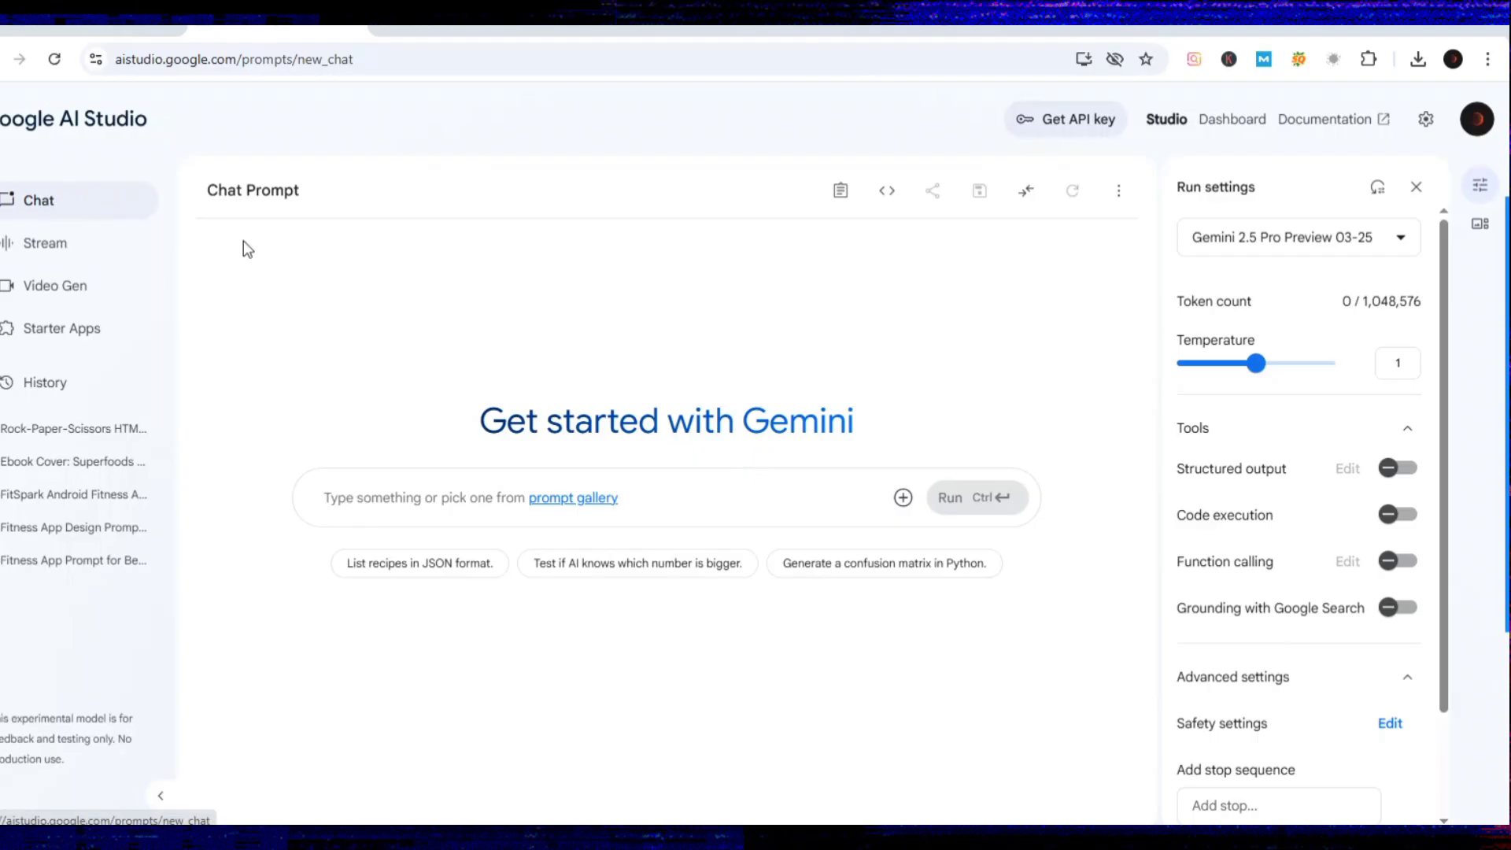
# On Google Play, open the Rock Paper Scissor Challenge listing from the search results and examine its game screenshots.
pyautogui.moveTo(1257, 238)
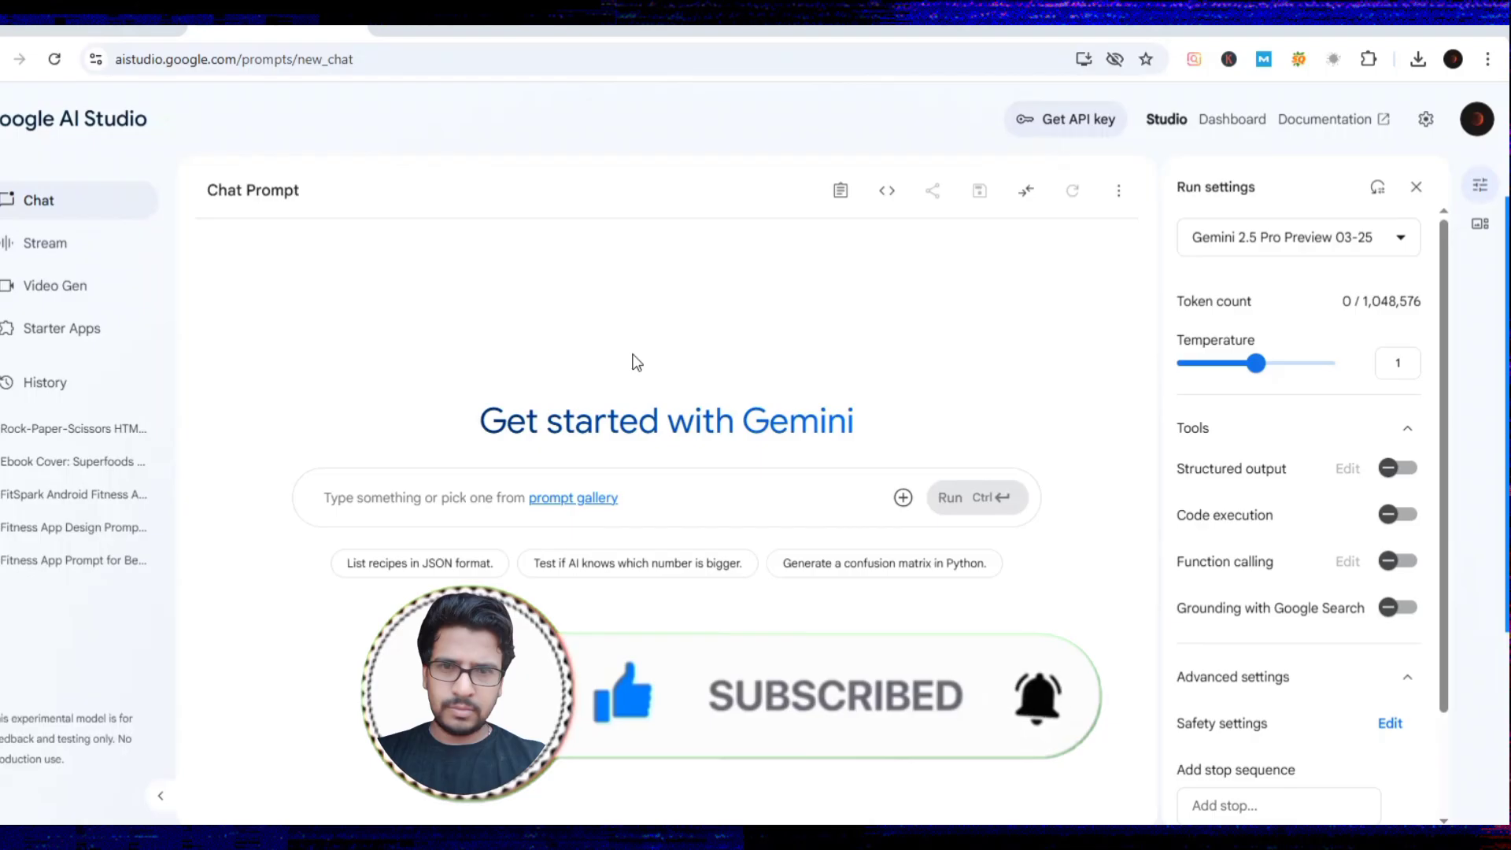
pyautogui.click(441, 32)
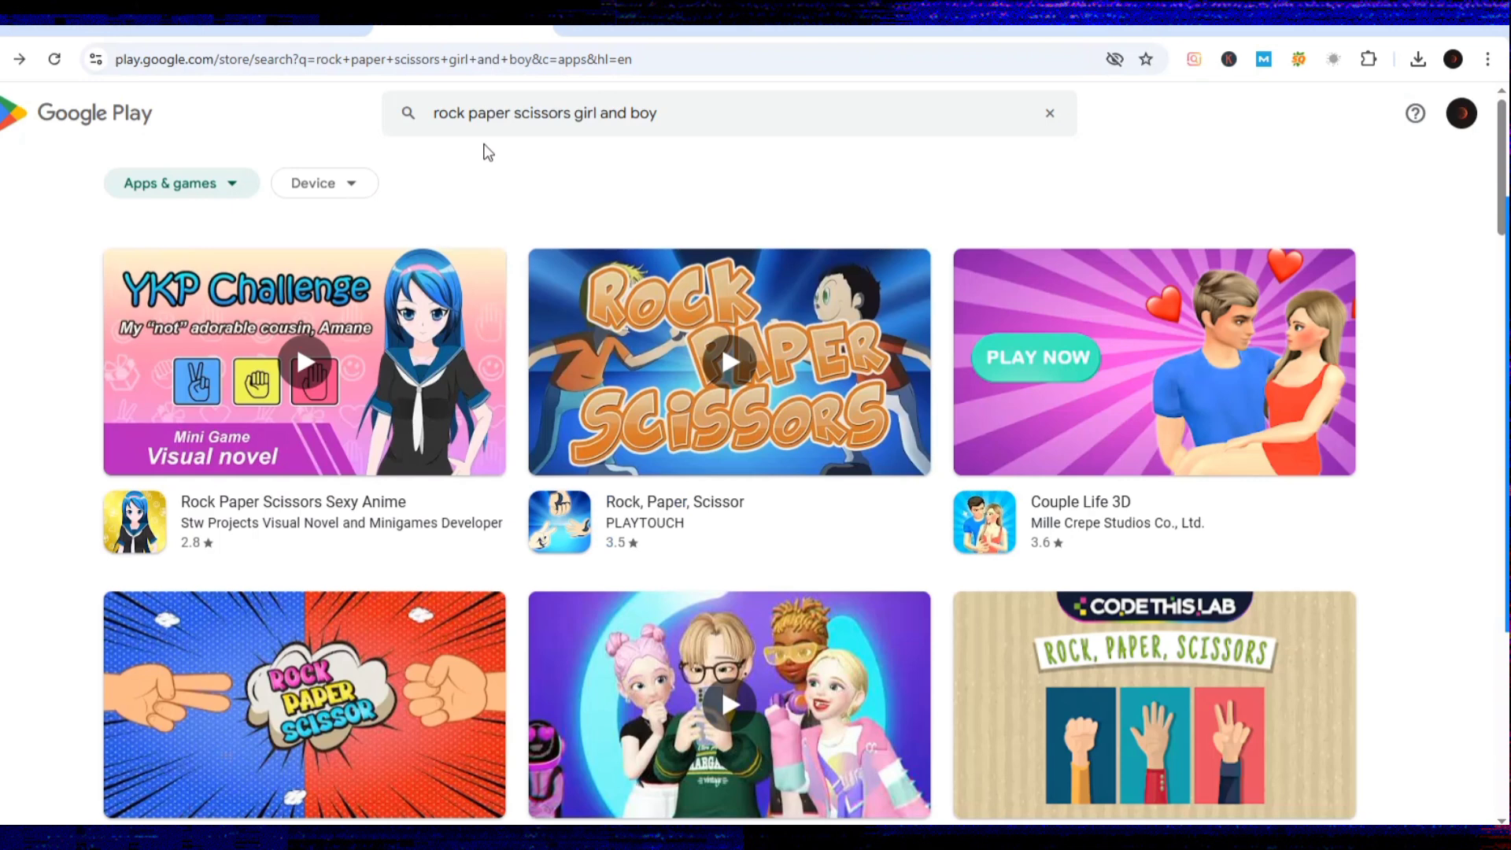
pyautogui.scroll(-1, 669, 222)
pyautogui.scroll(-2, 669, 223)
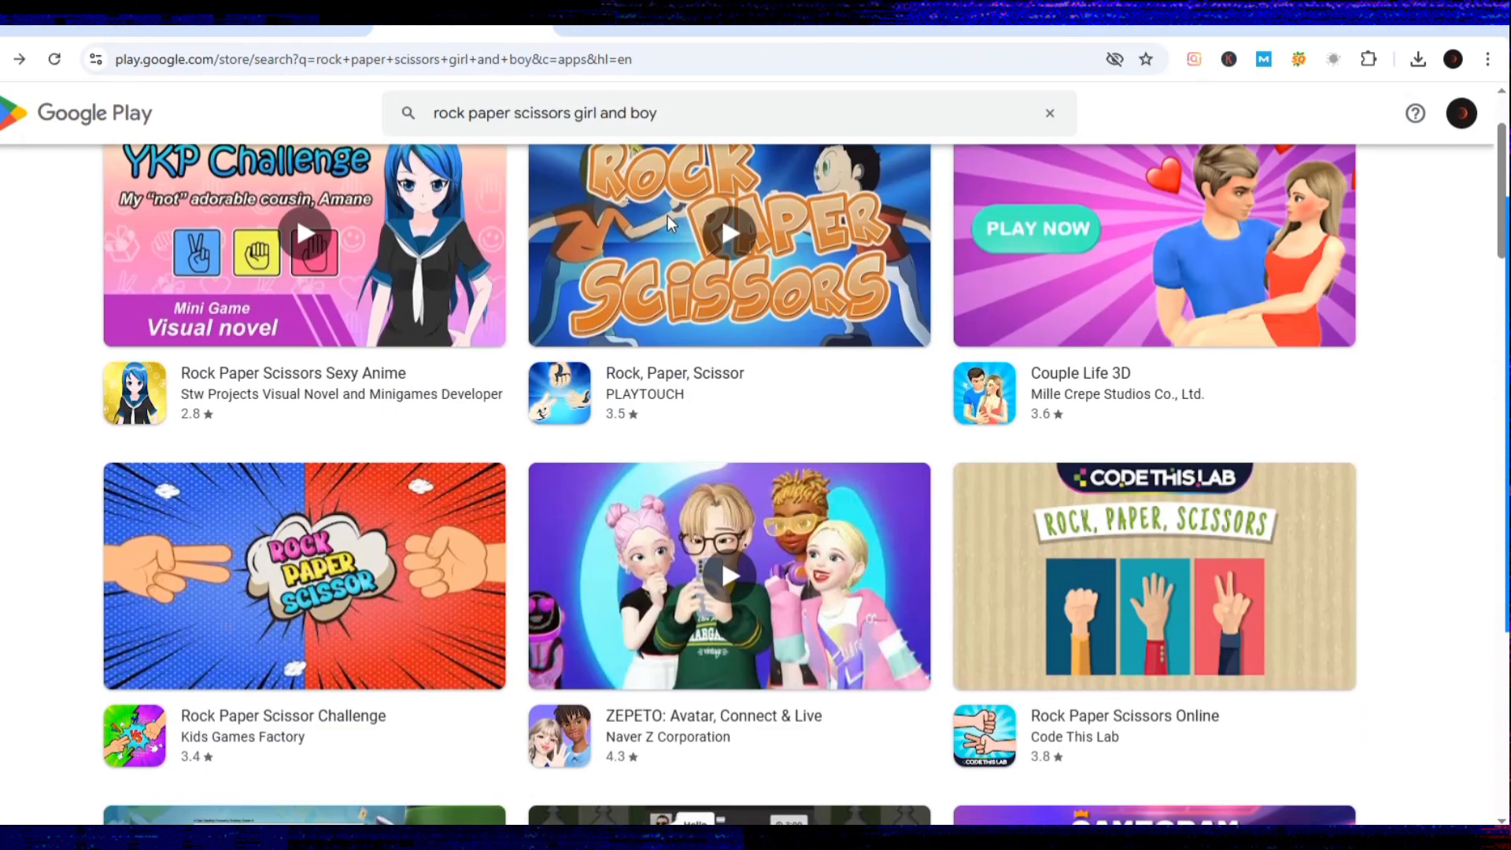
pyautogui.click(262, 626)
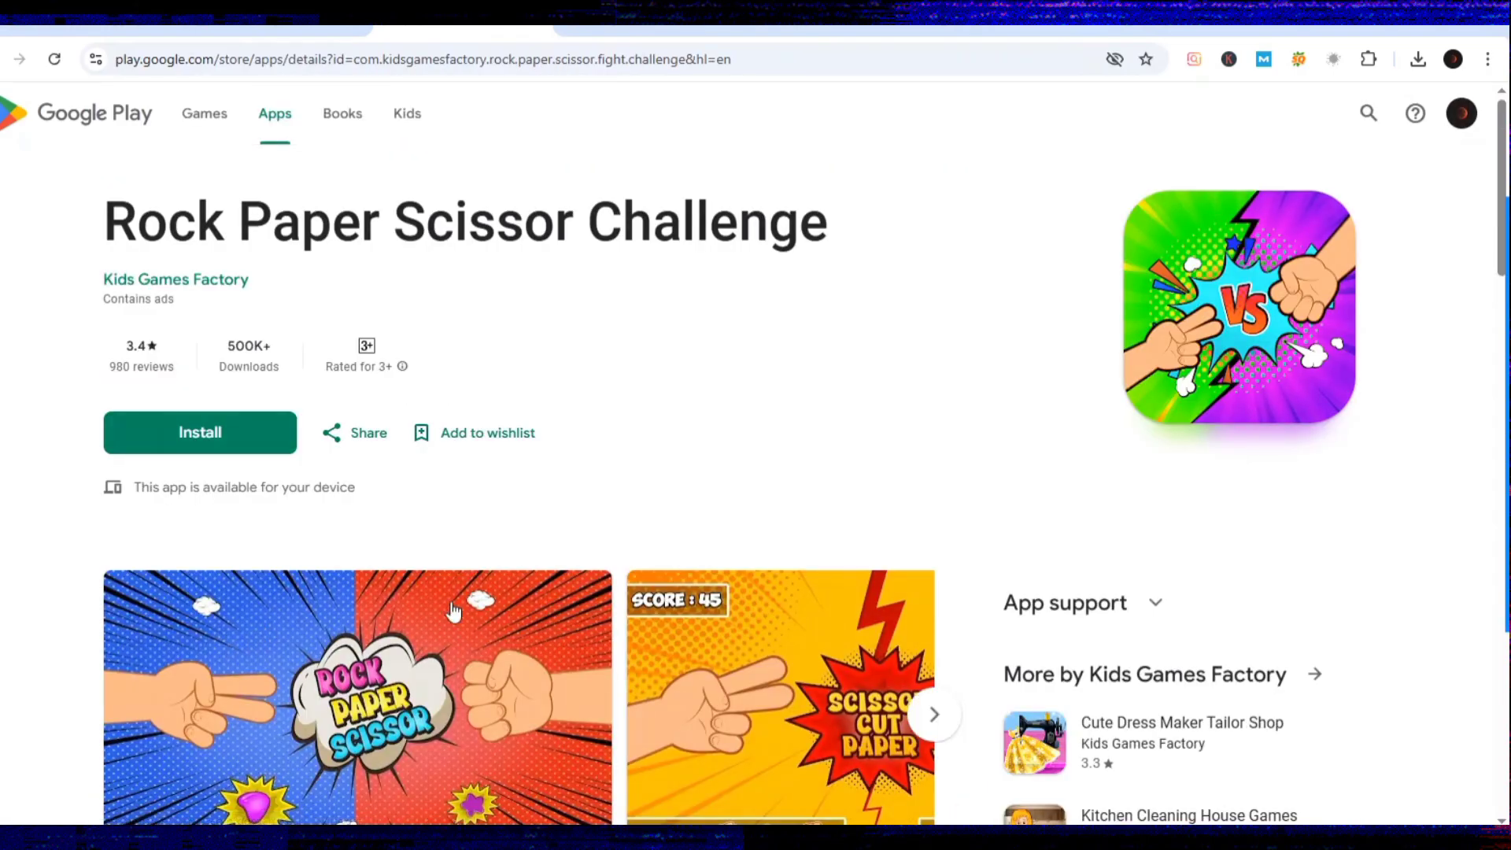
pyautogui.scroll(-3, 453, 614)
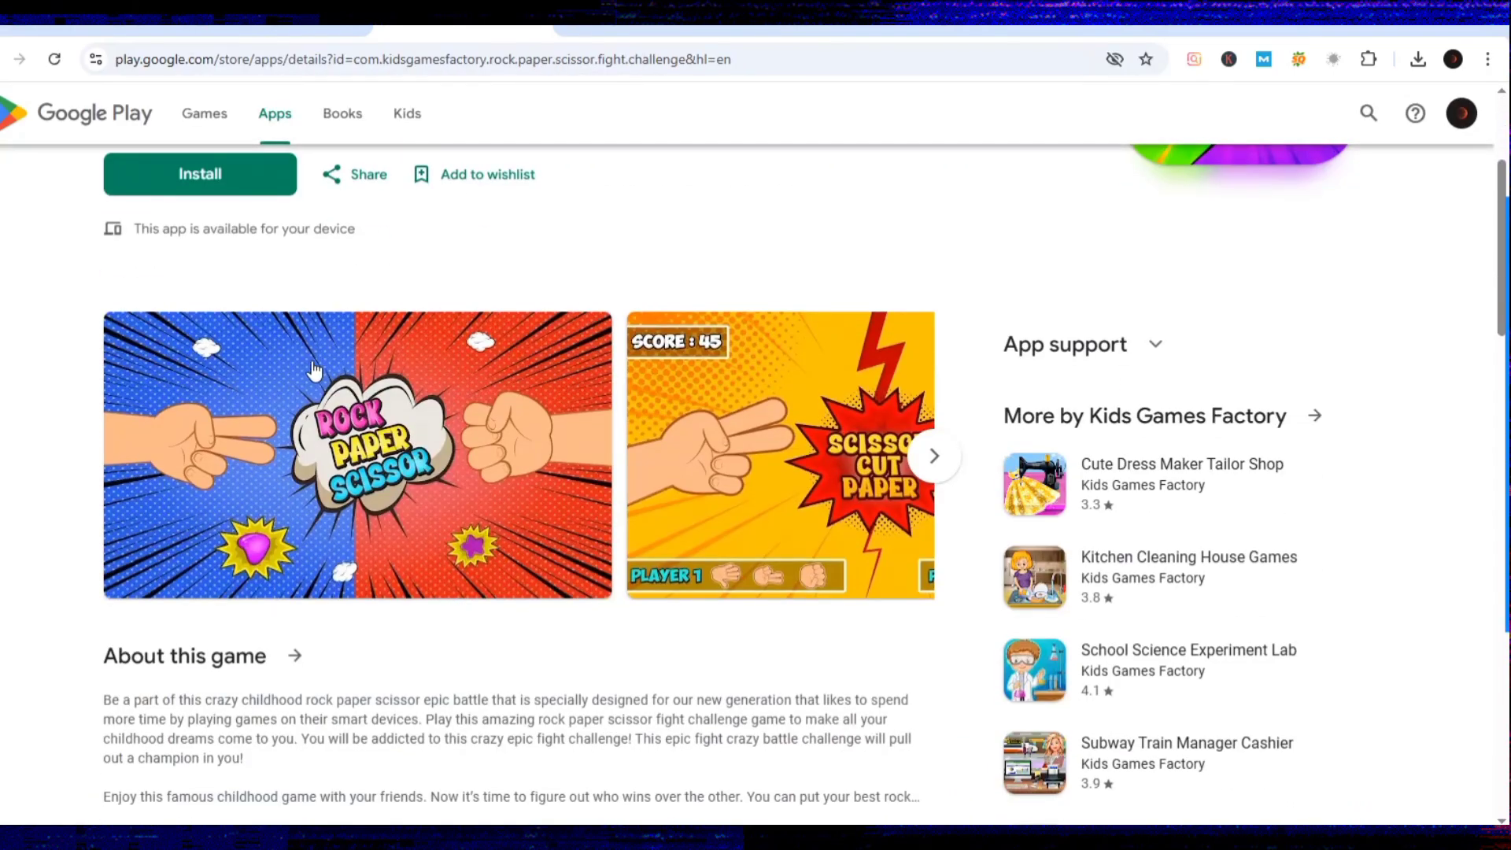
pyautogui.click(934, 456)
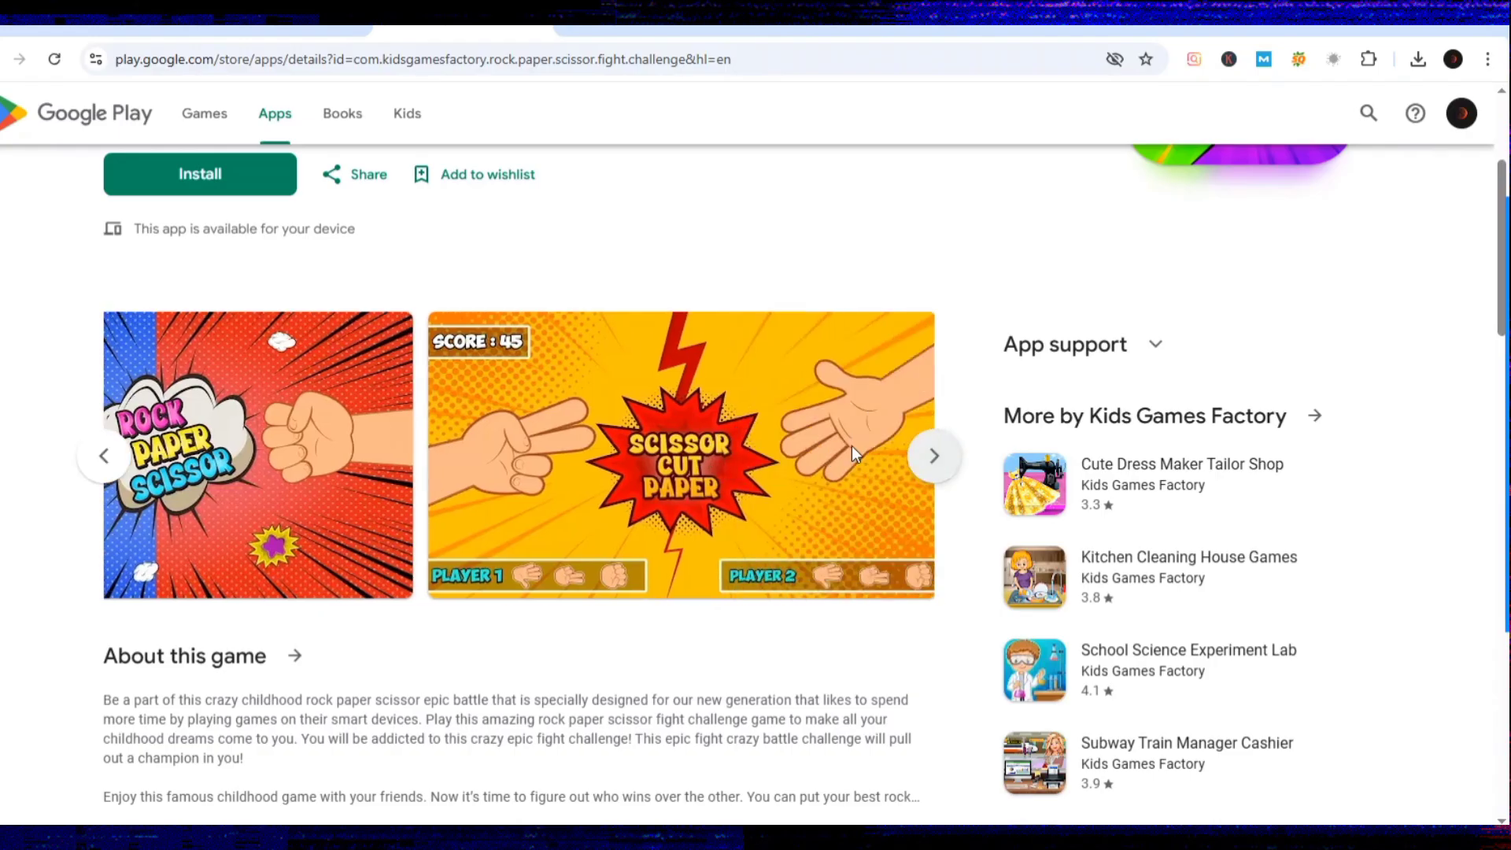
pyautogui.hscroll(3, 852, 446)
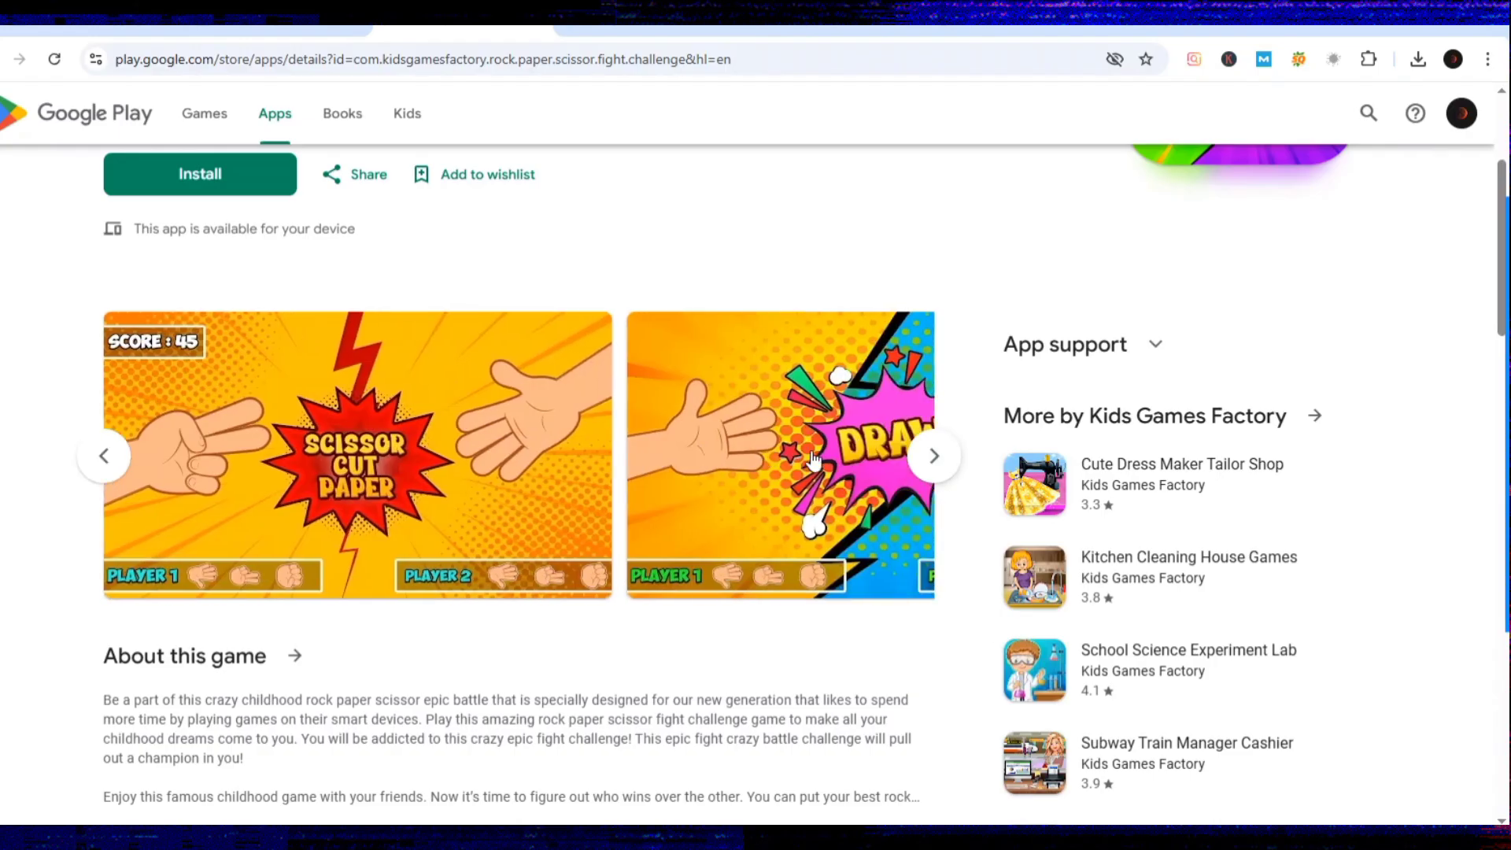
pyautogui.scroll(3, 812, 458)
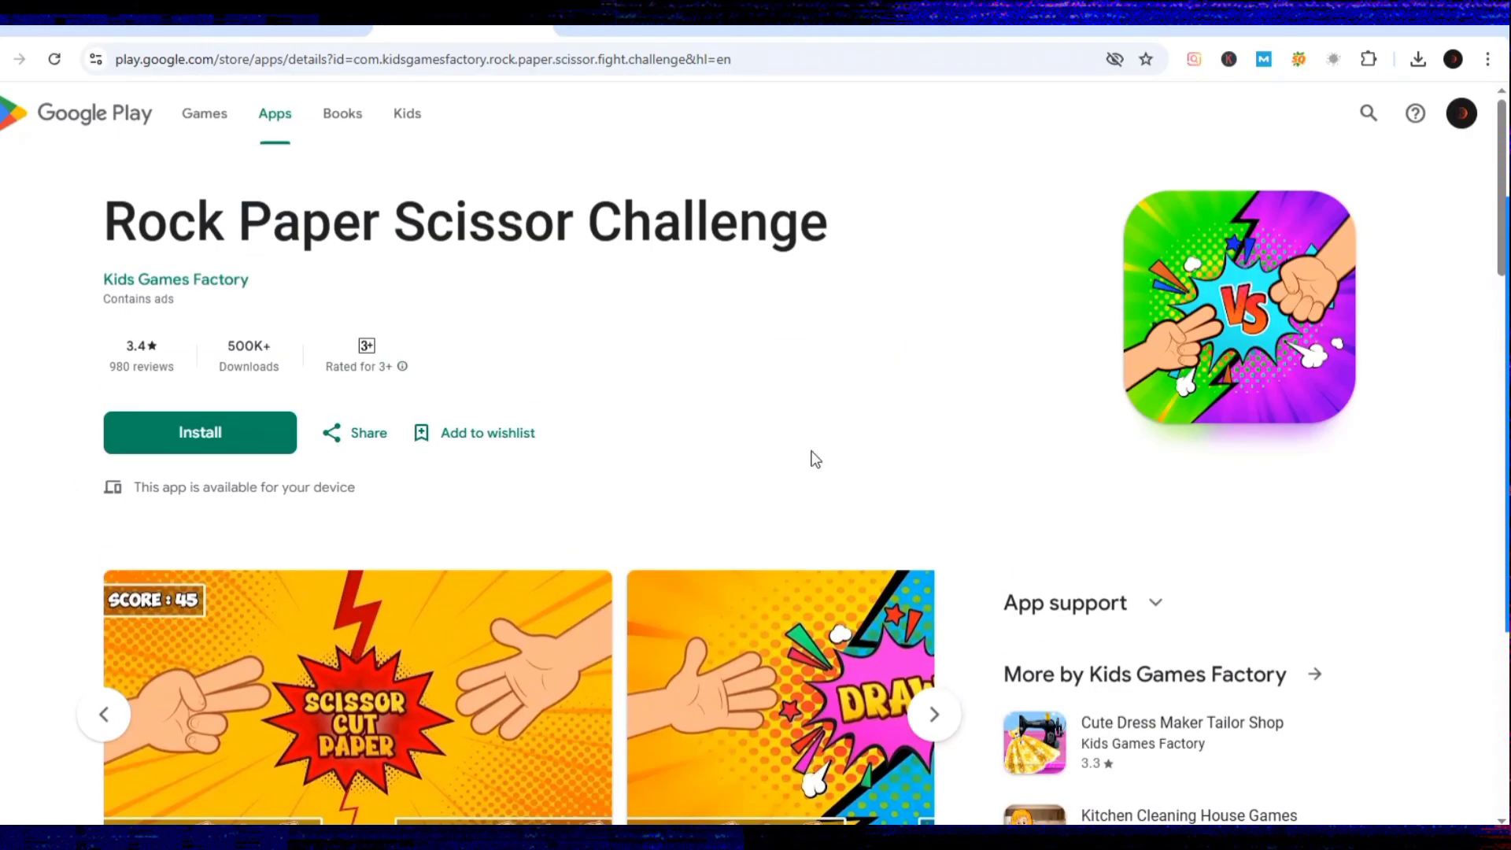
# Copy the rock paper scissors game prompt from Google Translate into the new chat prompt in Google AI Studio.
pyautogui.click(272, 28)
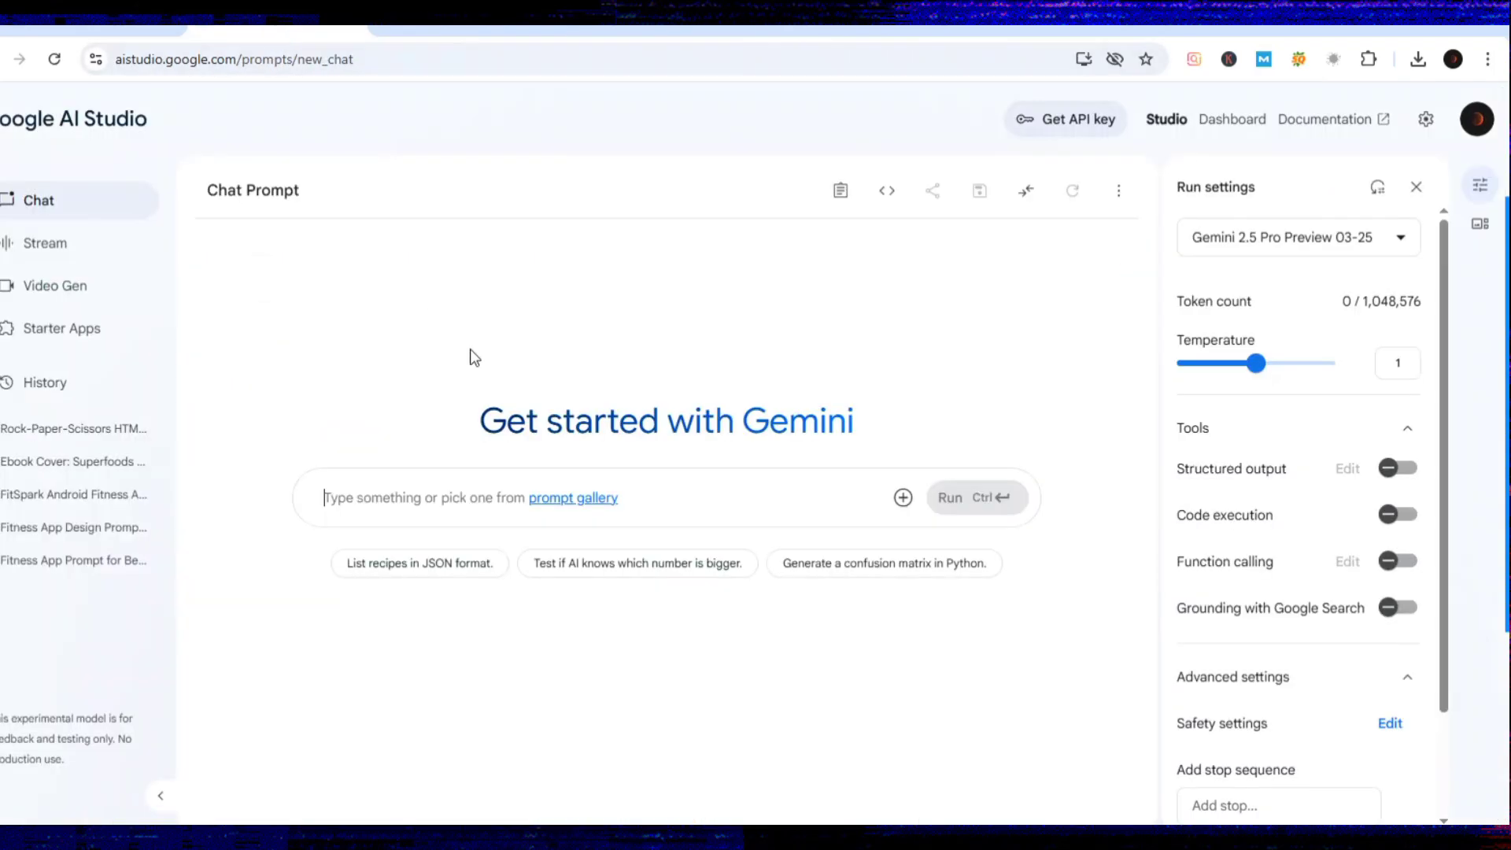
pyautogui.click(645, 28)
pyautogui.click(375, 337)
pyautogui.hotkey('ctrl', 'a')
pyautogui.hotkey('ctrl', 'c')
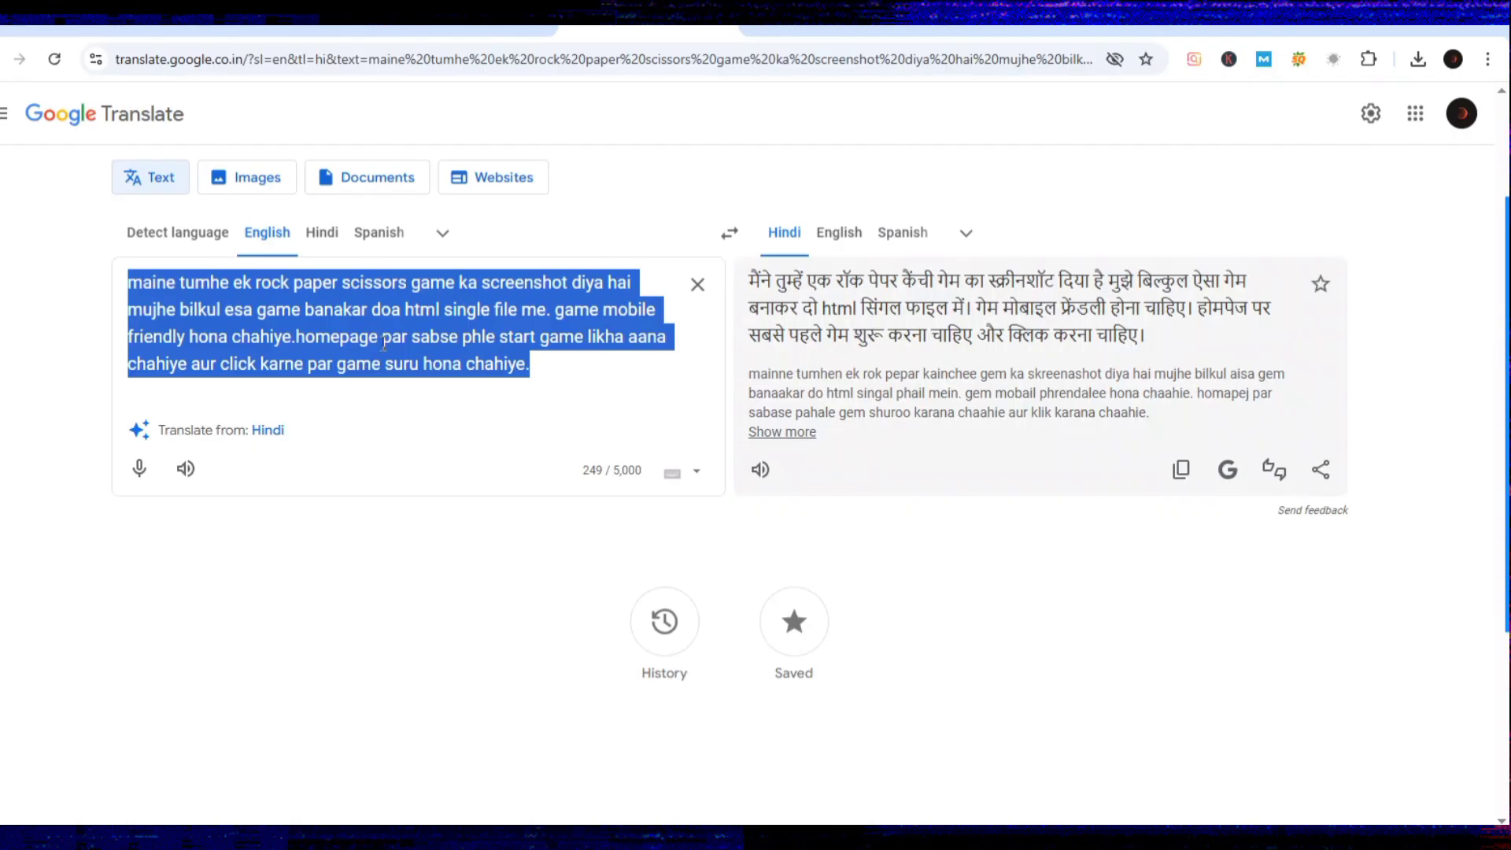
pyautogui.click(271, 29)
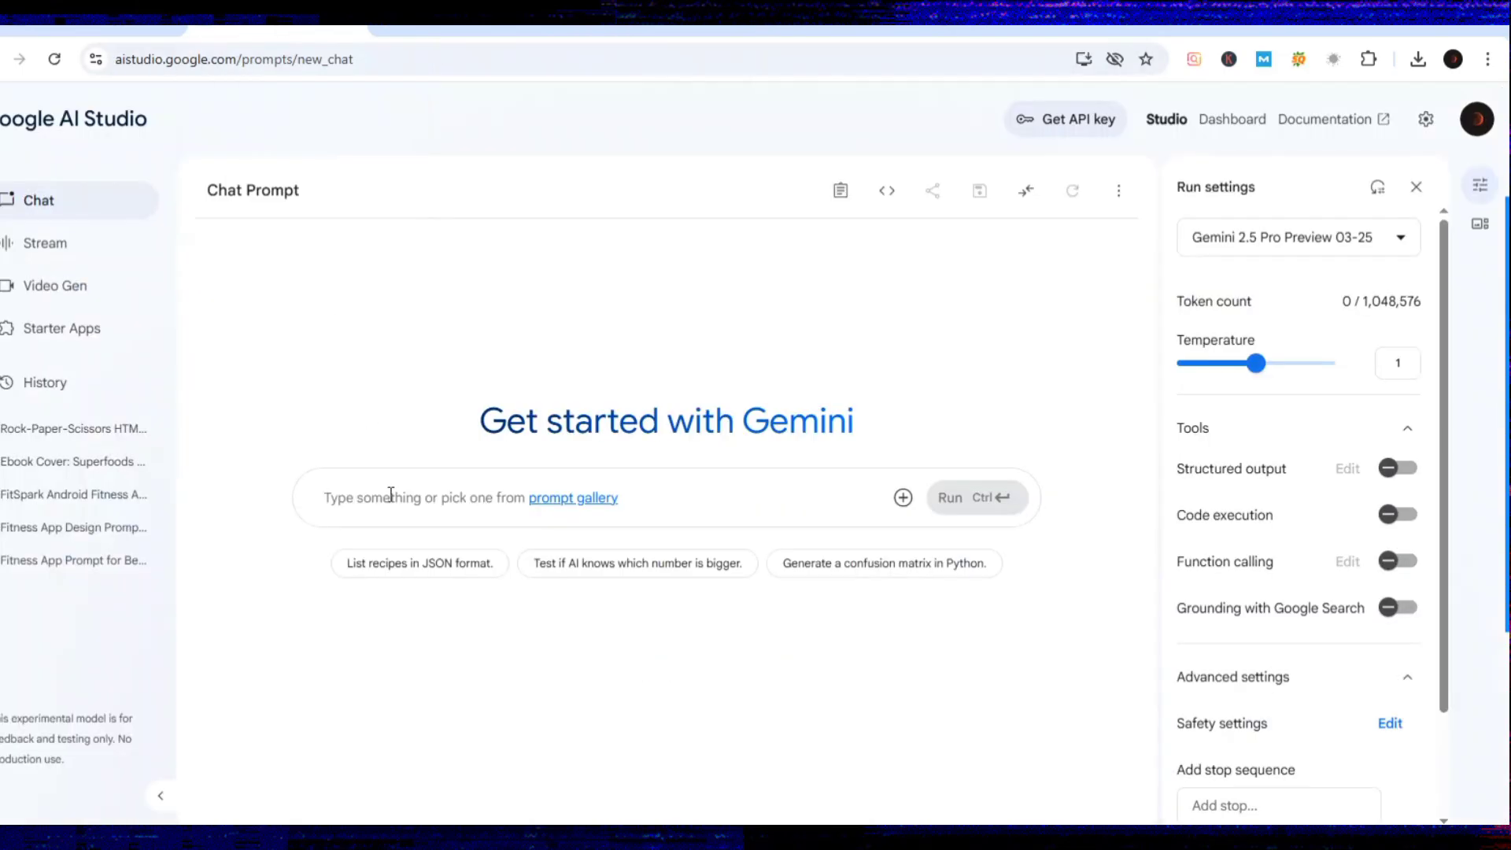
pyautogui.click(391, 496)
pyautogui.hotkey('ctrl', 'v')
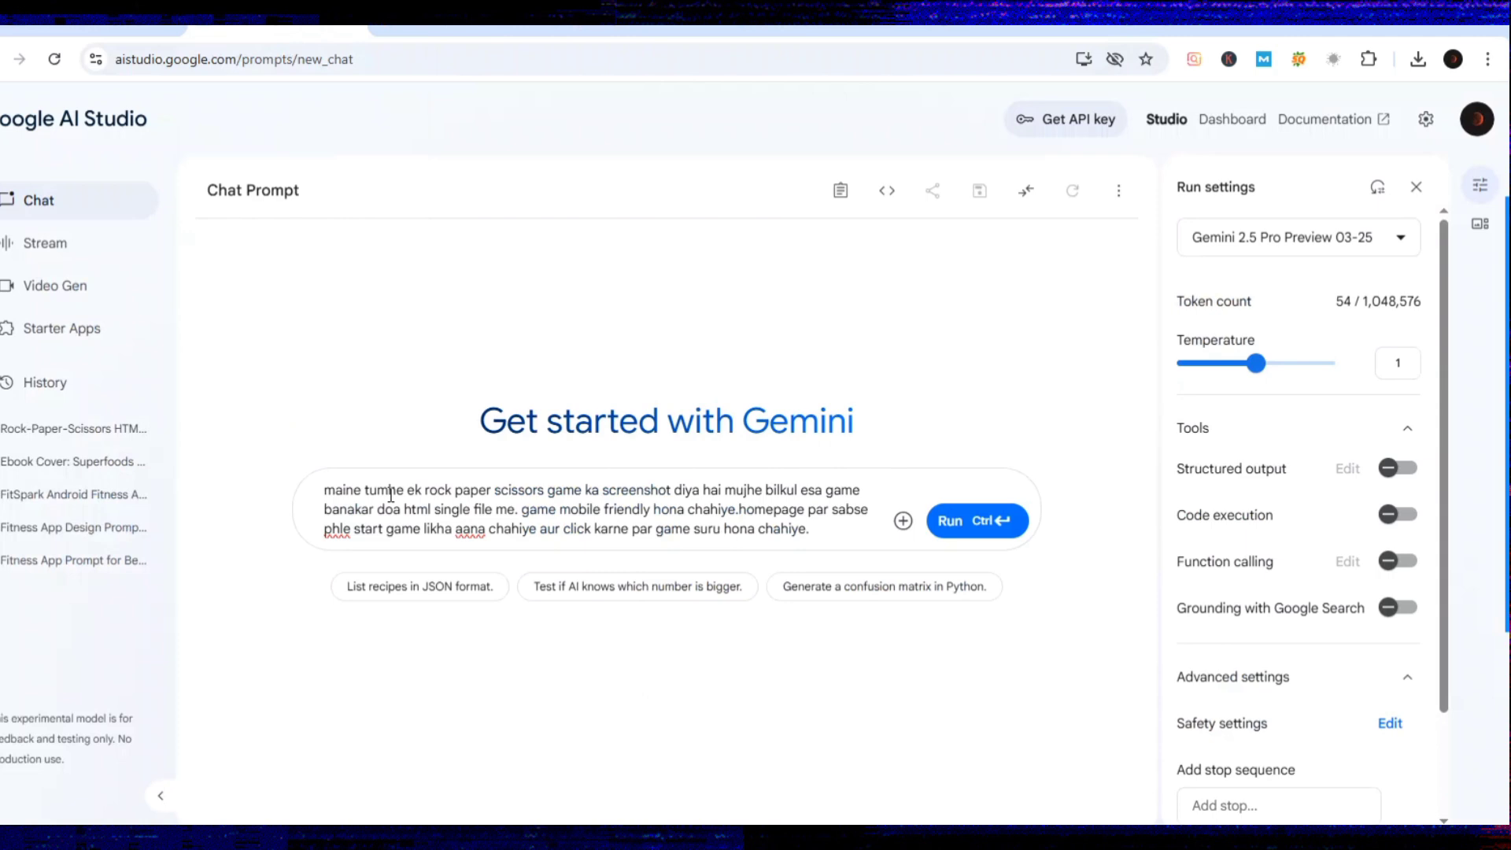
# Attach the game screenshot file "unnamed" from the Downloads folder to the prompt.
pyautogui.click(895, 526)
pyautogui.click(936, 297)
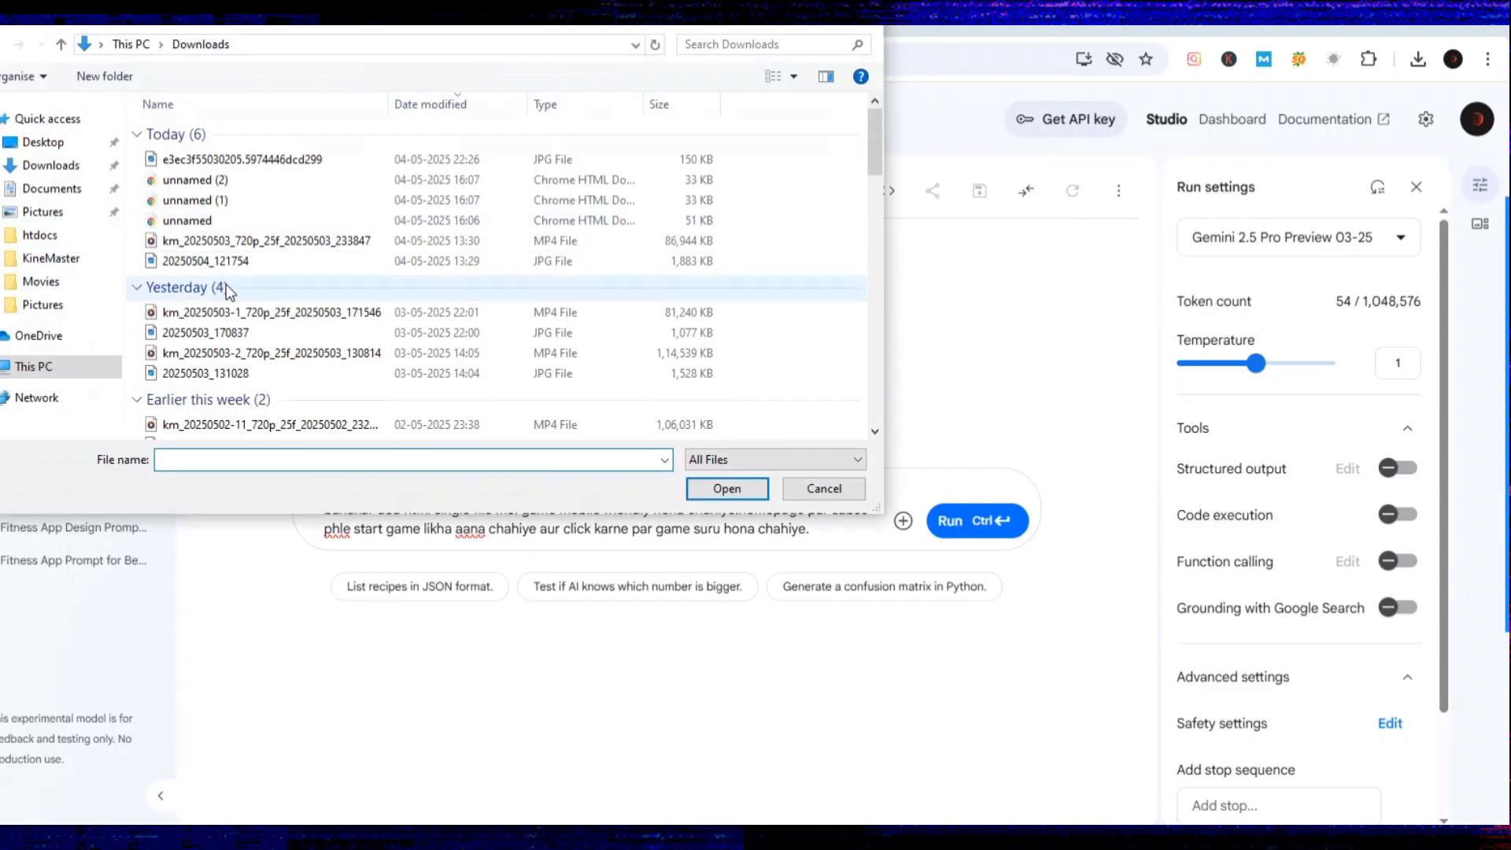
pyautogui.scroll(-3, 225, 285)
pyautogui.scroll(3, 226, 285)
pyautogui.click(206, 220)
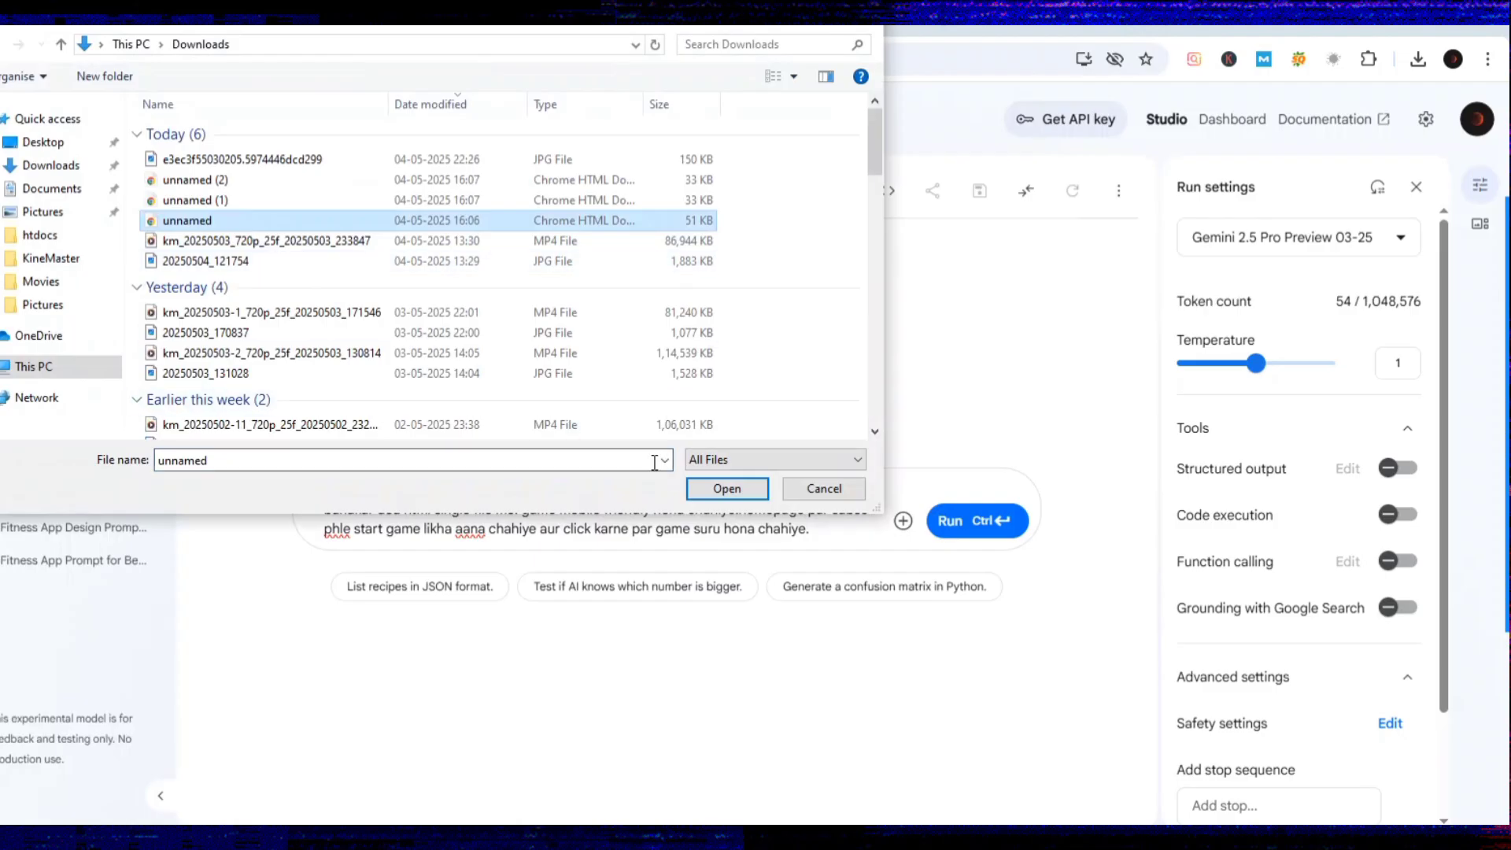
pyautogui.click(726, 488)
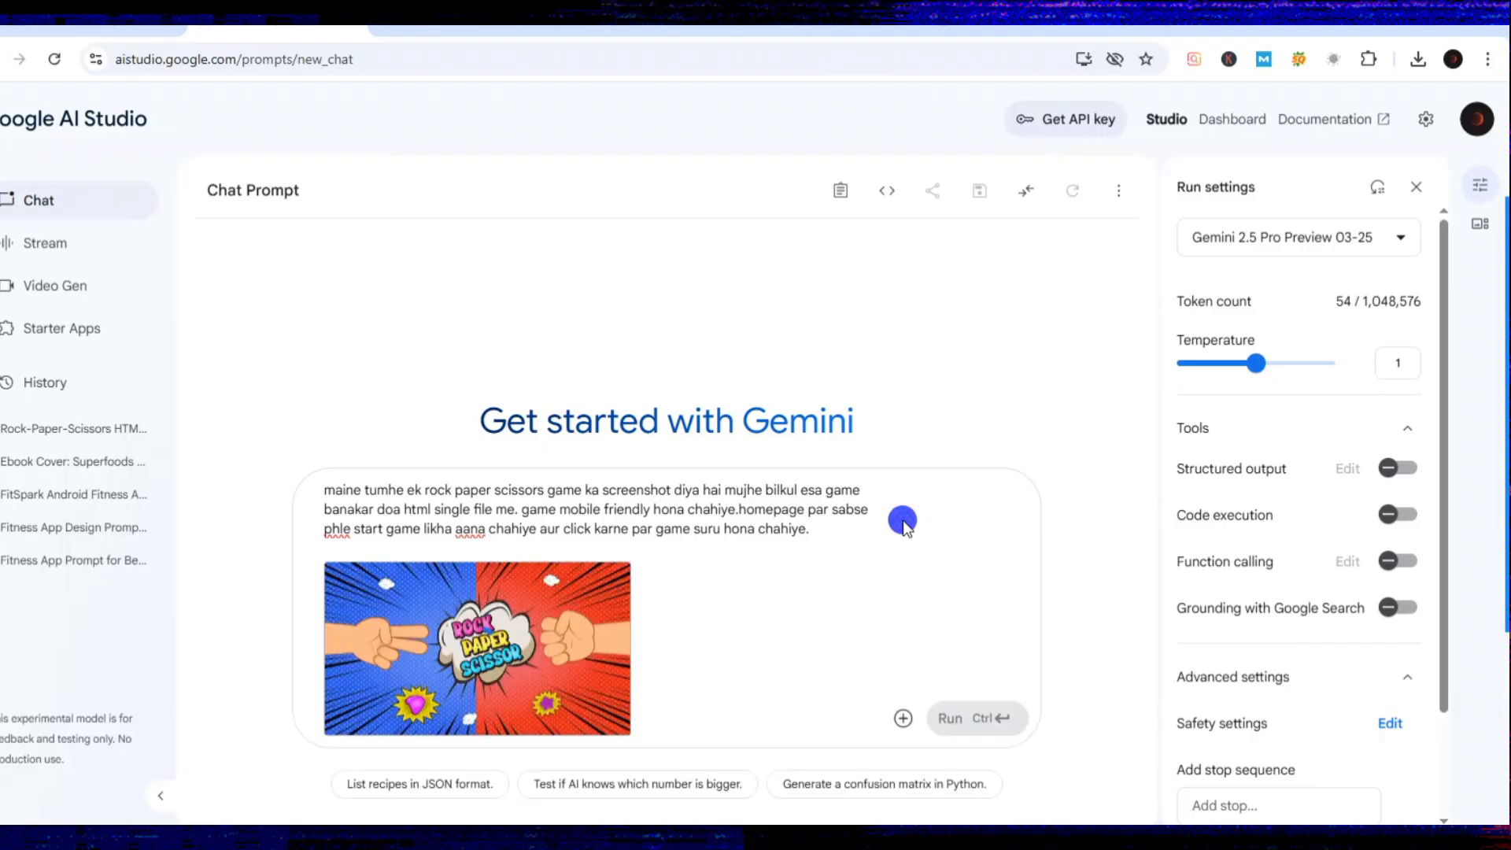
# Upload "unnamed (1)" from the Downloads folder as a second screenshot for the prompt.
pyautogui.click(905, 705)
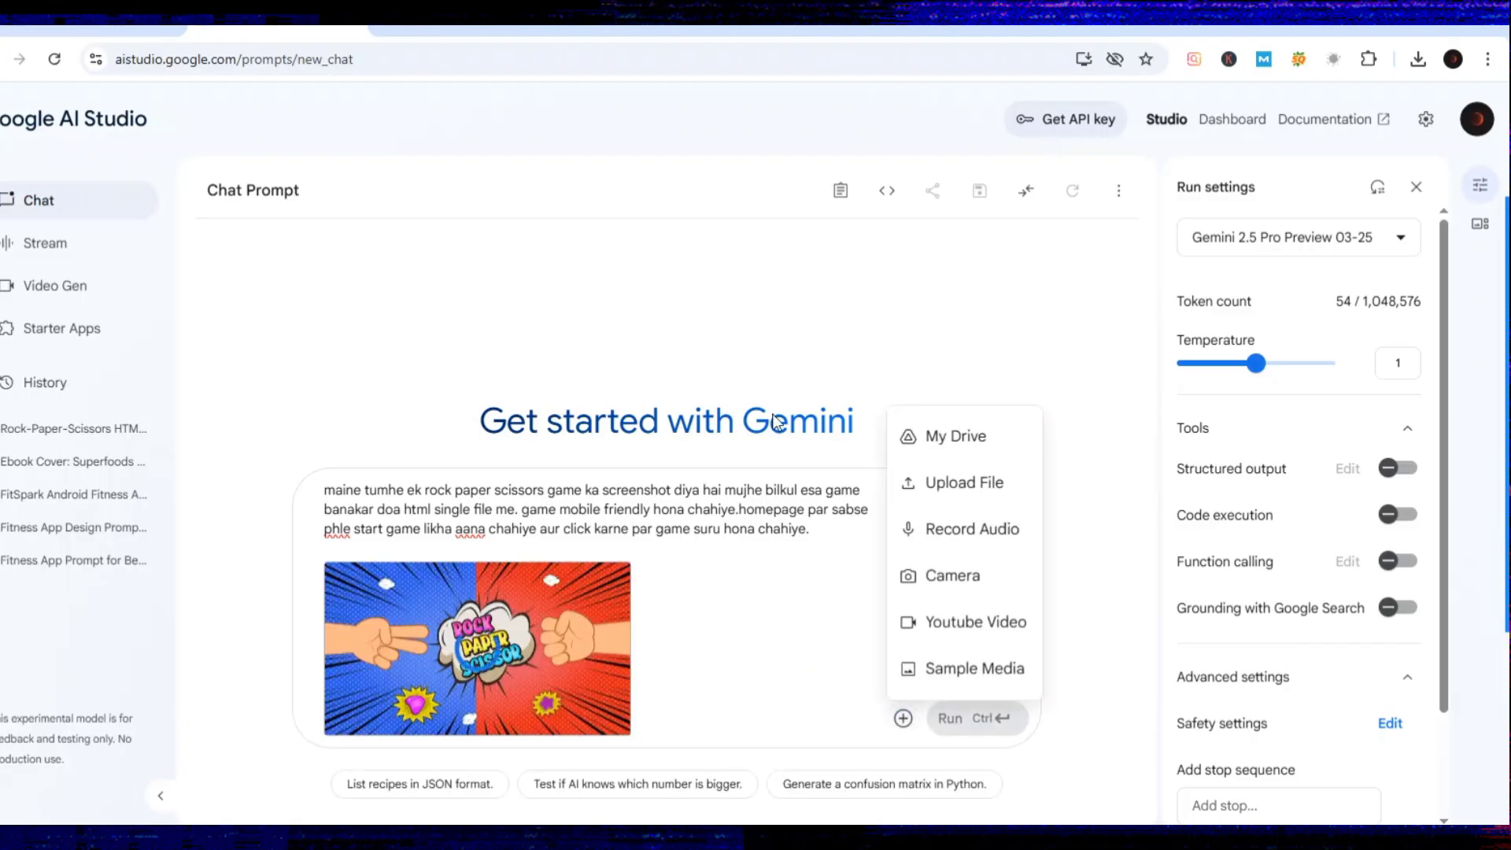
pyautogui.click(913, 494)
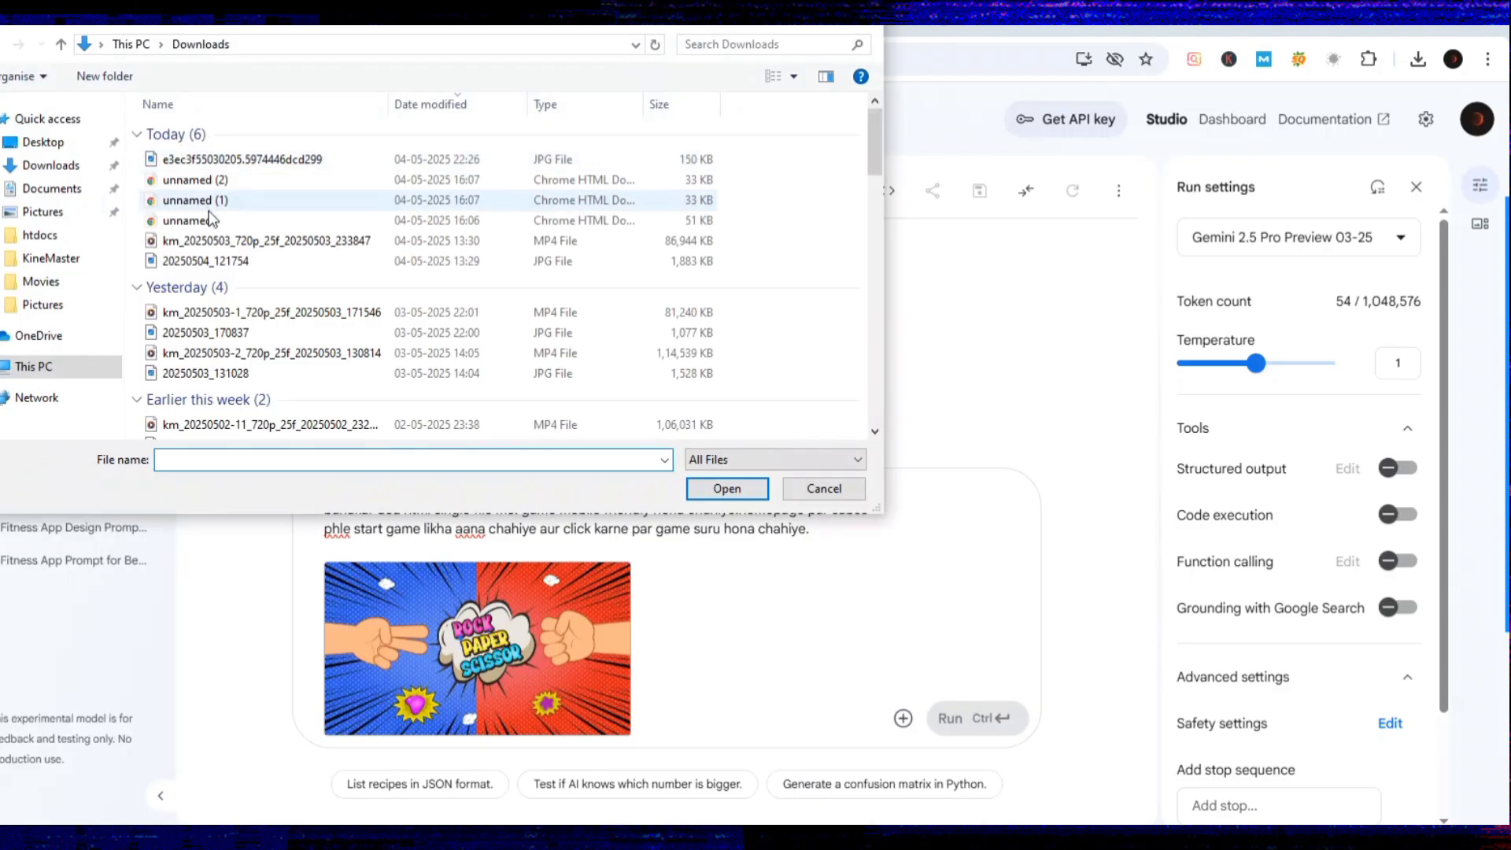
pyautogui.click(236, 201)
pyautogui.click(725, 489)
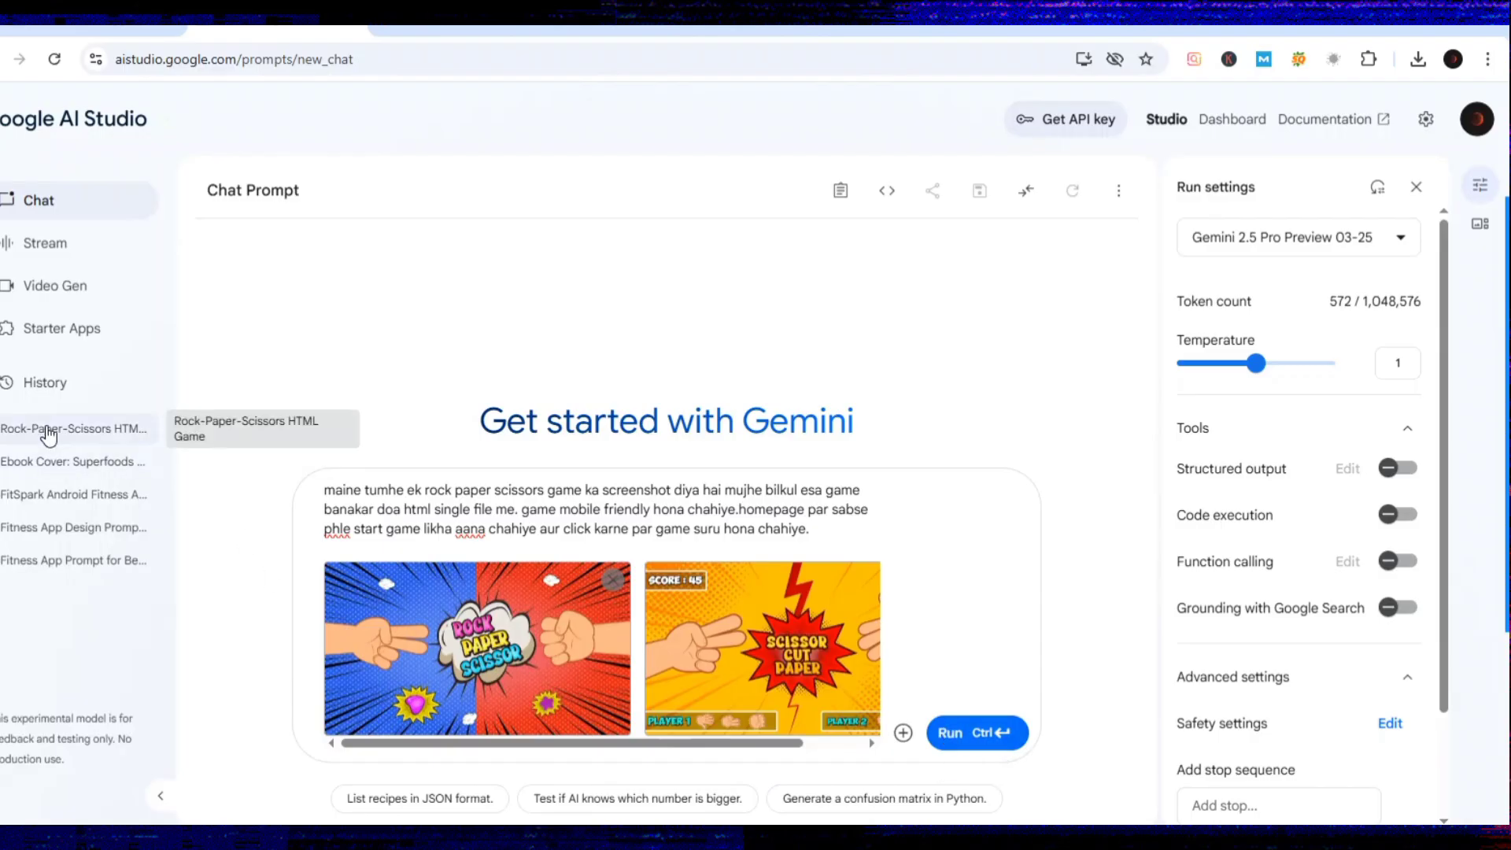
# Open the earlier "Rock-Paper-Scissors HTML Game" chat and copy its complete generated HTML code.
pyautogui.click(43, 428)
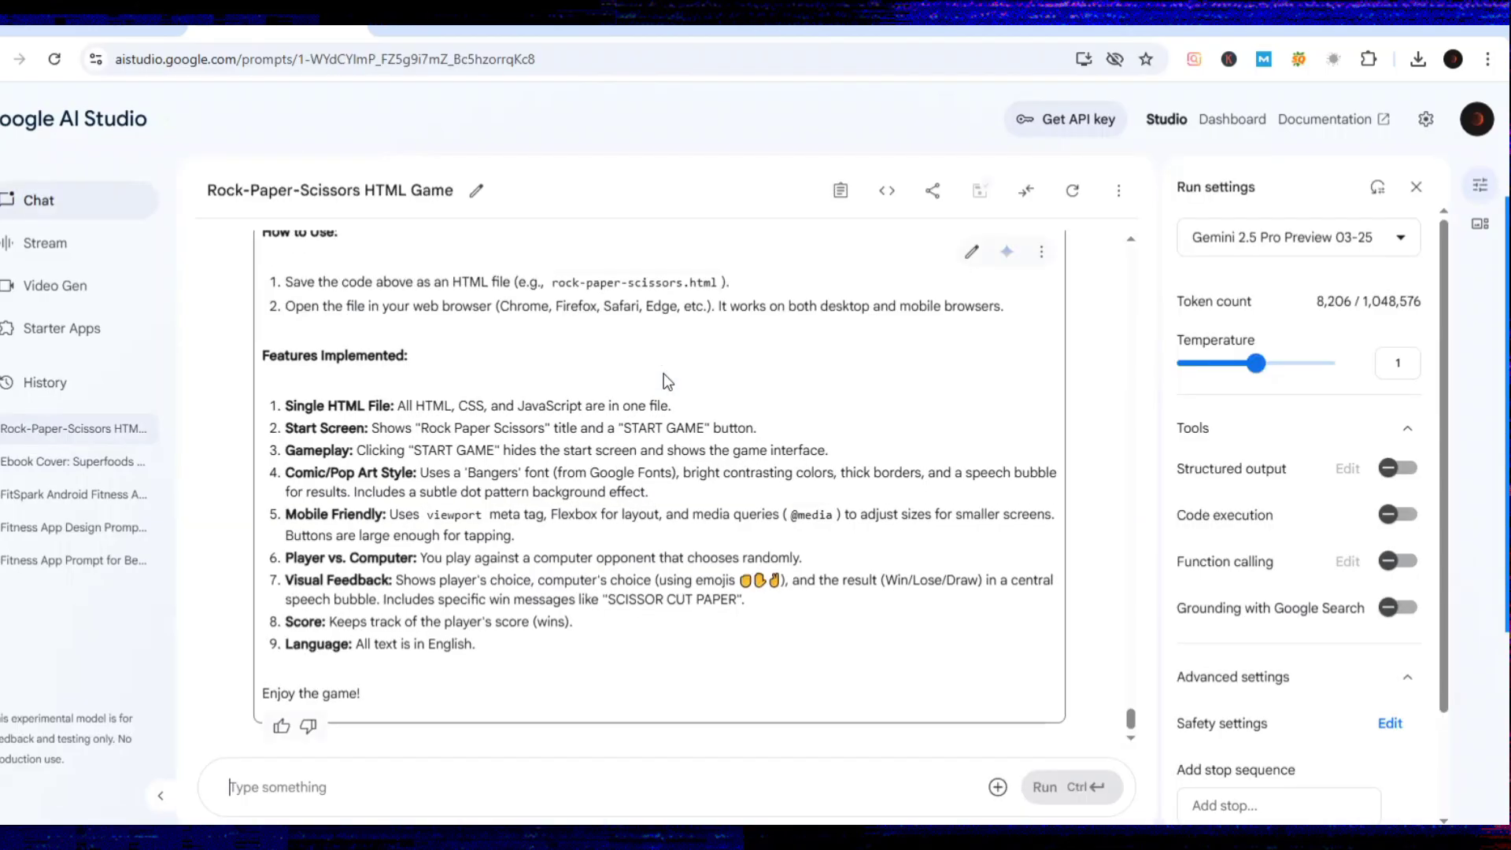
pyautogui.scroll(3, 1067, 356)
pyautogui.scroll(10, 1077, 351)
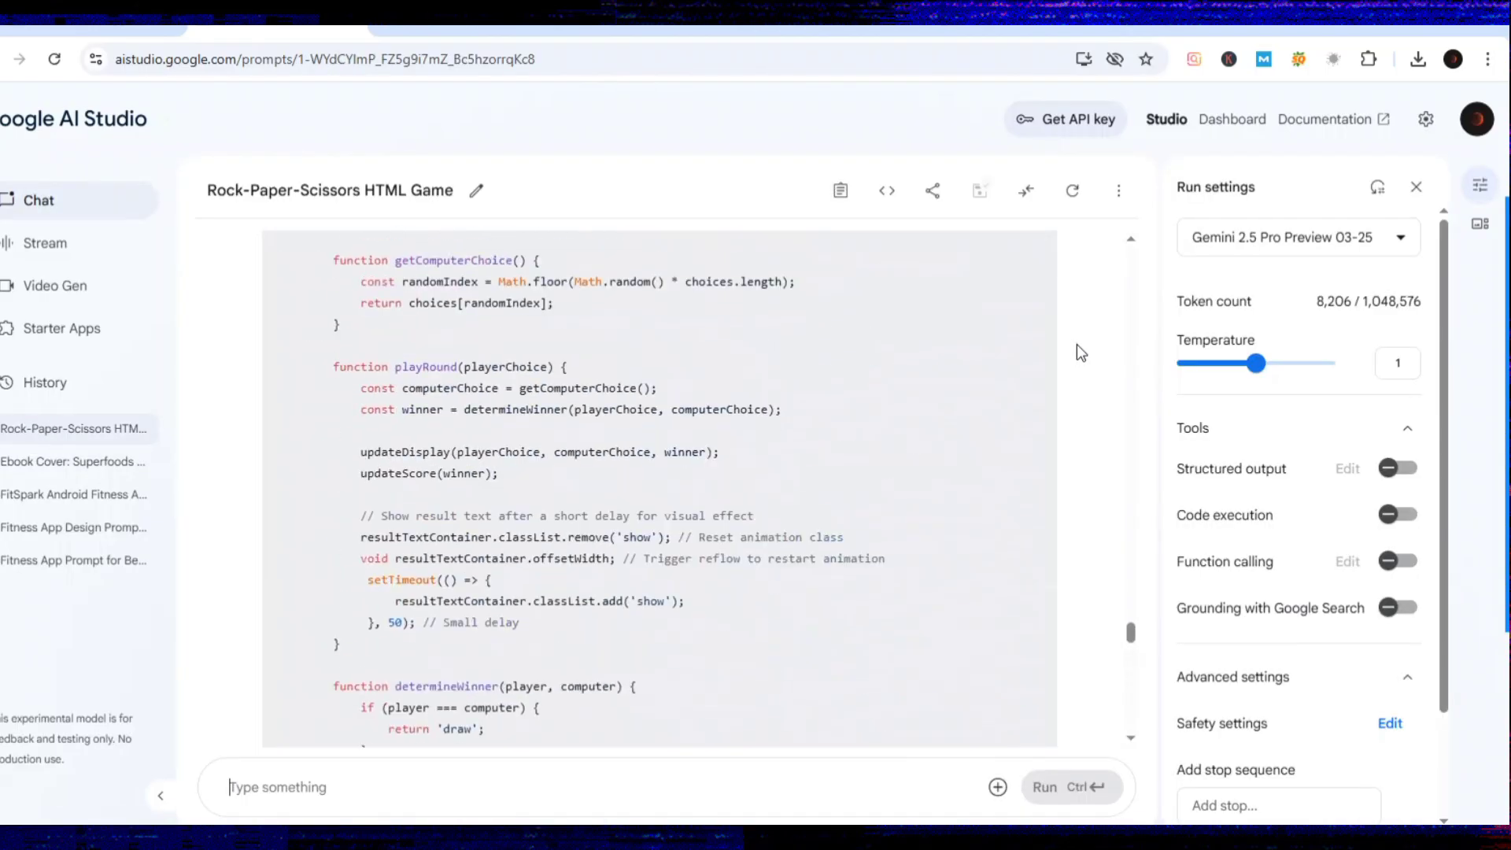
pyautogui.scroll(-10, 560, 438)
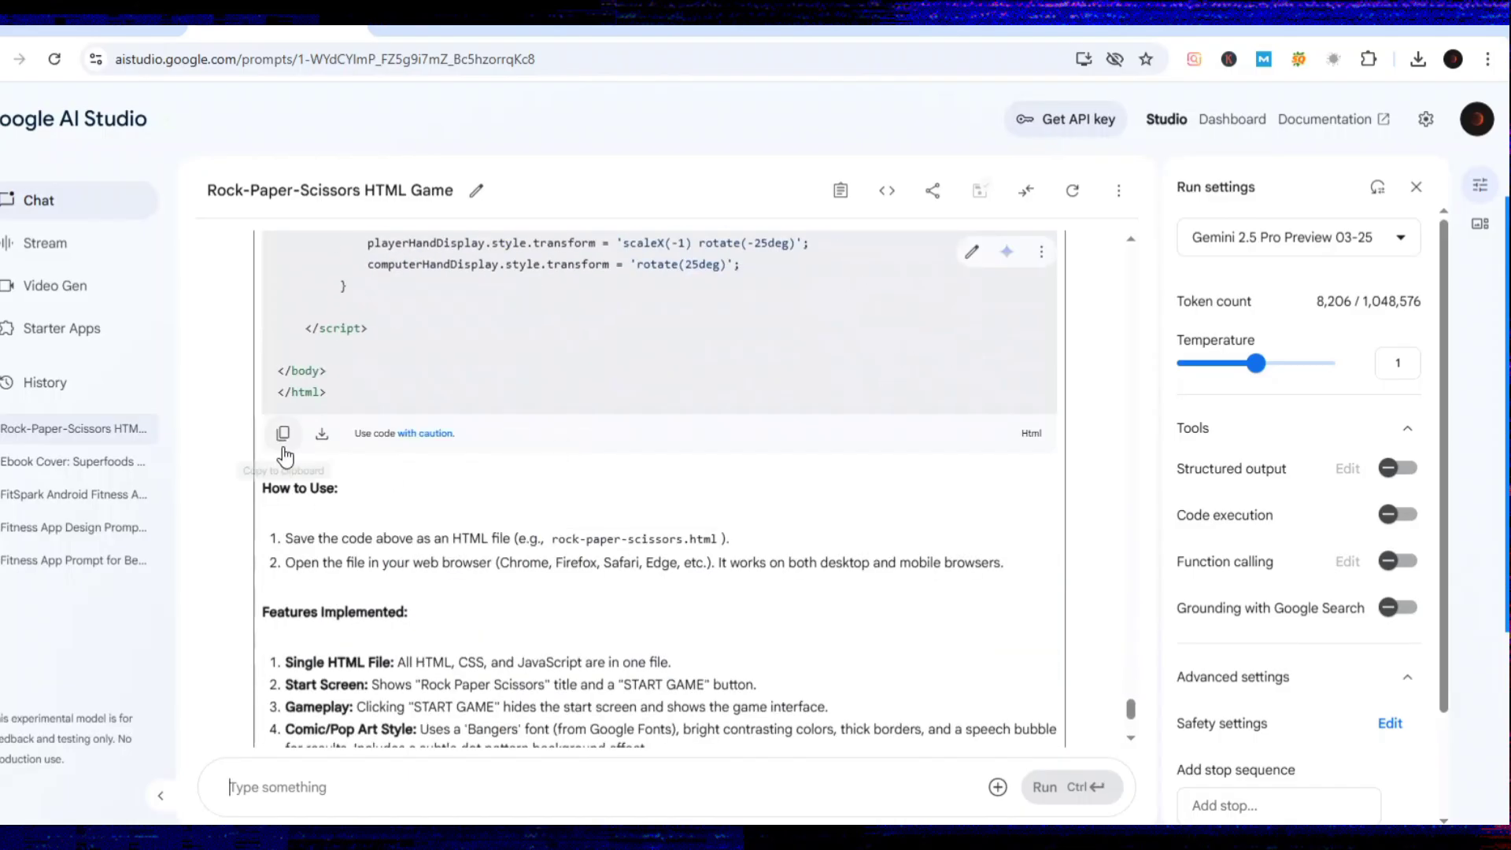
pyautogui.click(283, 435)
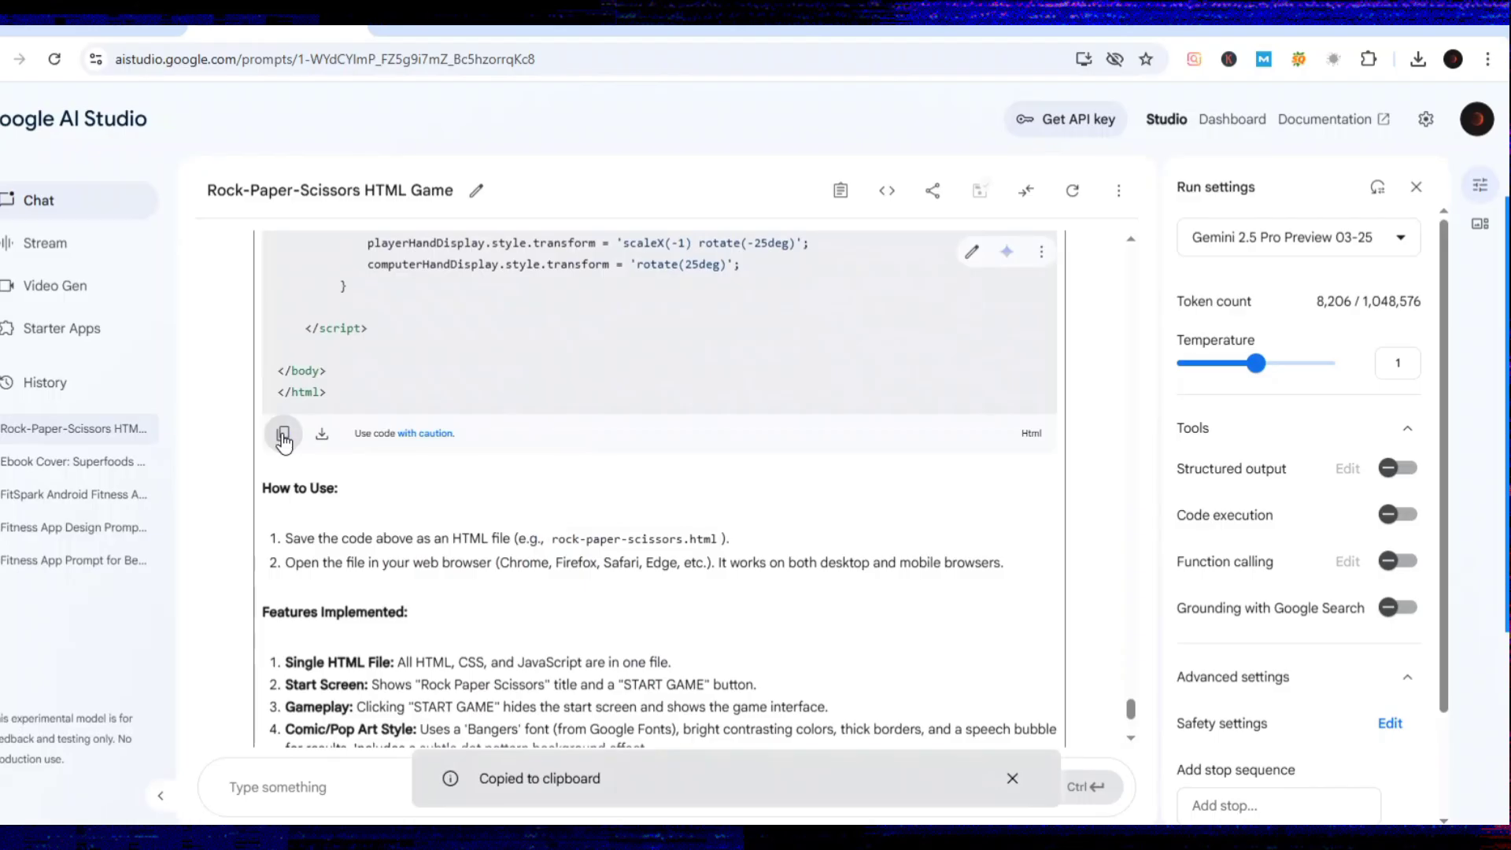
# Create a new text document on the desktop, keeping its default name, and paste the copied game code into it in Notepad.
pyautogui.click(1398, 30)
pyautogui.rightClick(659, 203)
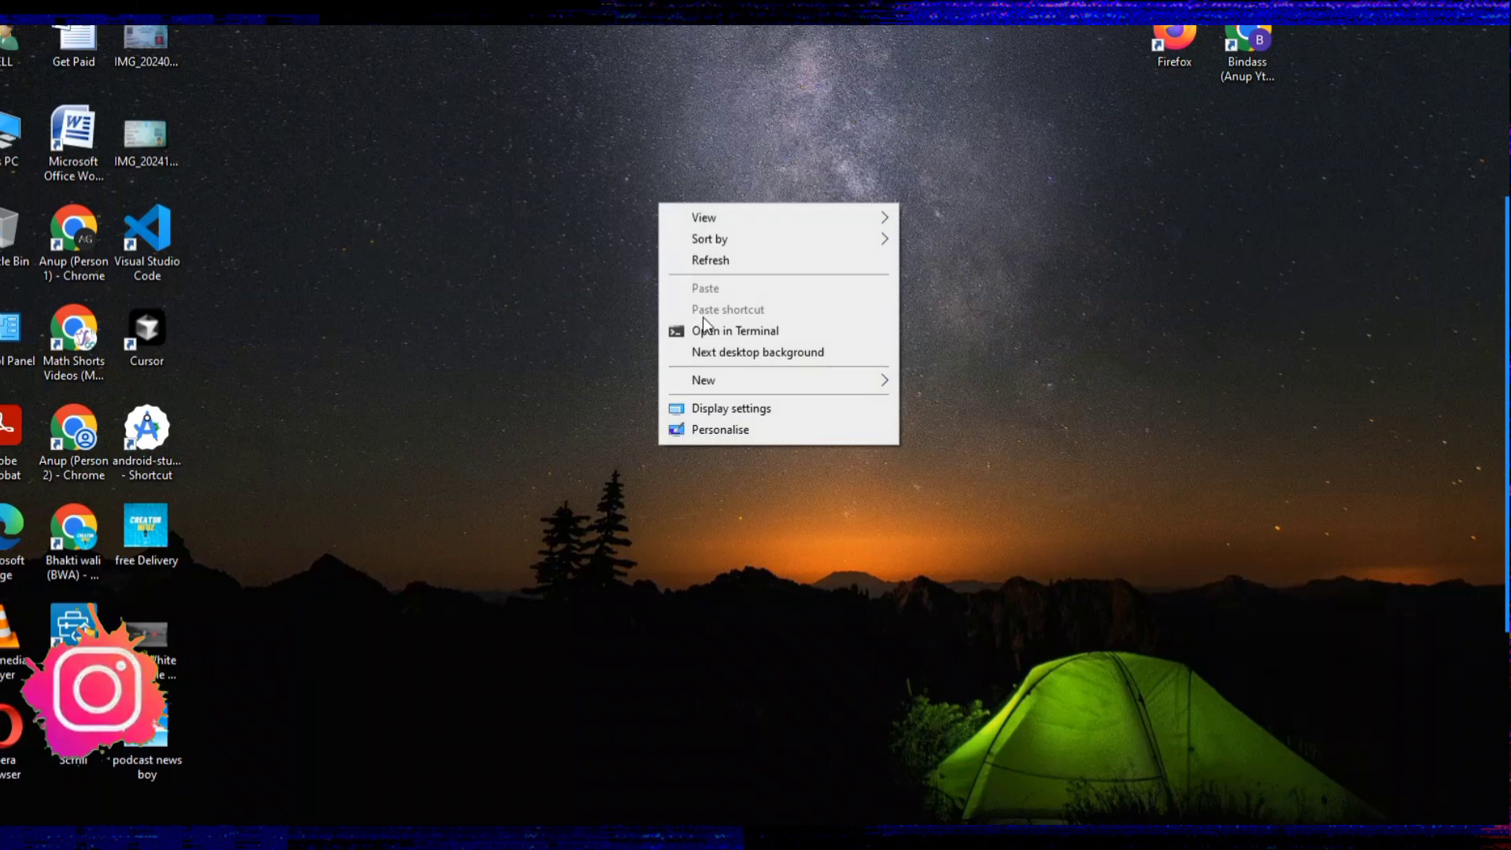
pyautogui.moveTo(720, 376)
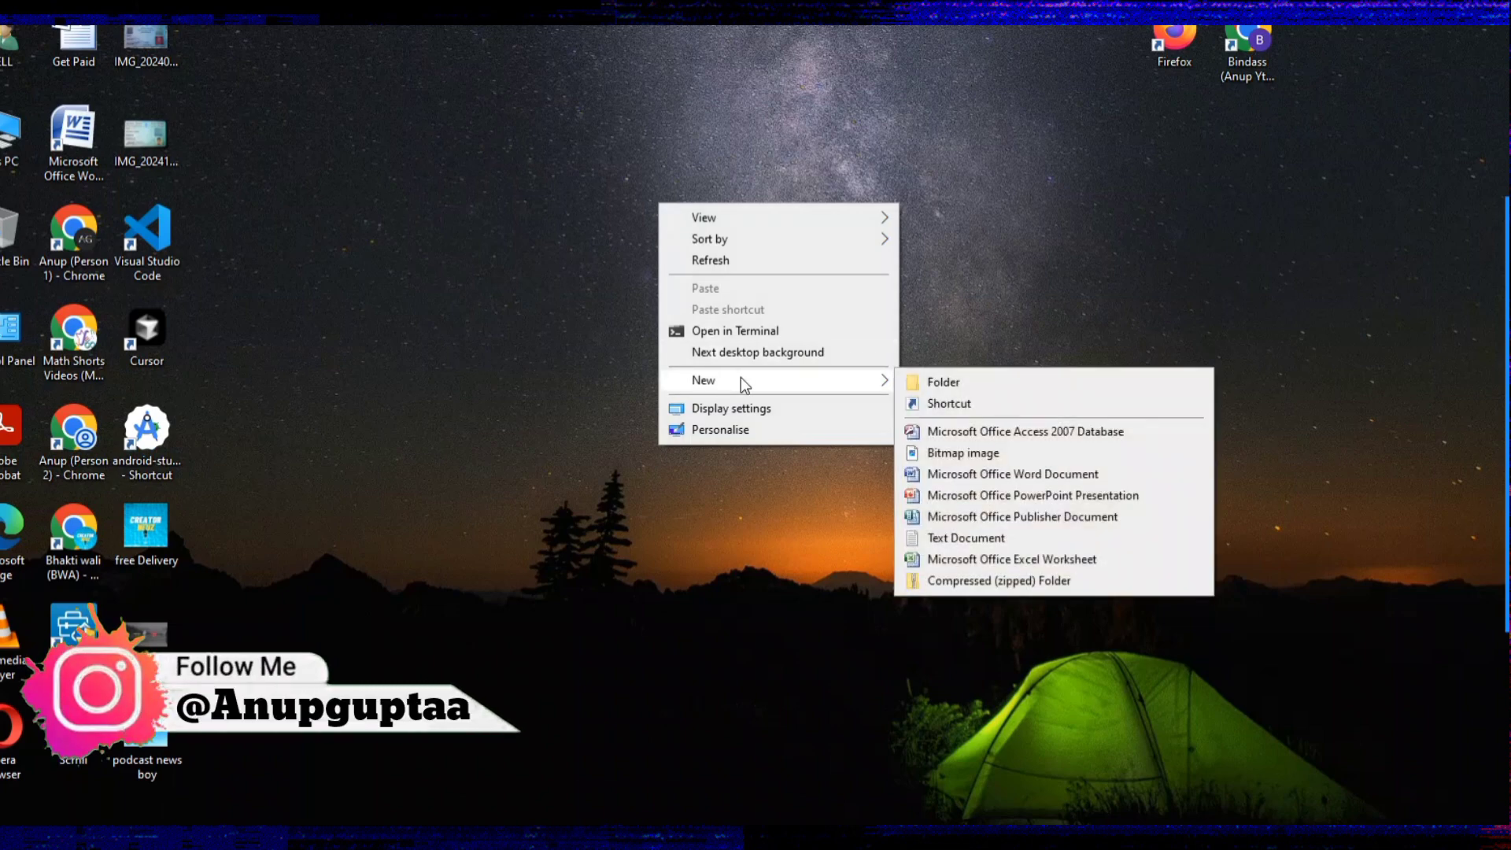
pyautogui.click(982, 538)
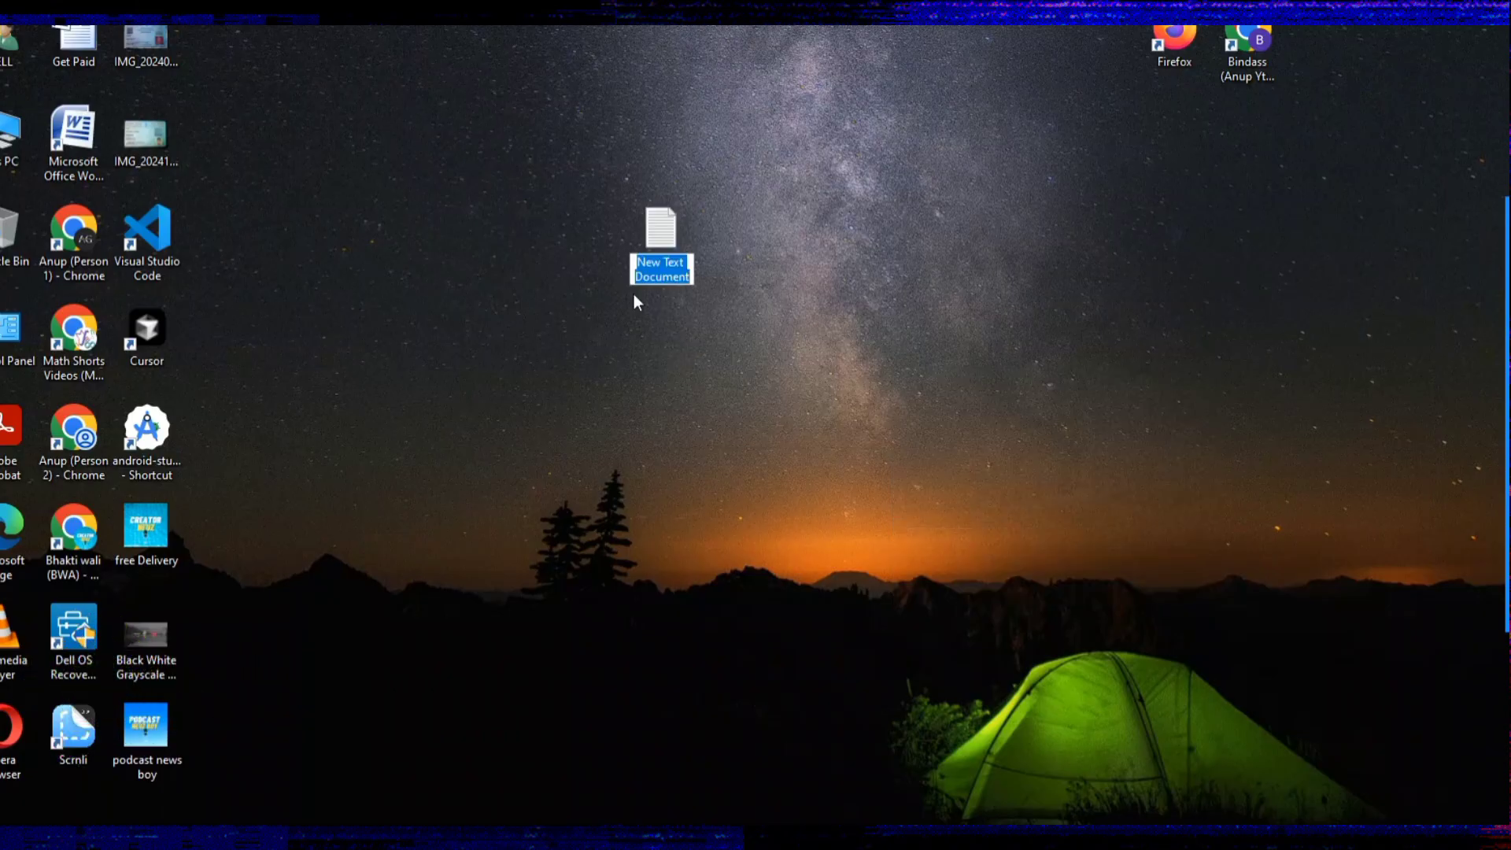
pyautogui.click(614, 211)
pyautogui.doubleClick(671, 236)
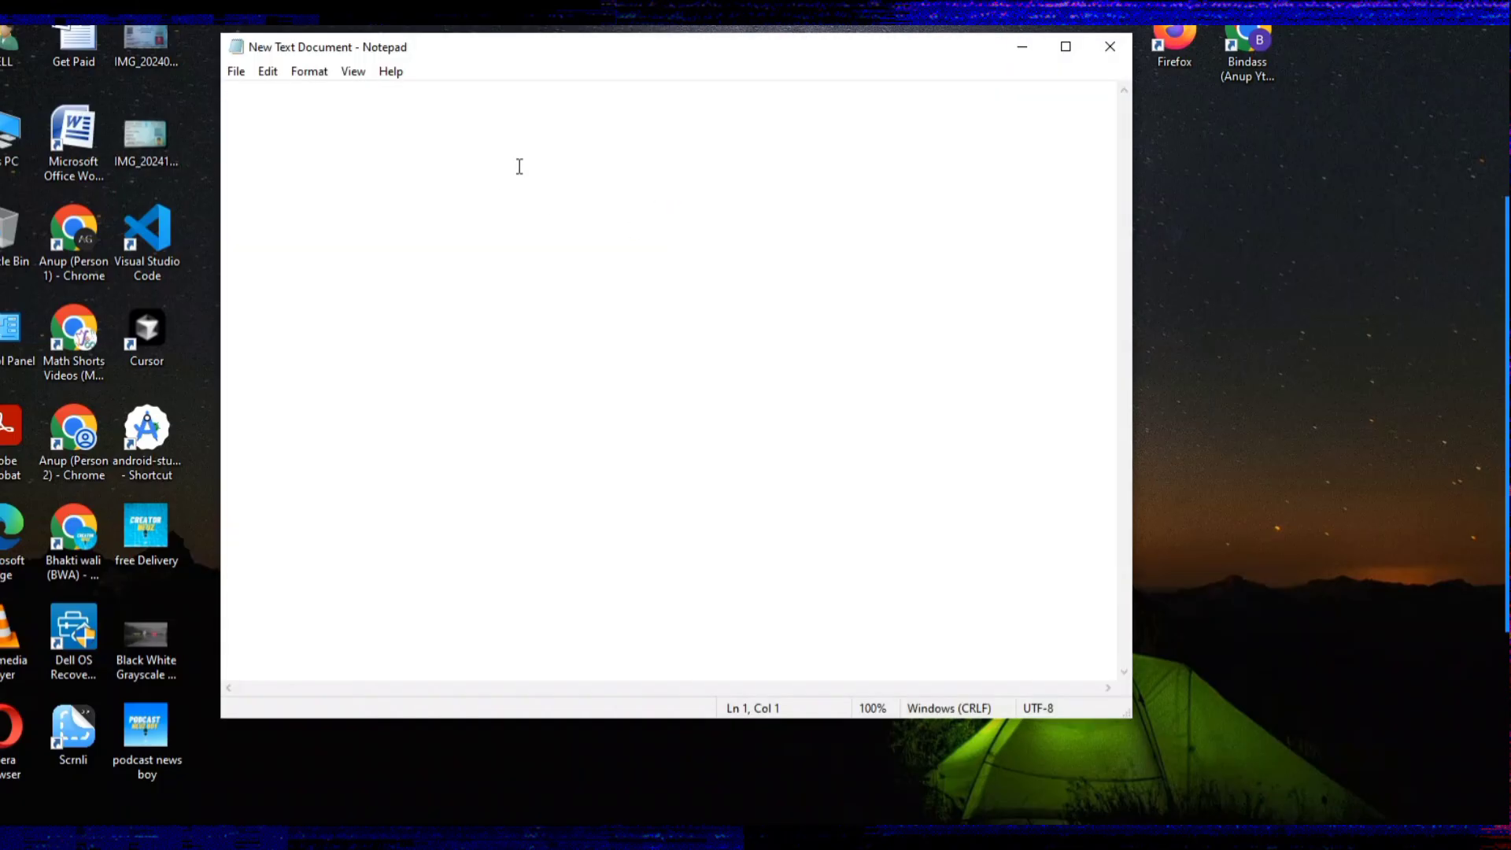
pyautogui.hotkey('ctrl', 'v')
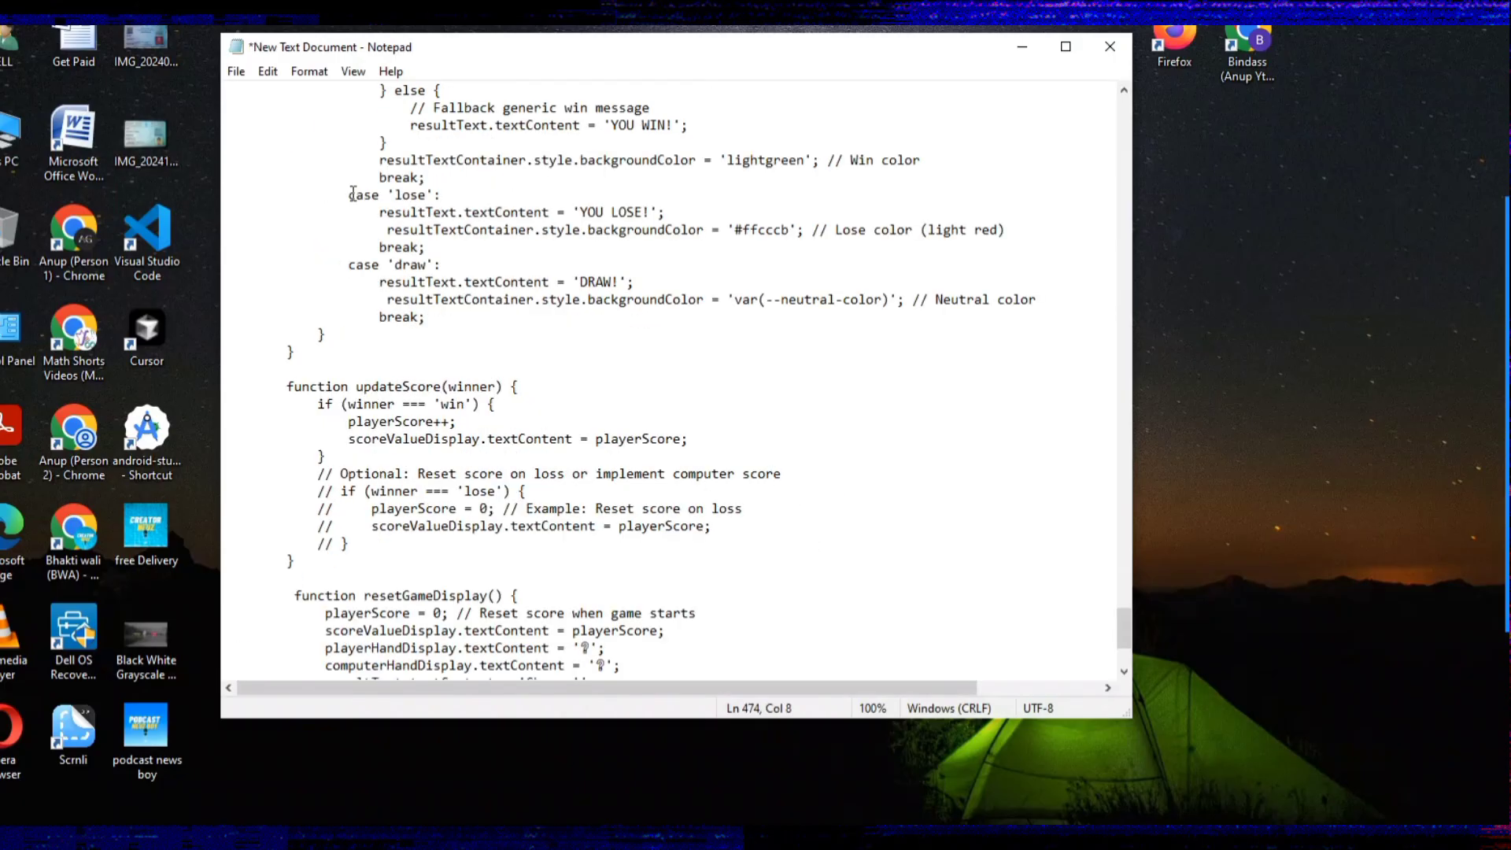
# Save the pasted code to the Desktop as a separate file named index.html.
pyautogui.click(234, 73)
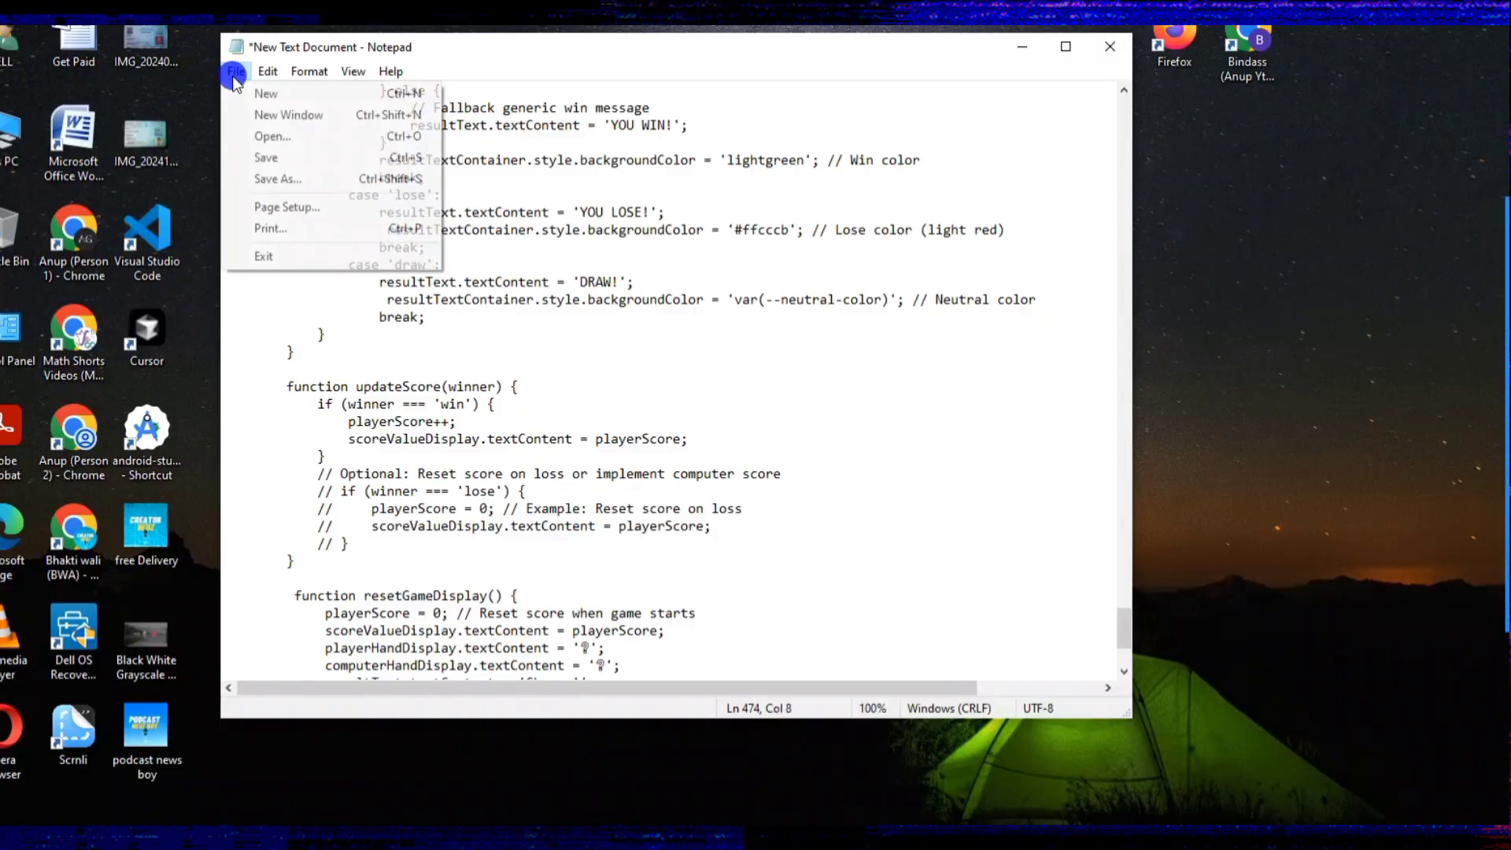
pyautogui.click(294, 178)
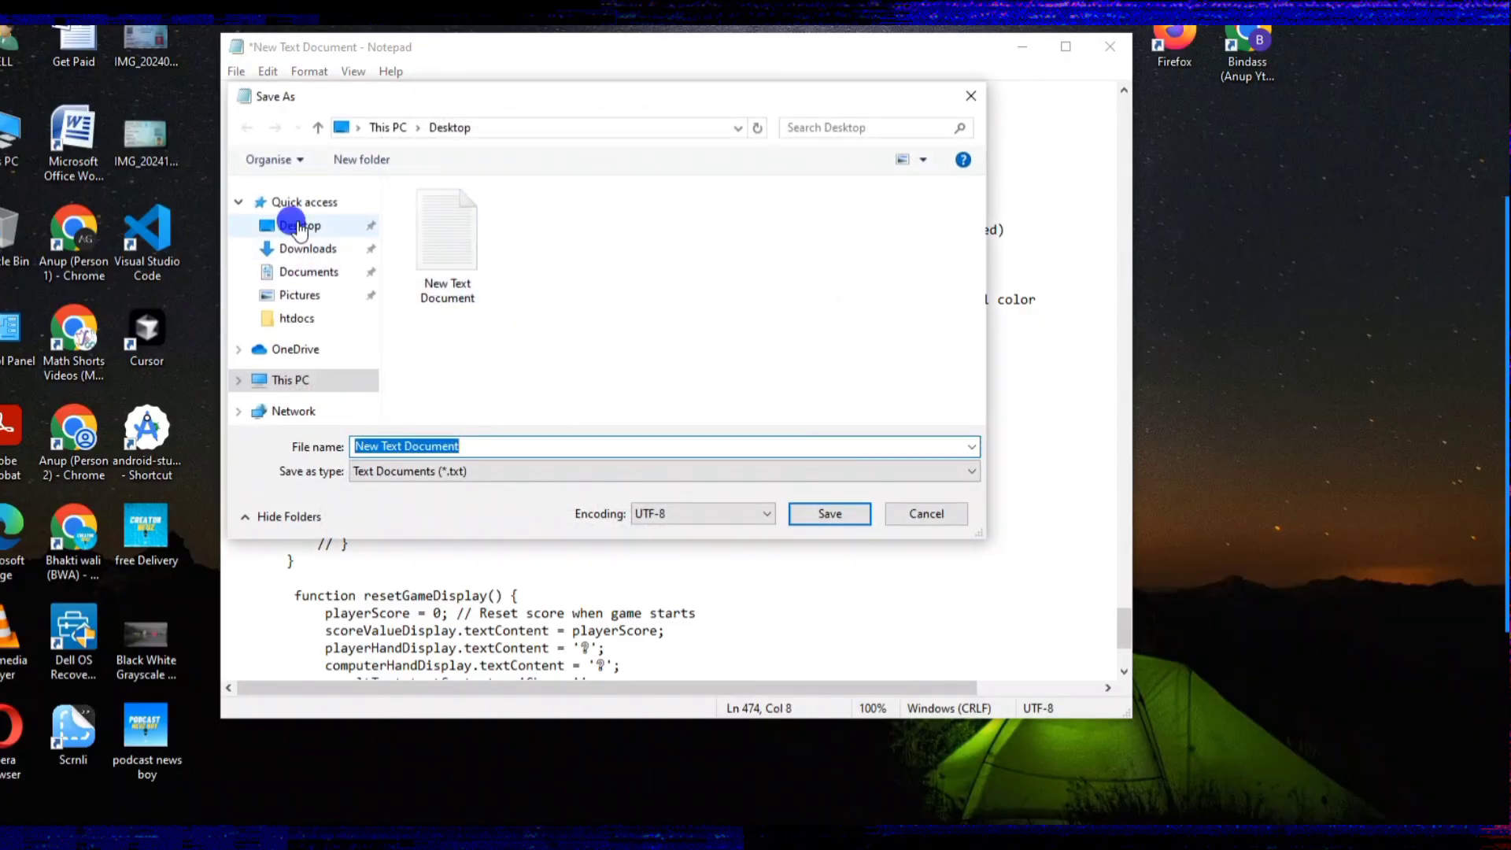
pyautogui.click(298, 227)
pyautogui.click(487, 442)
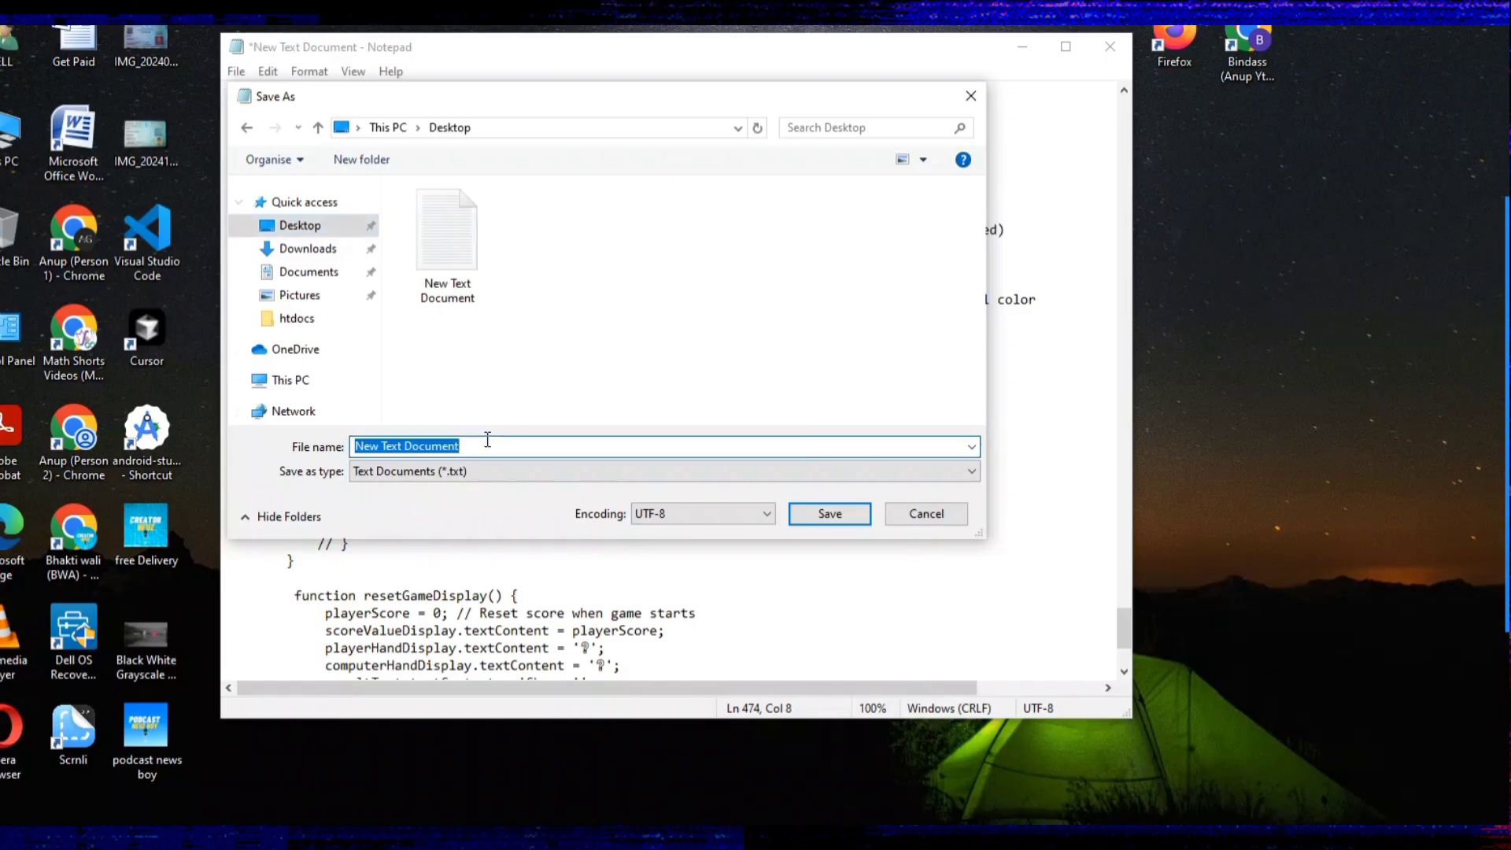
pyautogui.write('inde')
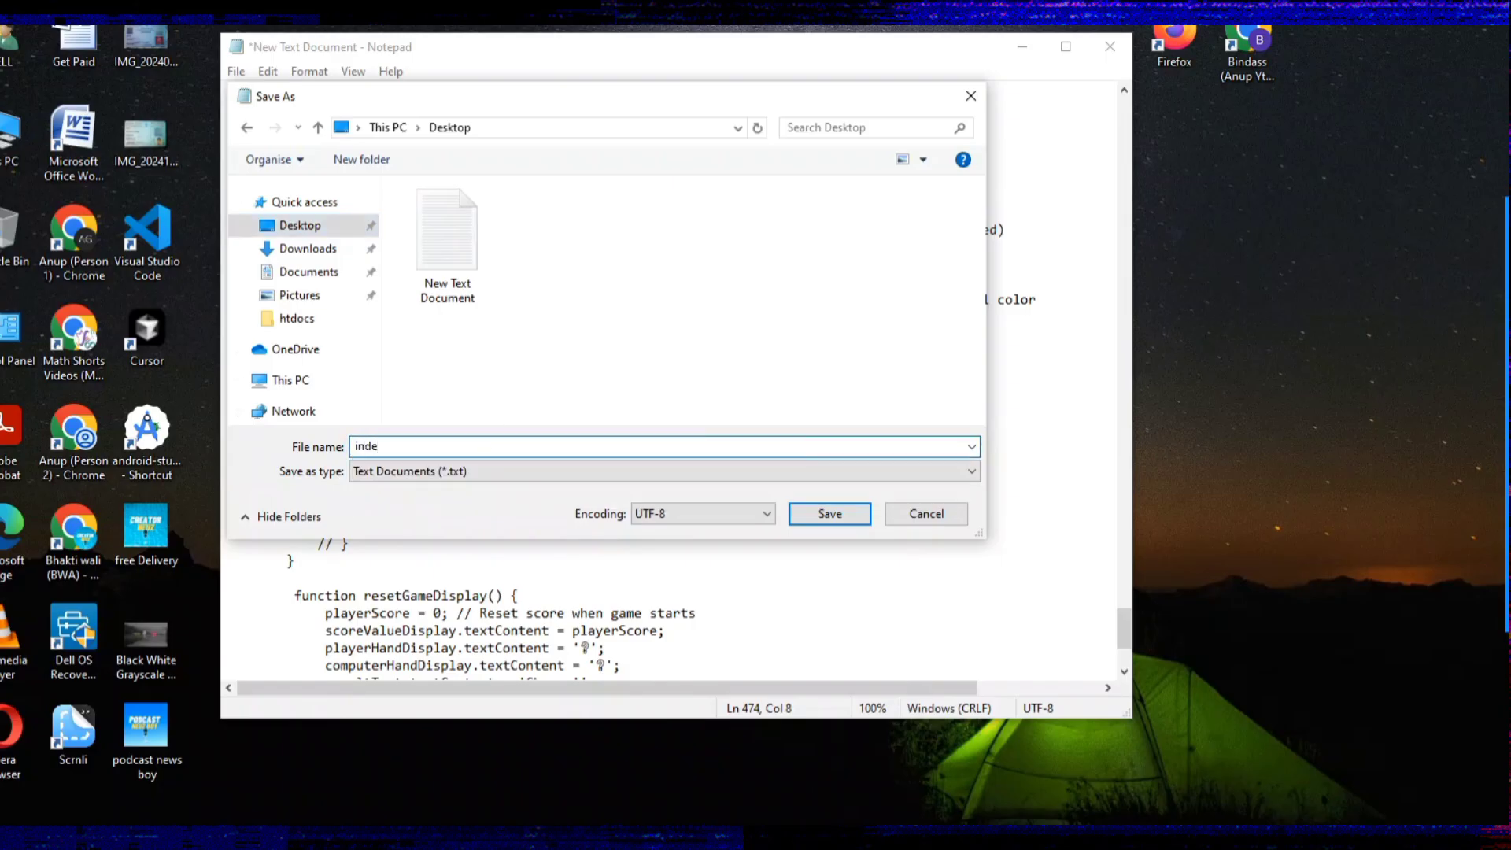
pyautogui.write('x.html')
pyautogui.click(809, 513)
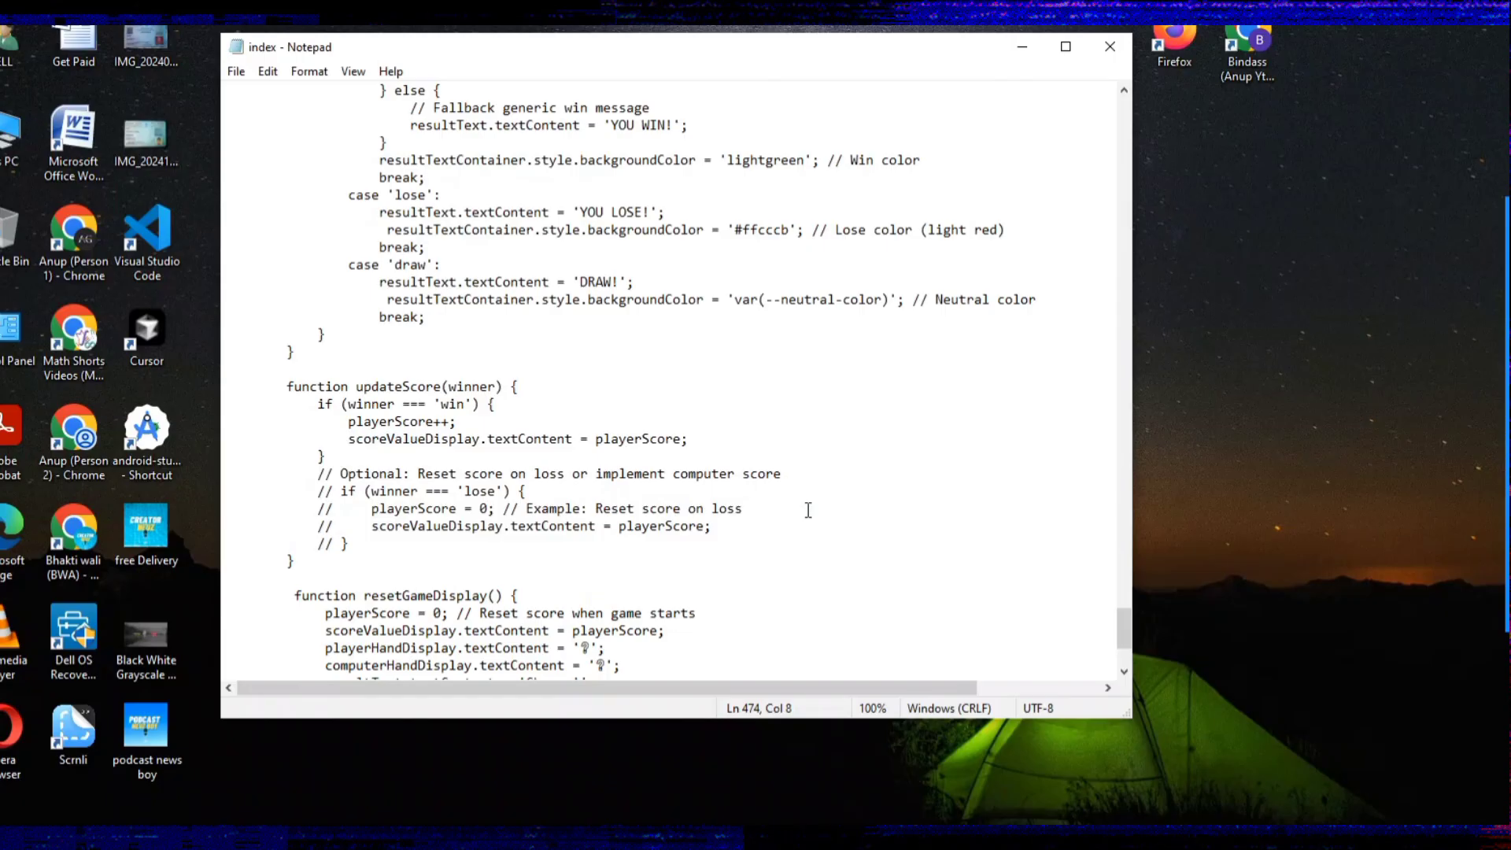
# Minimize Notepad and open the index file from the desktop in Google Chrome.
pyautogui.click(1022, 49)
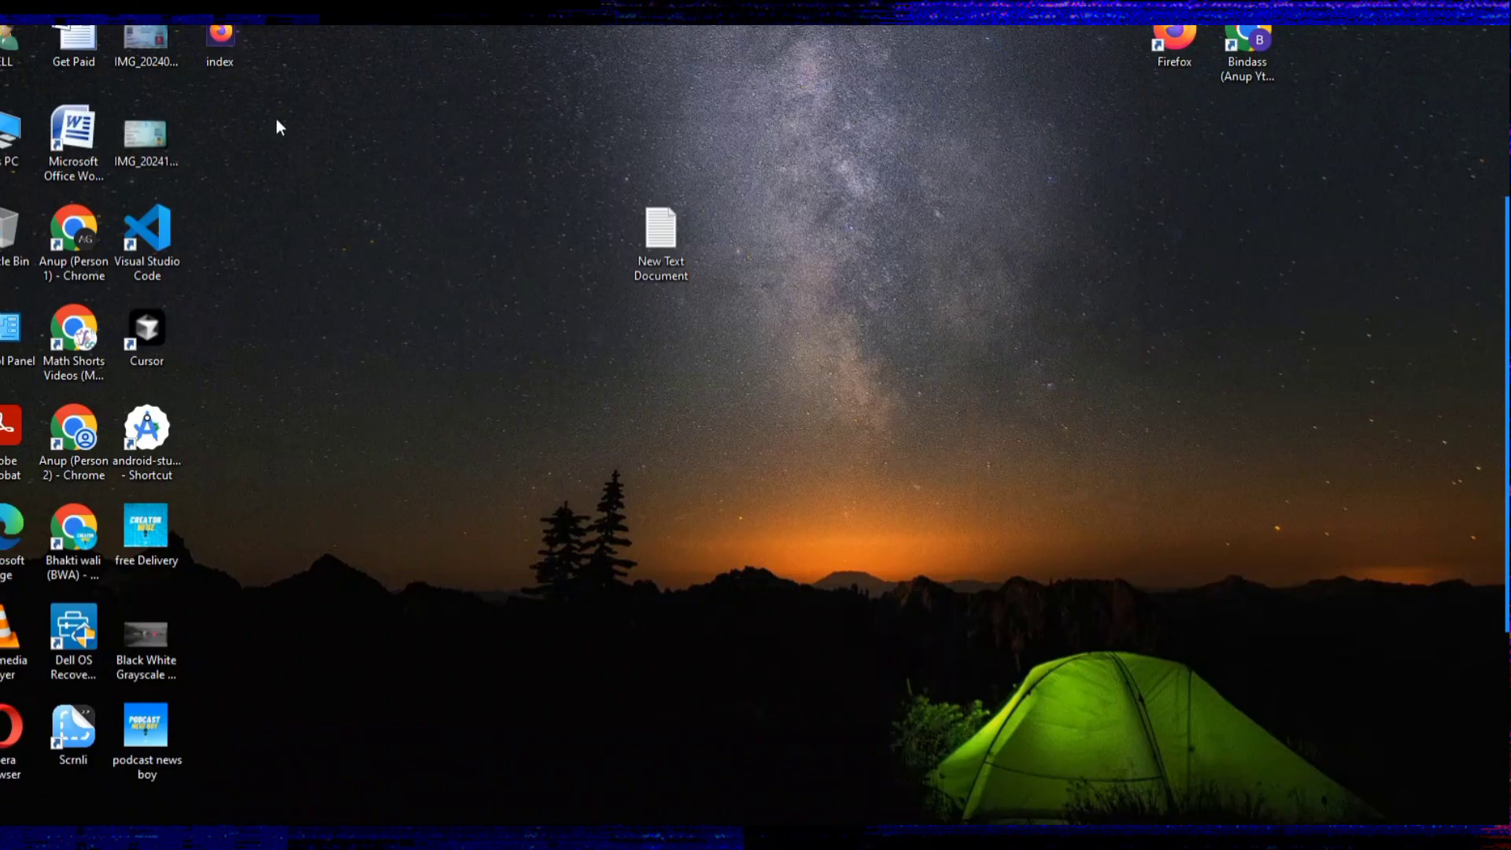
pyautogui.rightClick(229, 38)
pyautogui.moveTo(315, 137)
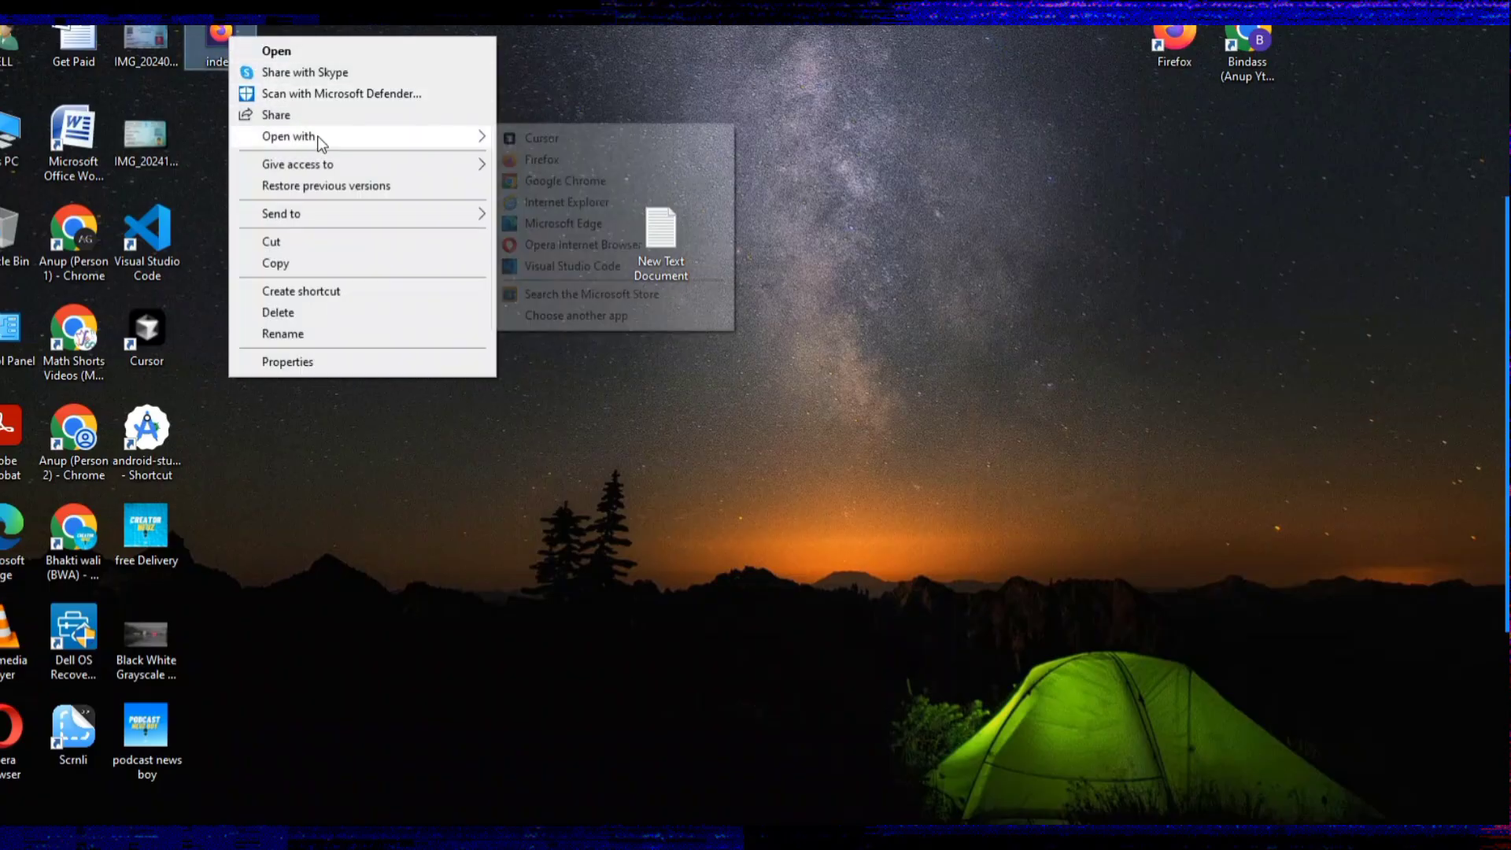
pyautogui.click(540, 181)
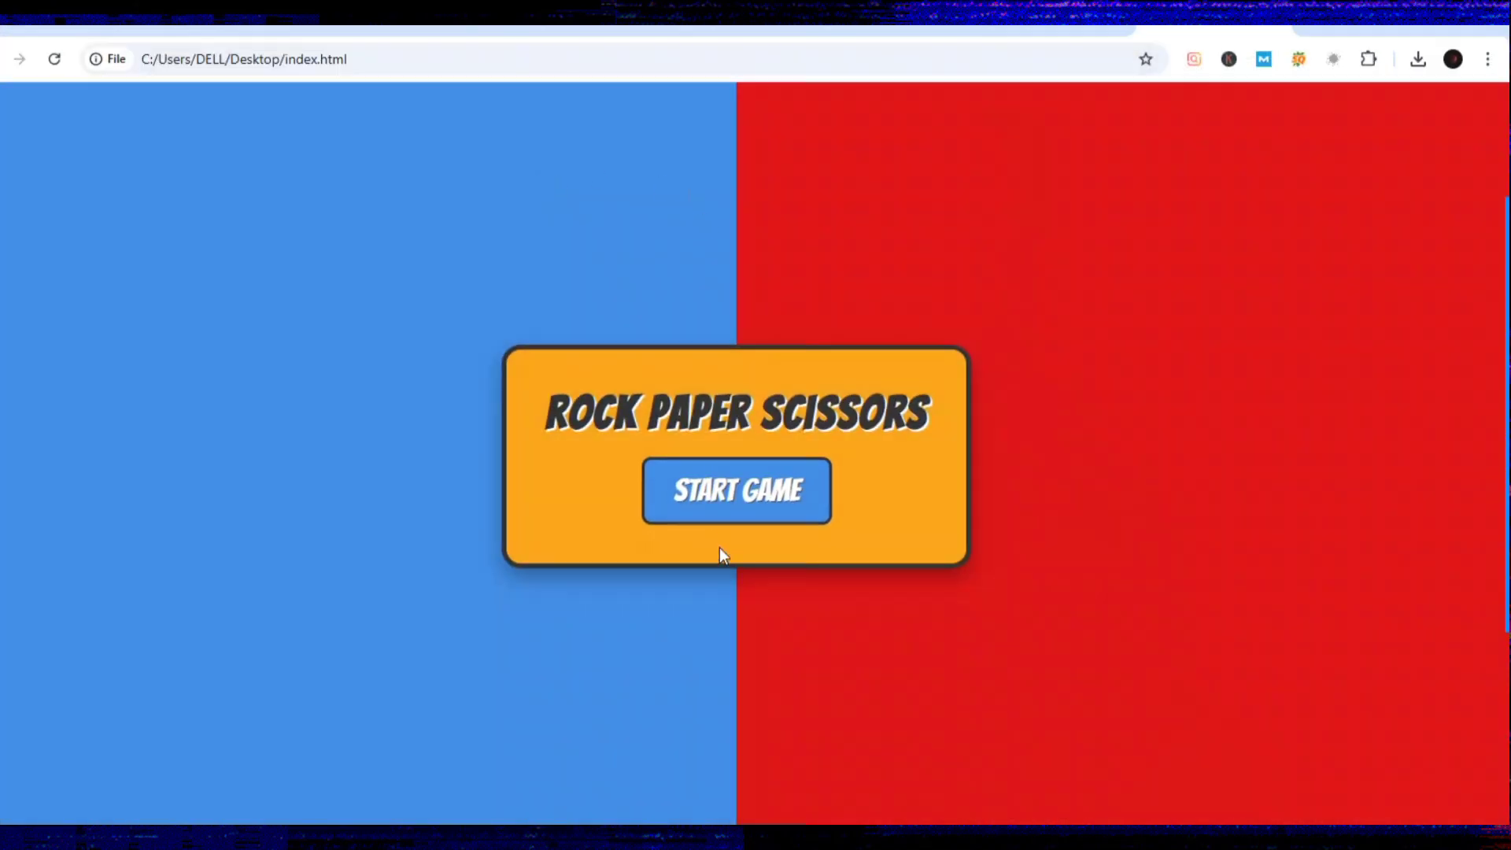
# Start the local rock paper scissors game and play several test rounds using rock, paper and scissors.
pyautogui.click(712, 486)
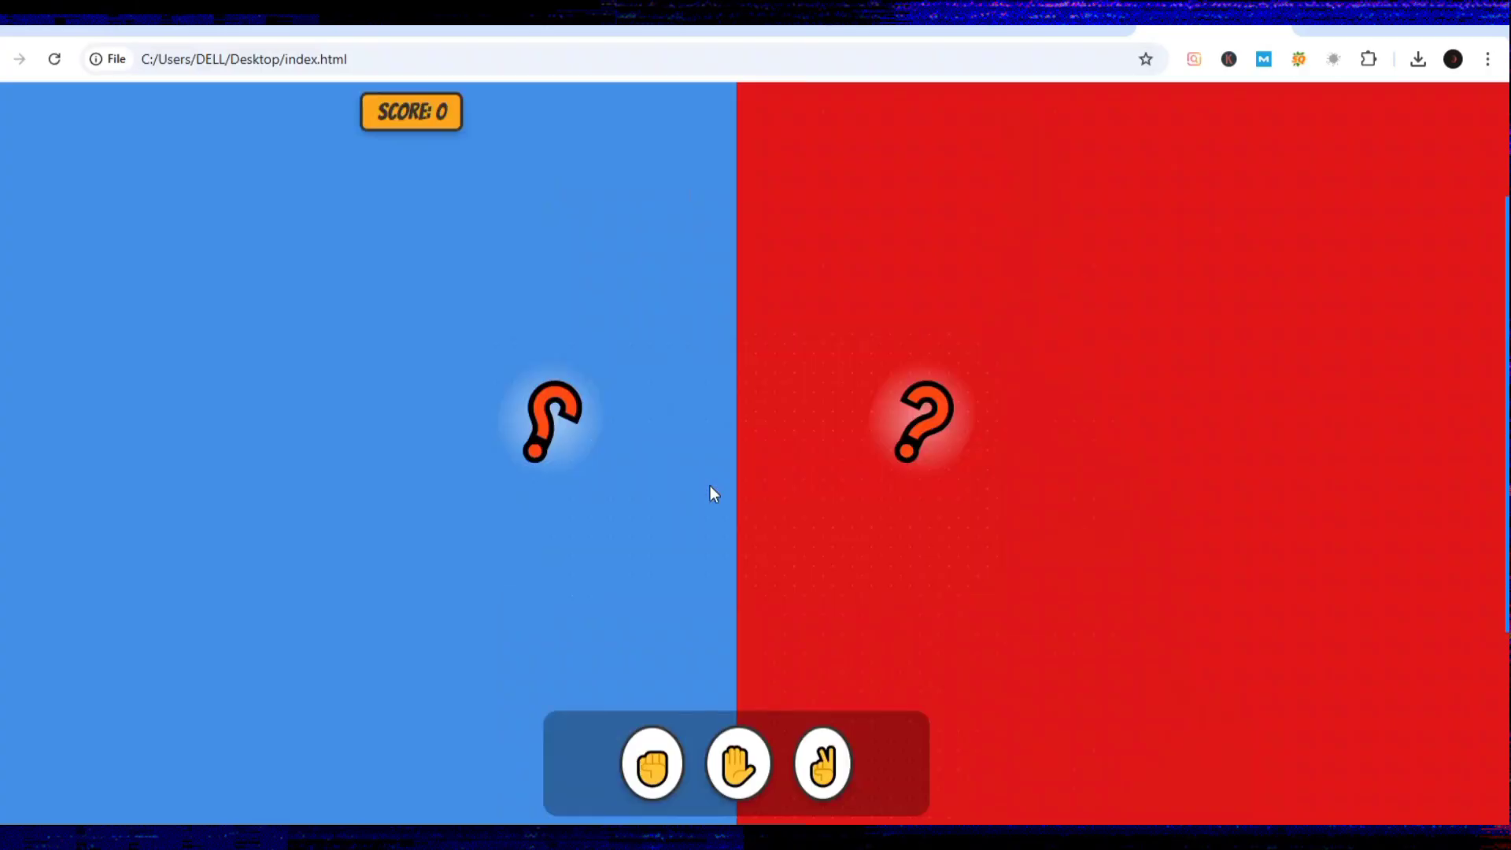
pyautogui.click(653, 764)
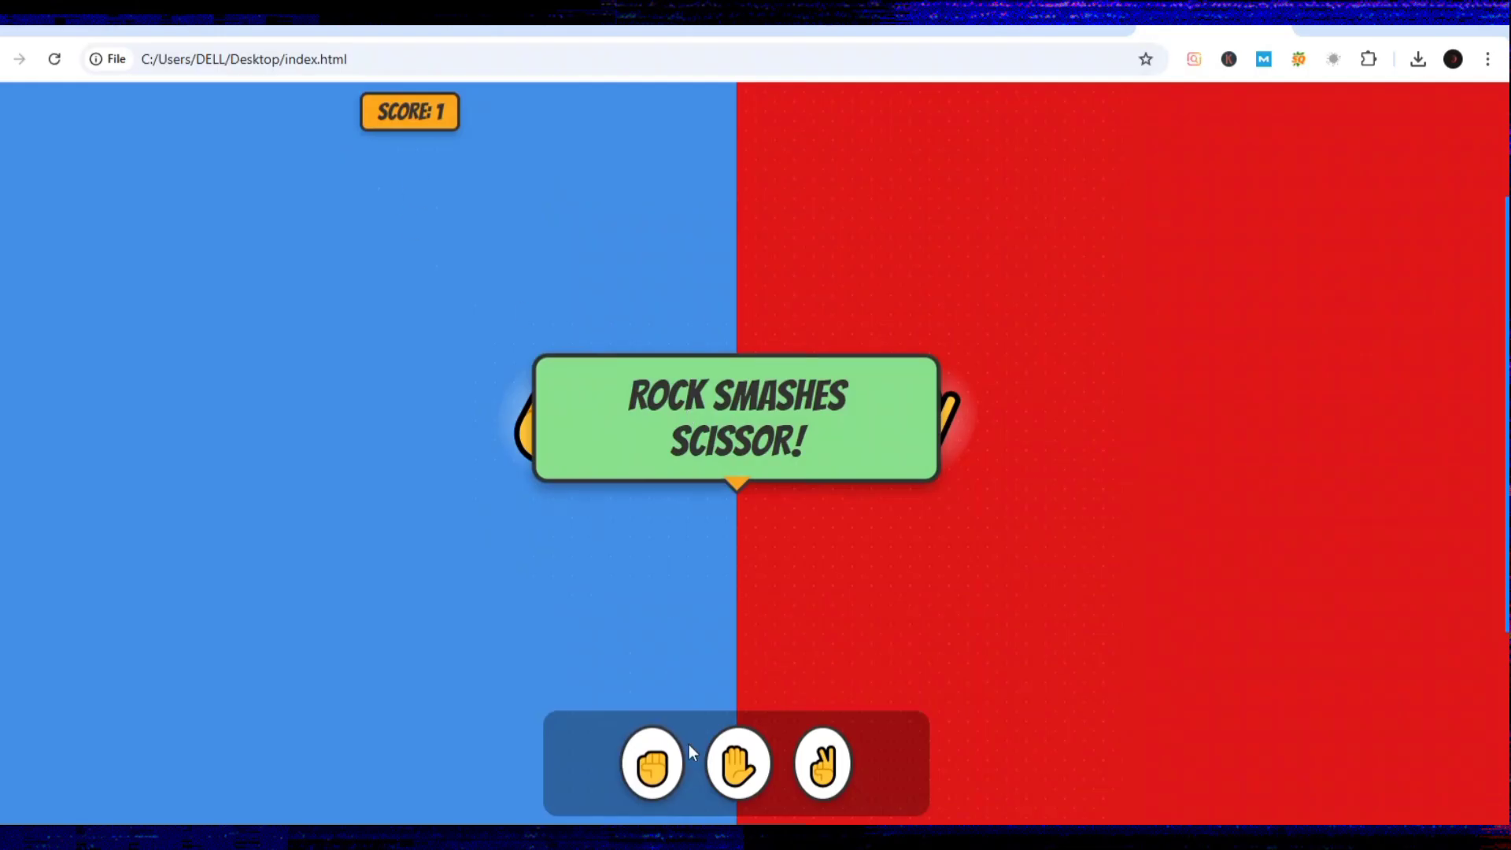
pyautogui.click(823, 763)
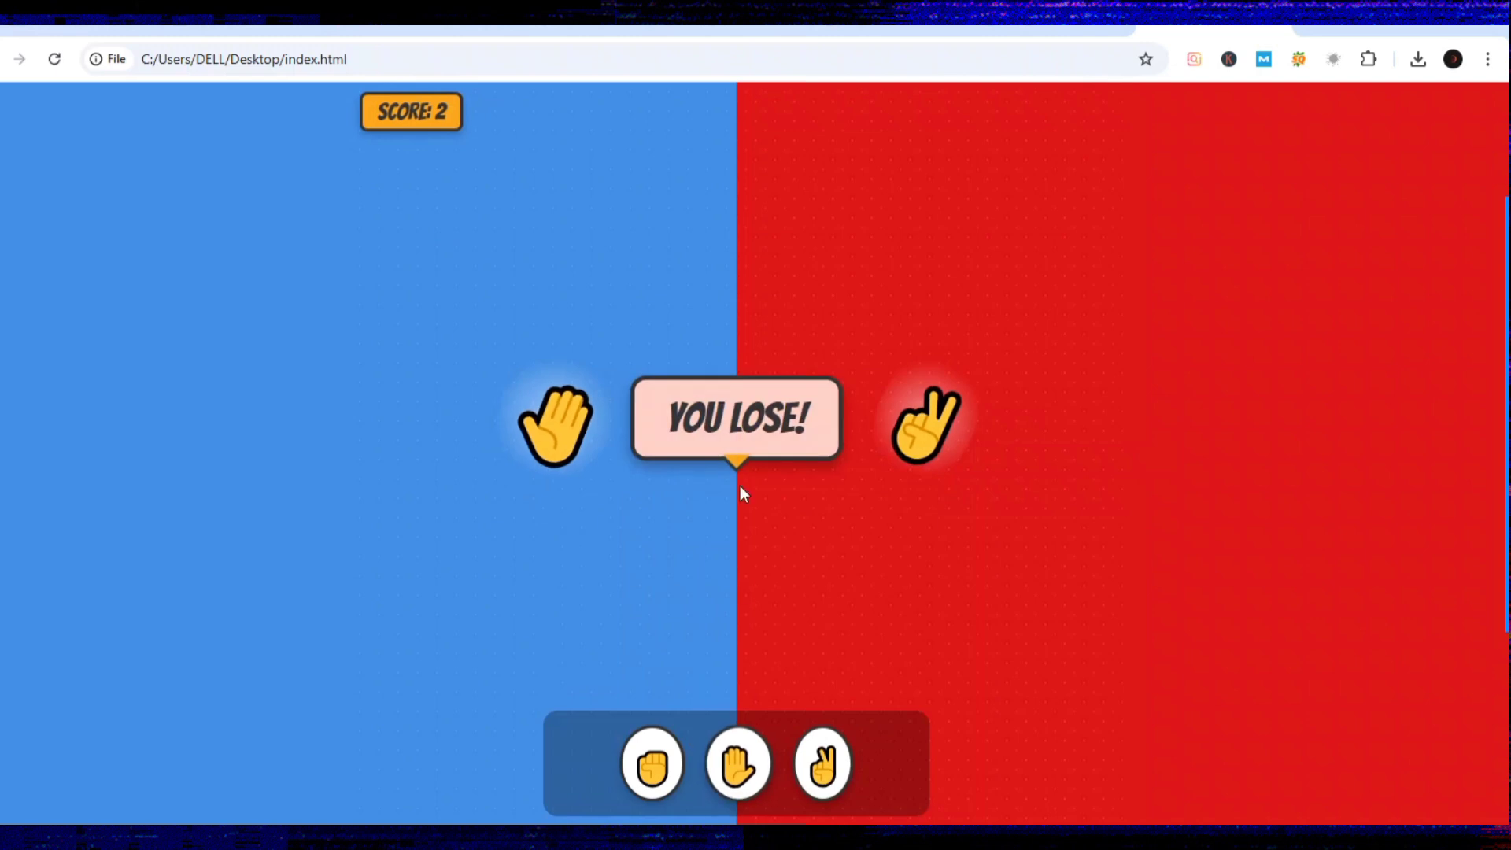
pyautogui.click(653, 765)
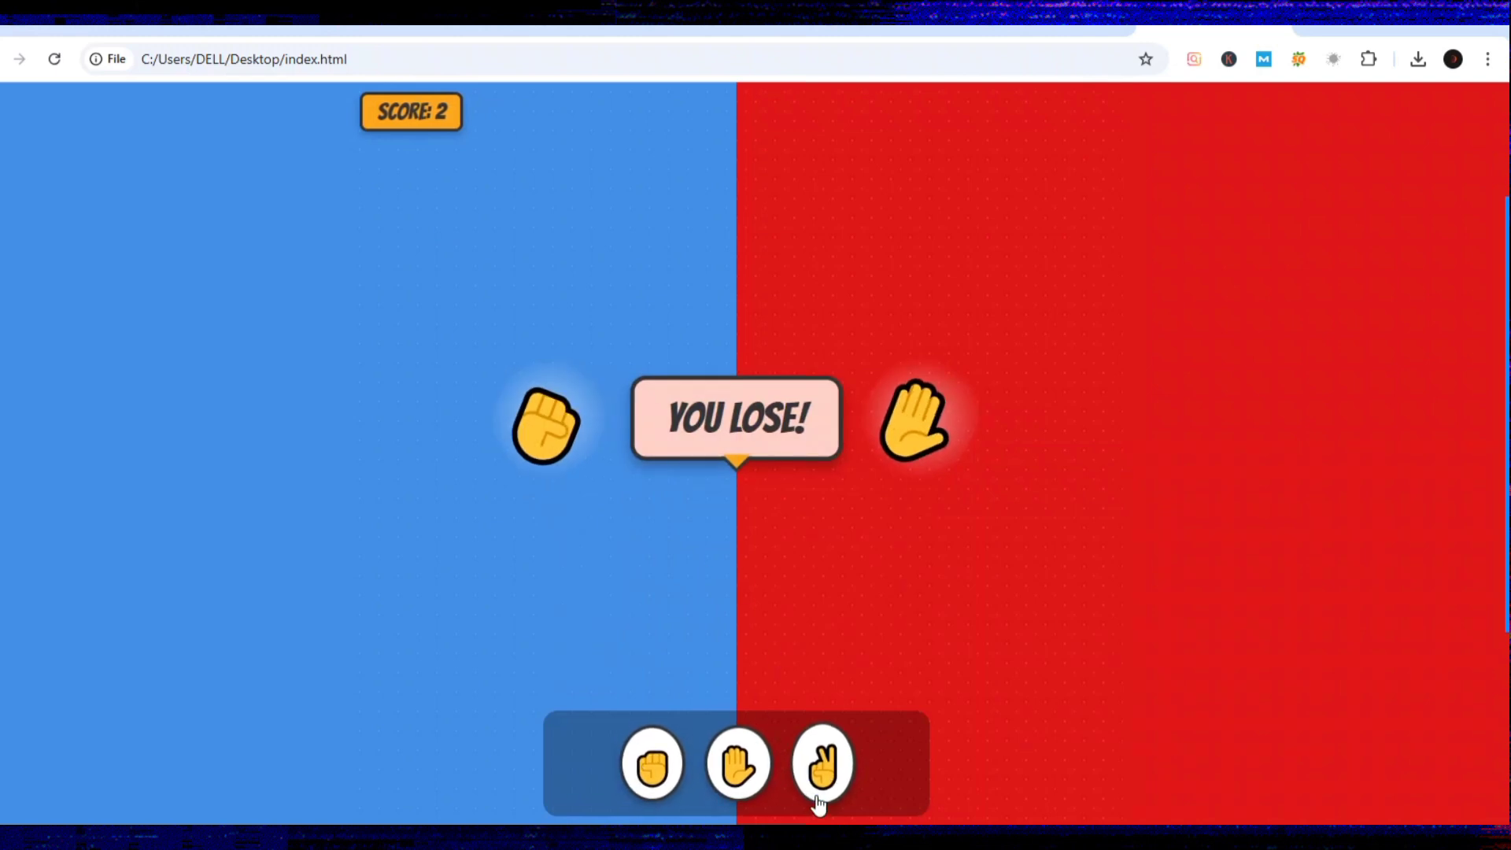
pyautogui.click(823, 765)
pyautogui.click(739, 762)
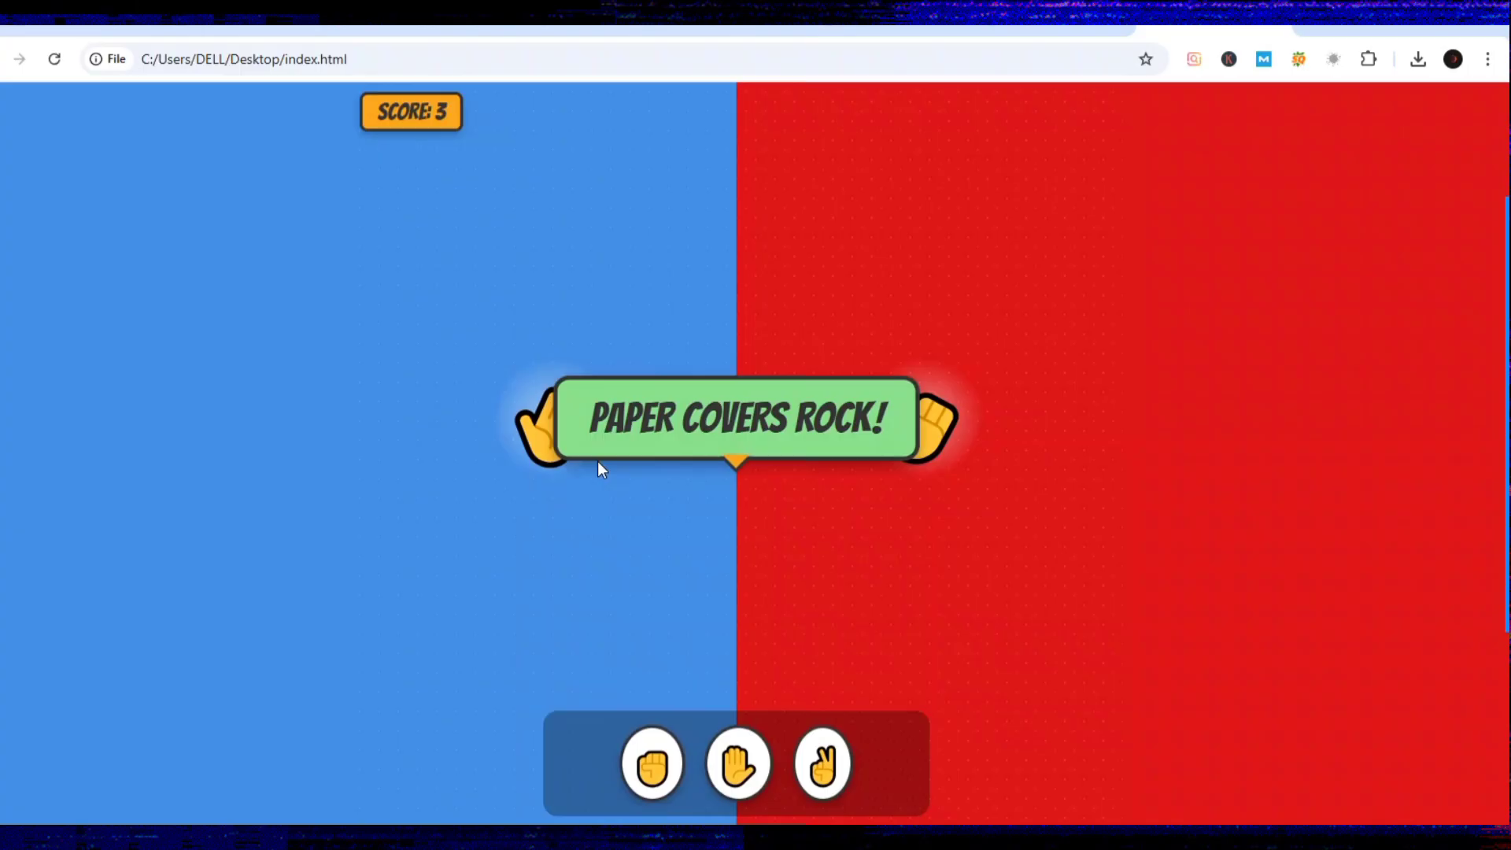
# Switch to GitHub and create a new public repository named rockpaper without a README, .gitignore template or license.
pyautogui.hotkey('ctrl', 'shift', 'Tab')
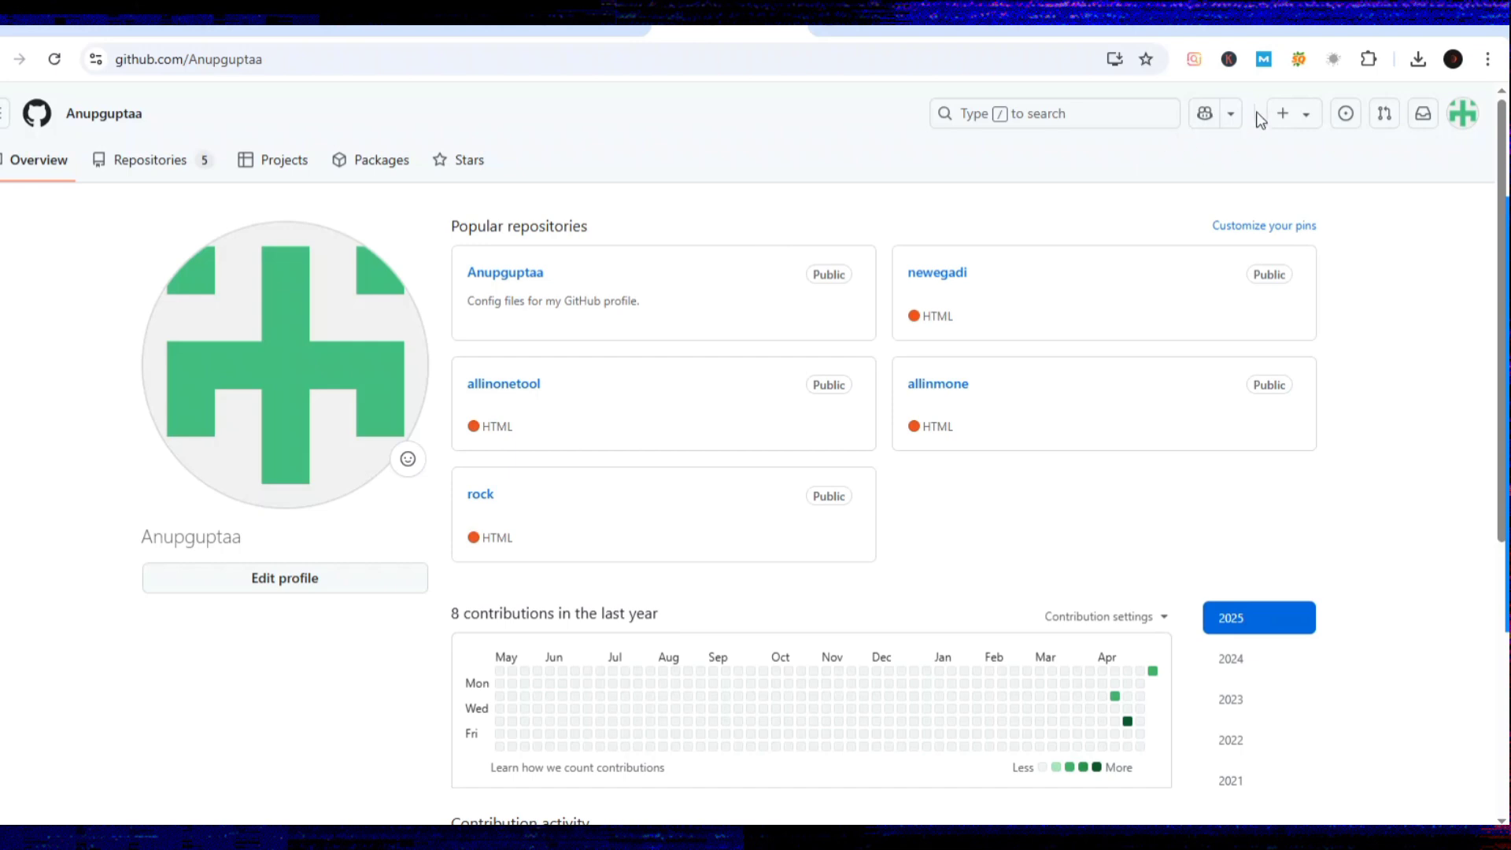
pyautogui.click(1282, 120)
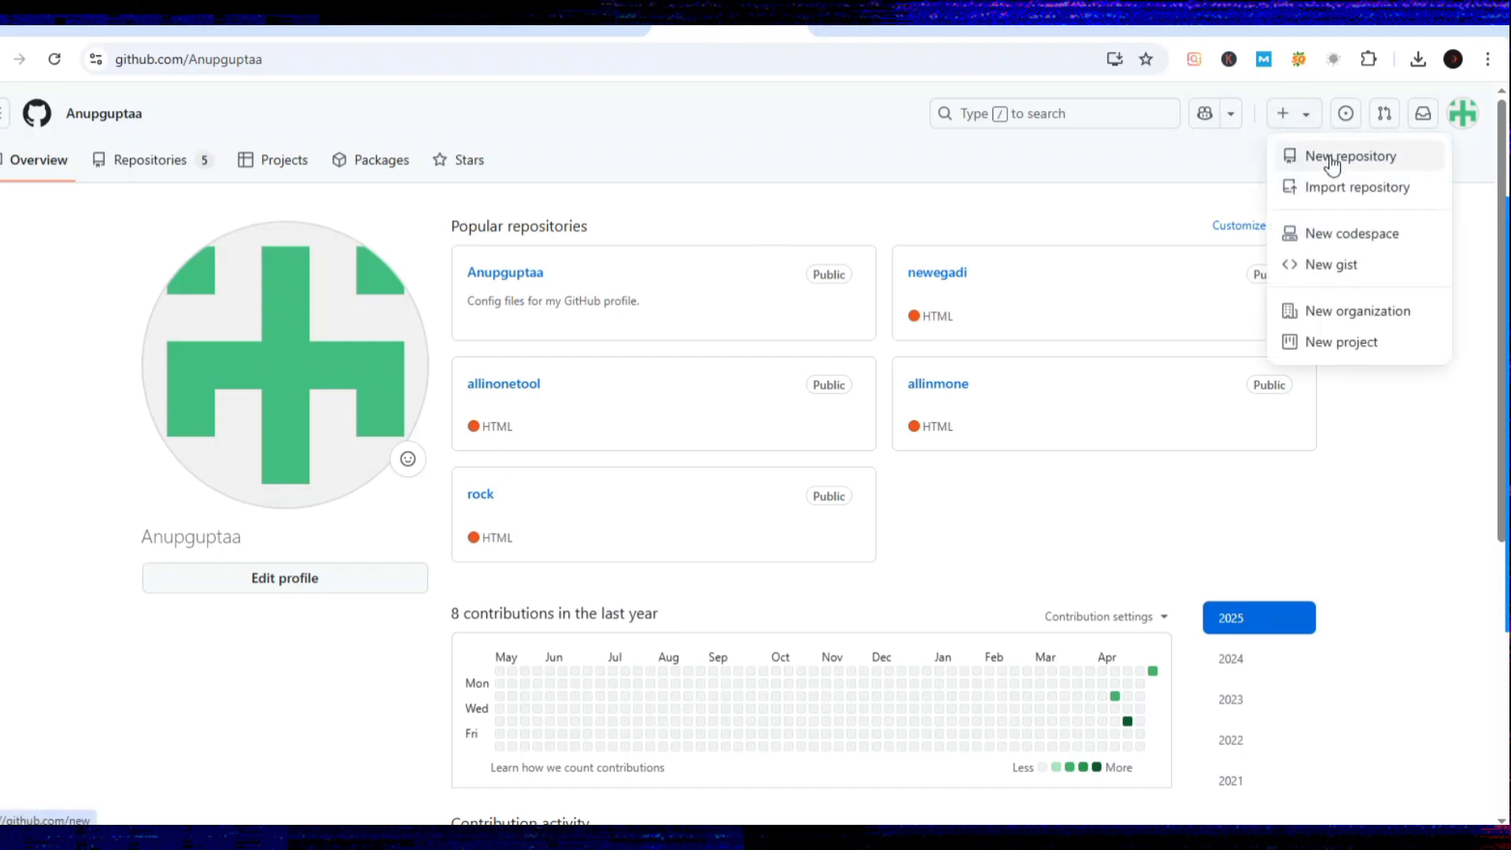
pyautogui.click(1332, 162)
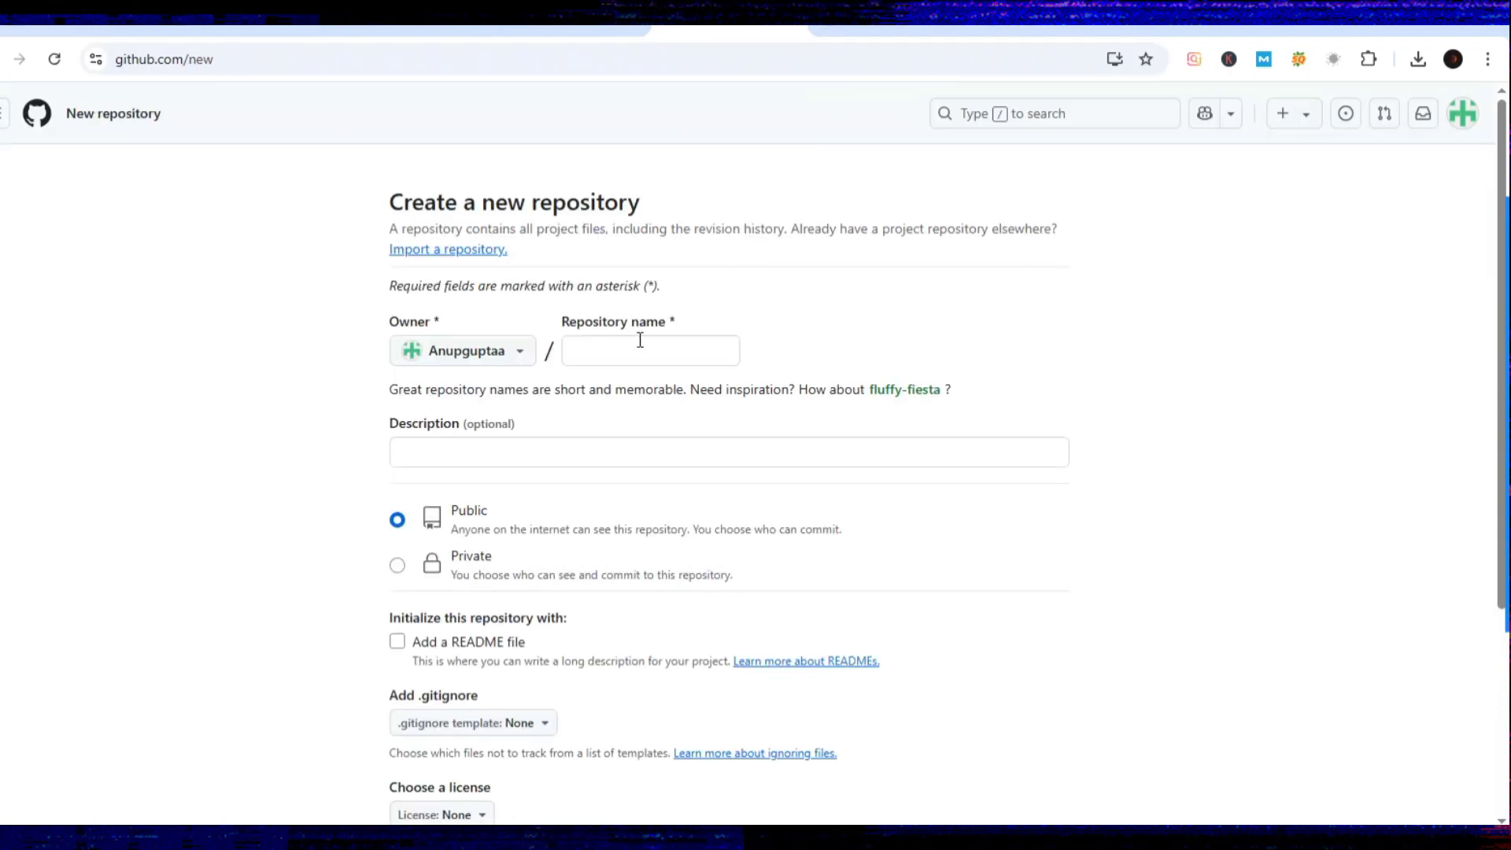
pyautogui.click(632, 351)
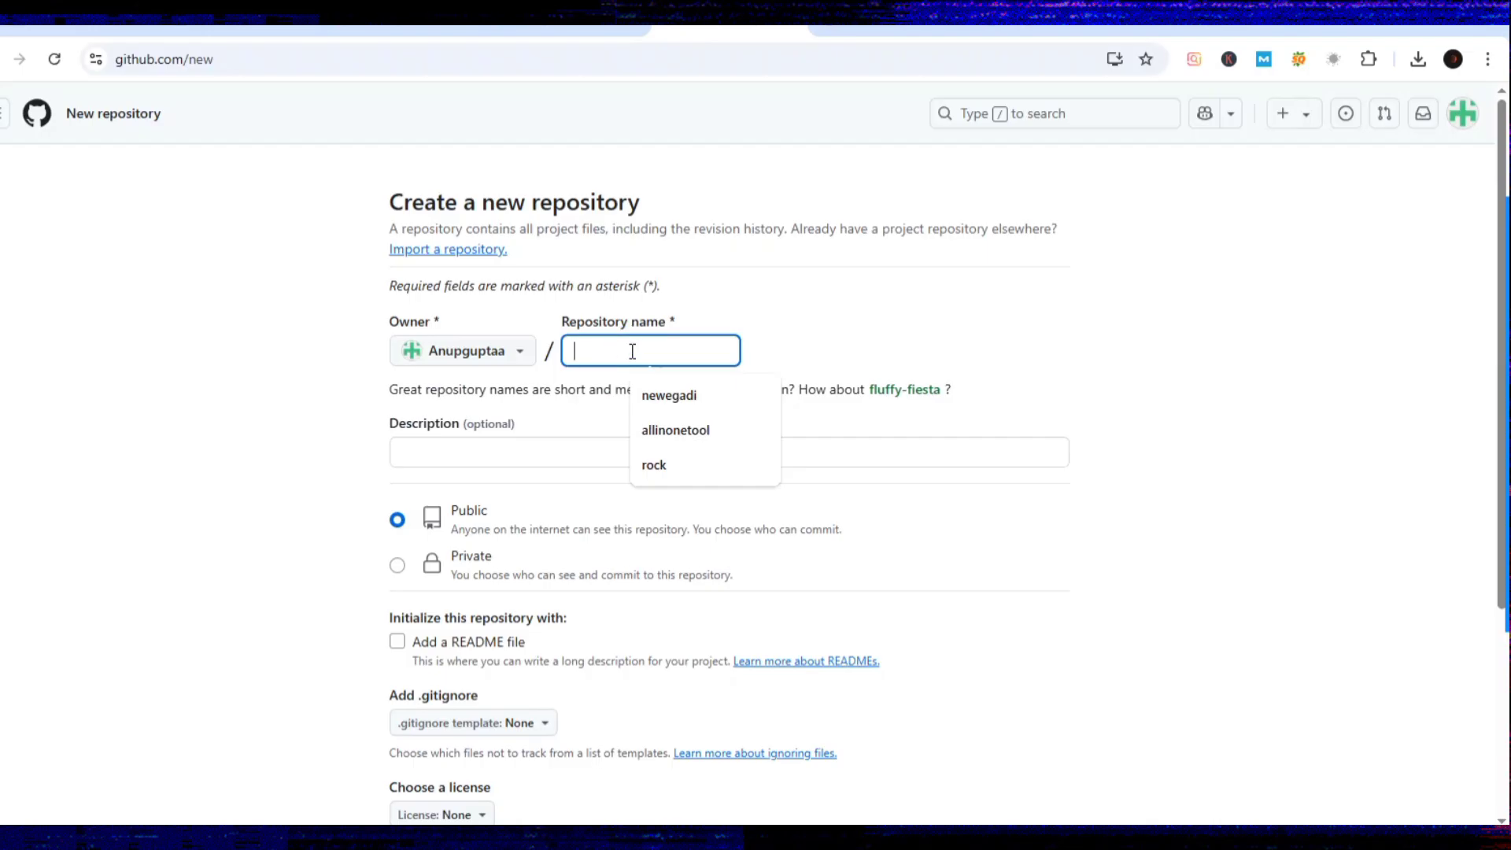
pyautogui.write('rock')
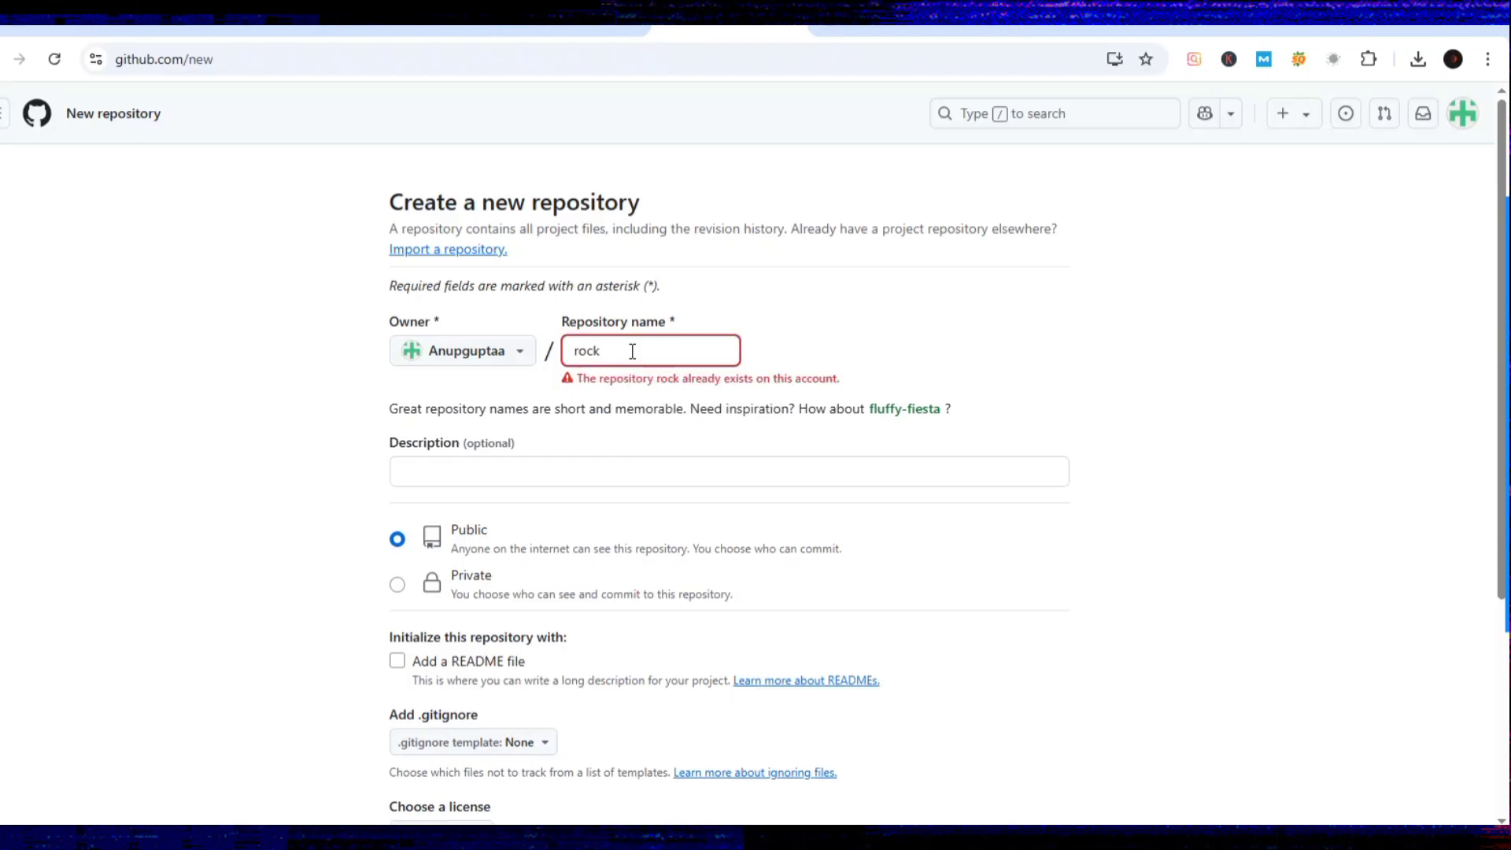
pyautogui.write('paper')
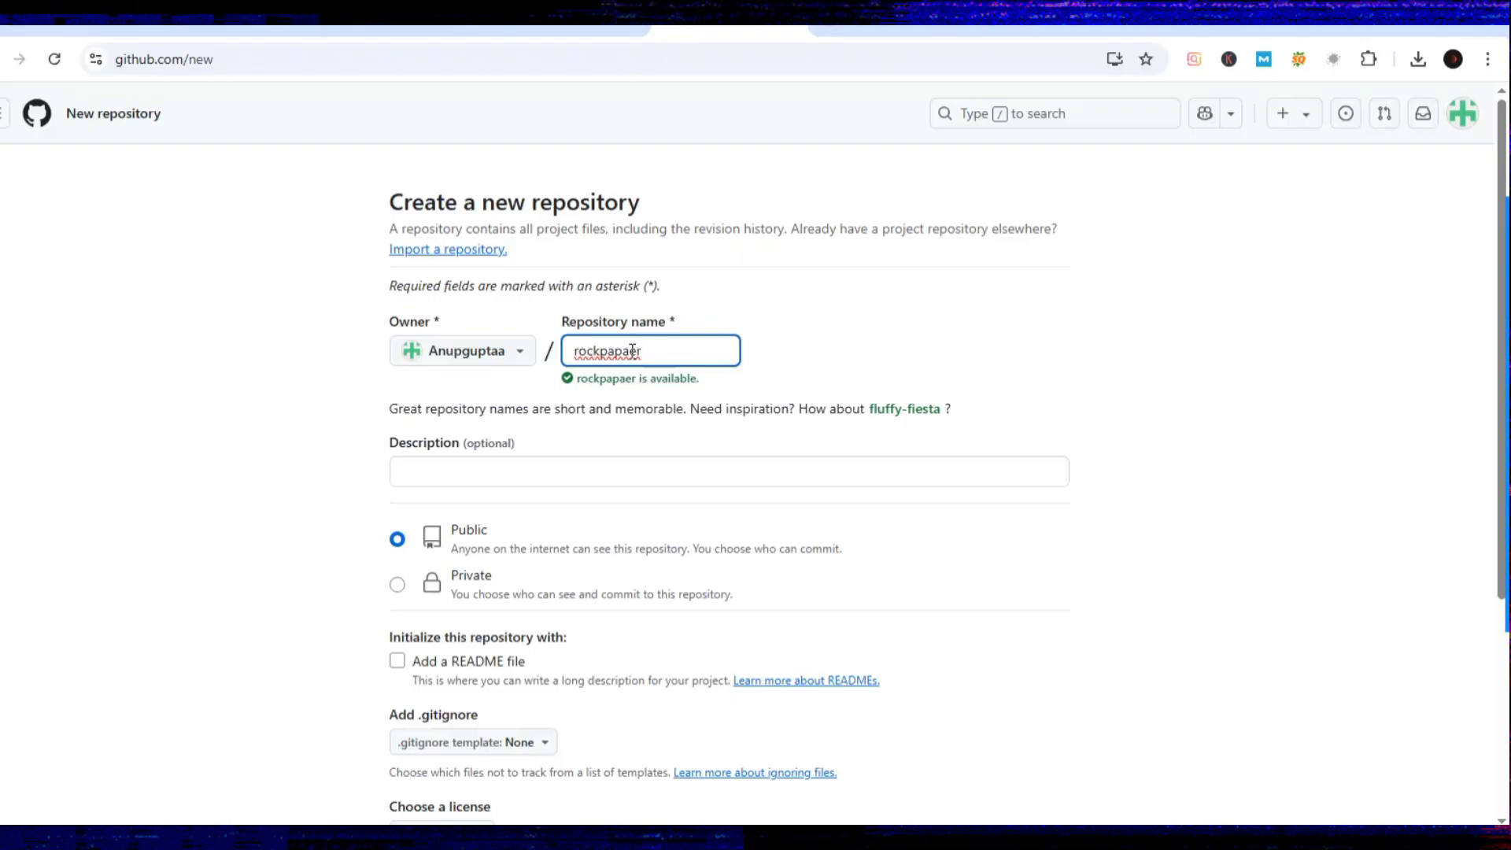
pyautogui.click(624, 350)
pyautogui.press('Delete')
pyautogui.click(780, 362)
pyautogui.scroll(-4, 681, 404)
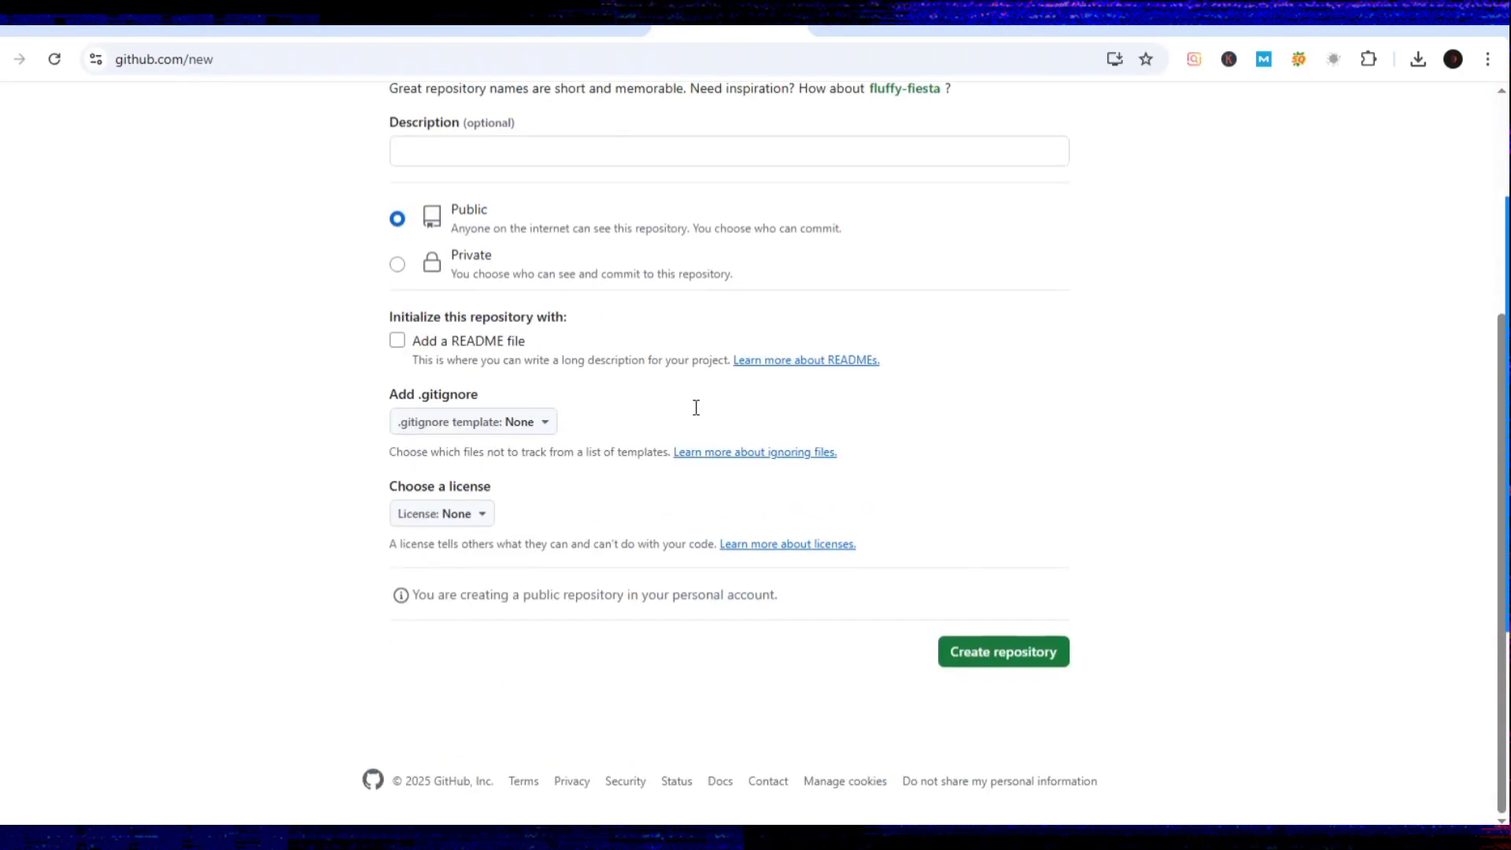
pyautogui.click(970, 657)
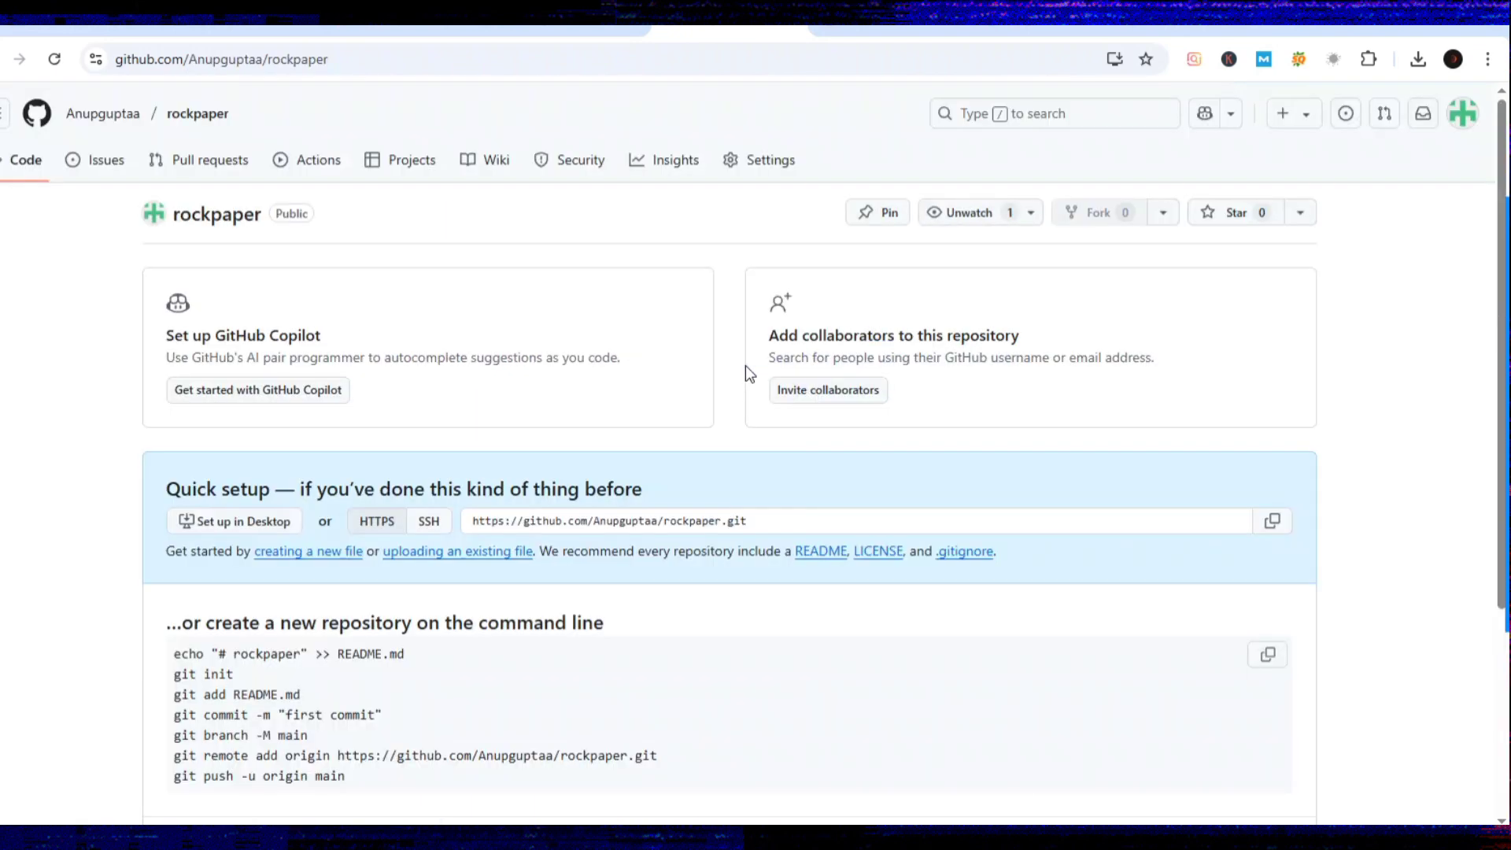
# Upload the index file from the Desktop to the rockpaper repository and commit it with the default message.
pyautogui.click(447, 557)
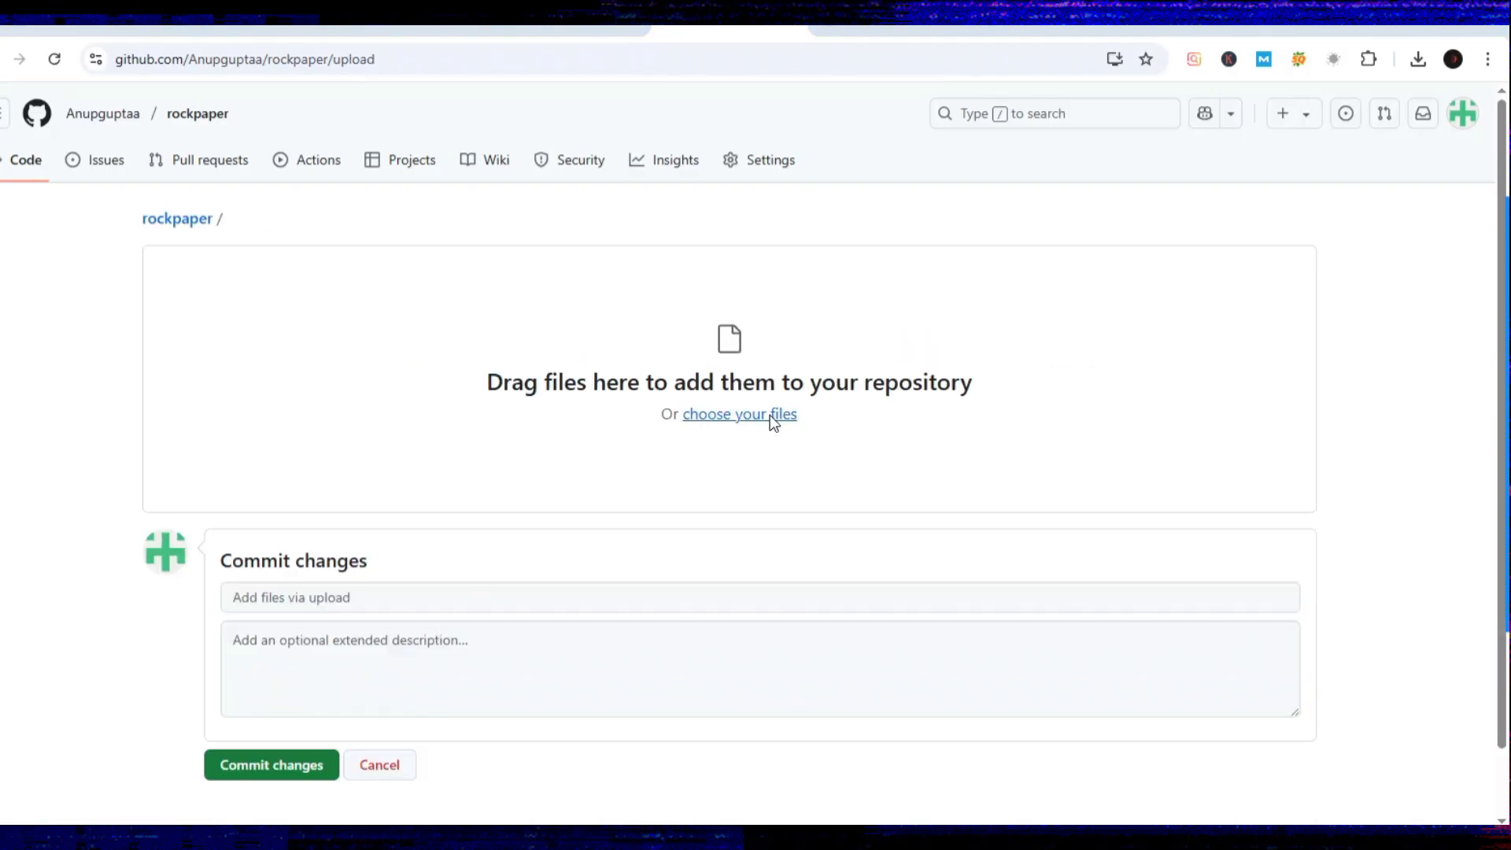
pyautogui.click(776, 416)
pyautogui.click(71, 144)
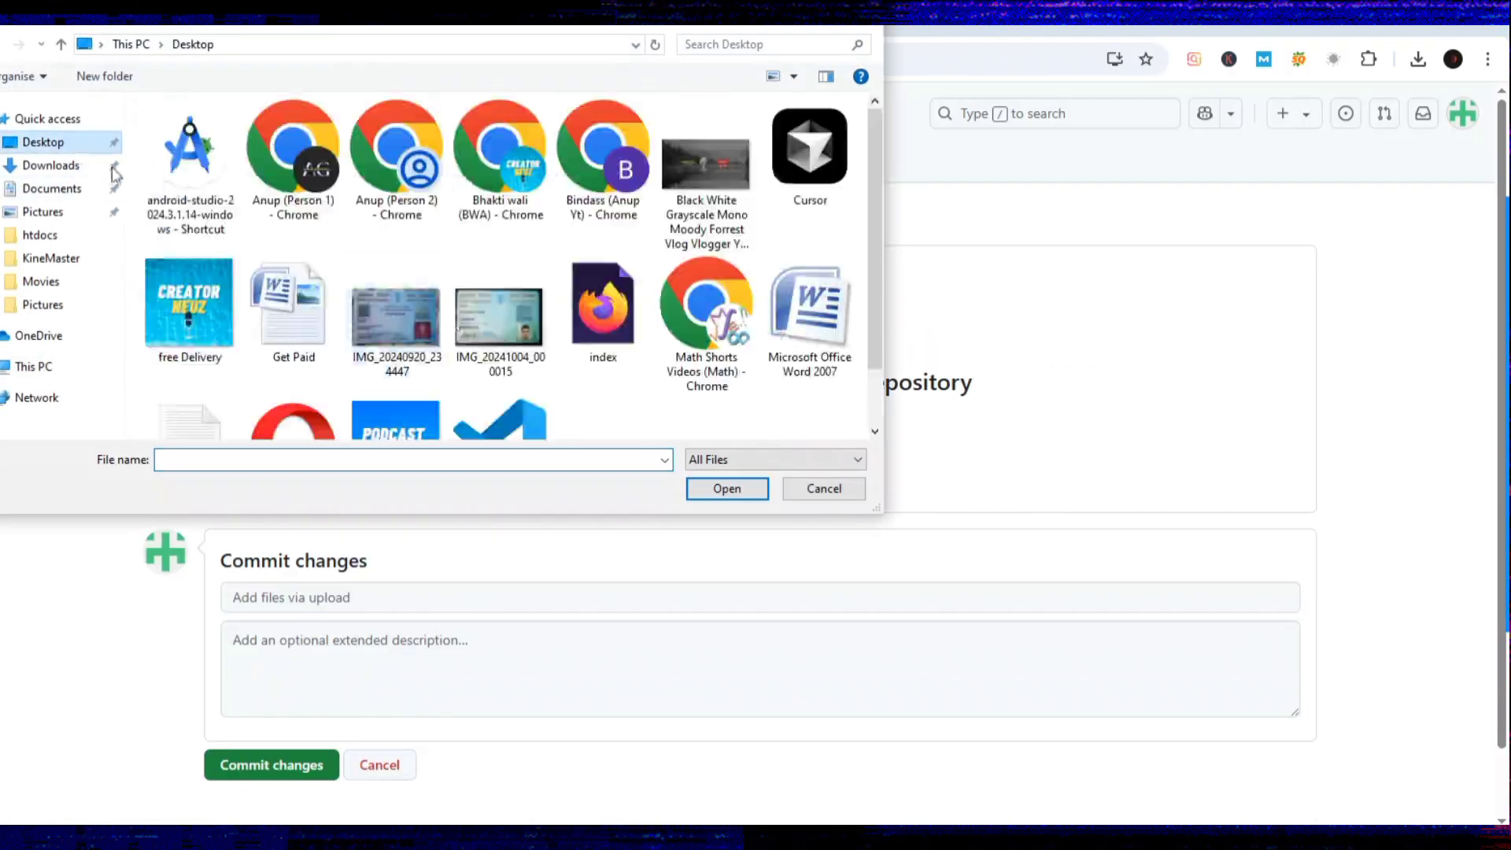
pyautogui.click(611, 324)
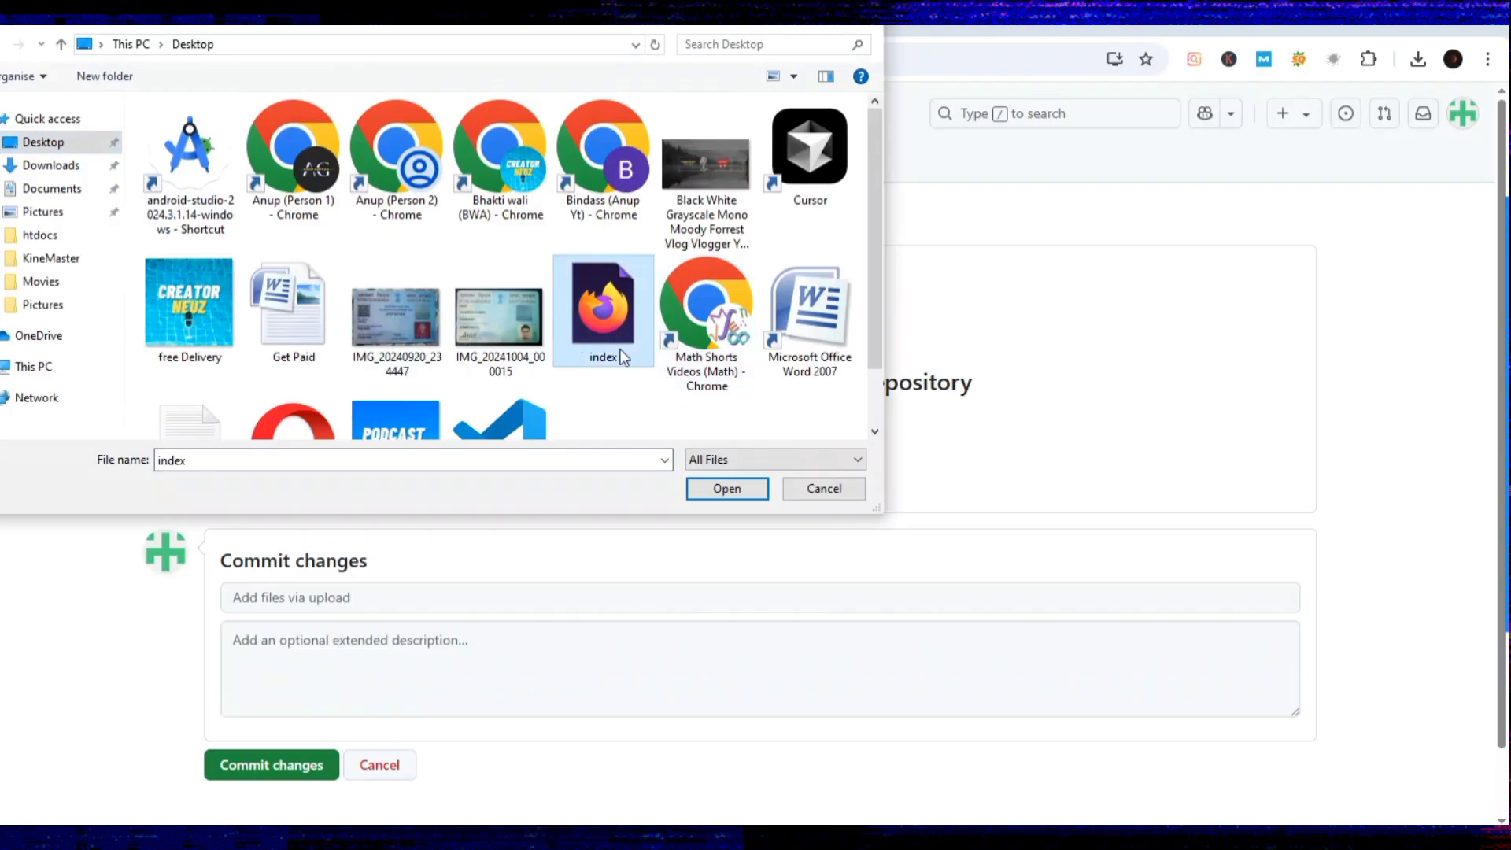
pyautogui.click(712, 492)
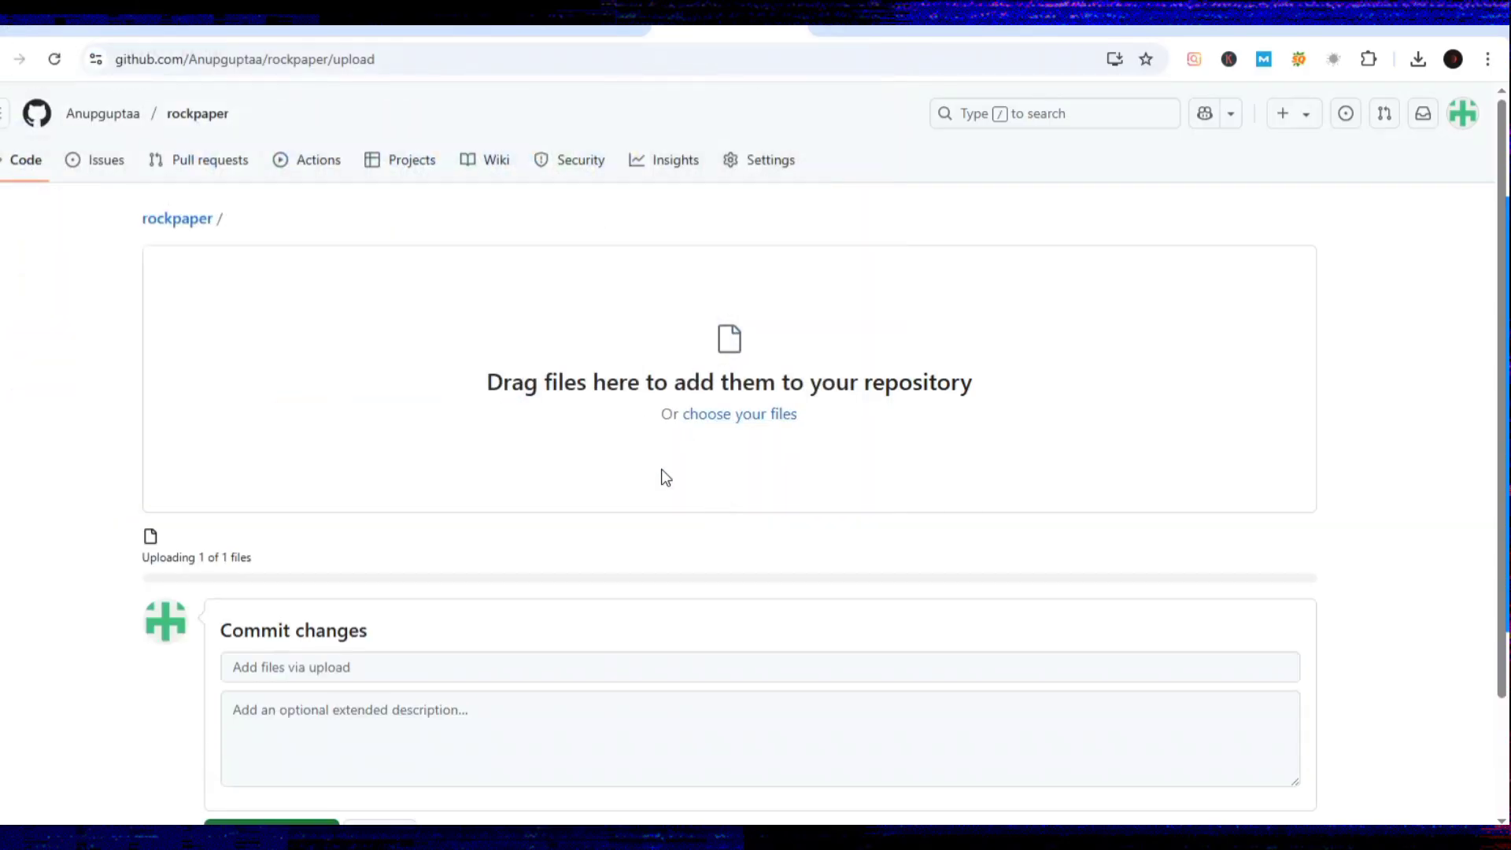
pyautogui.scroll(-2, 102, 447)
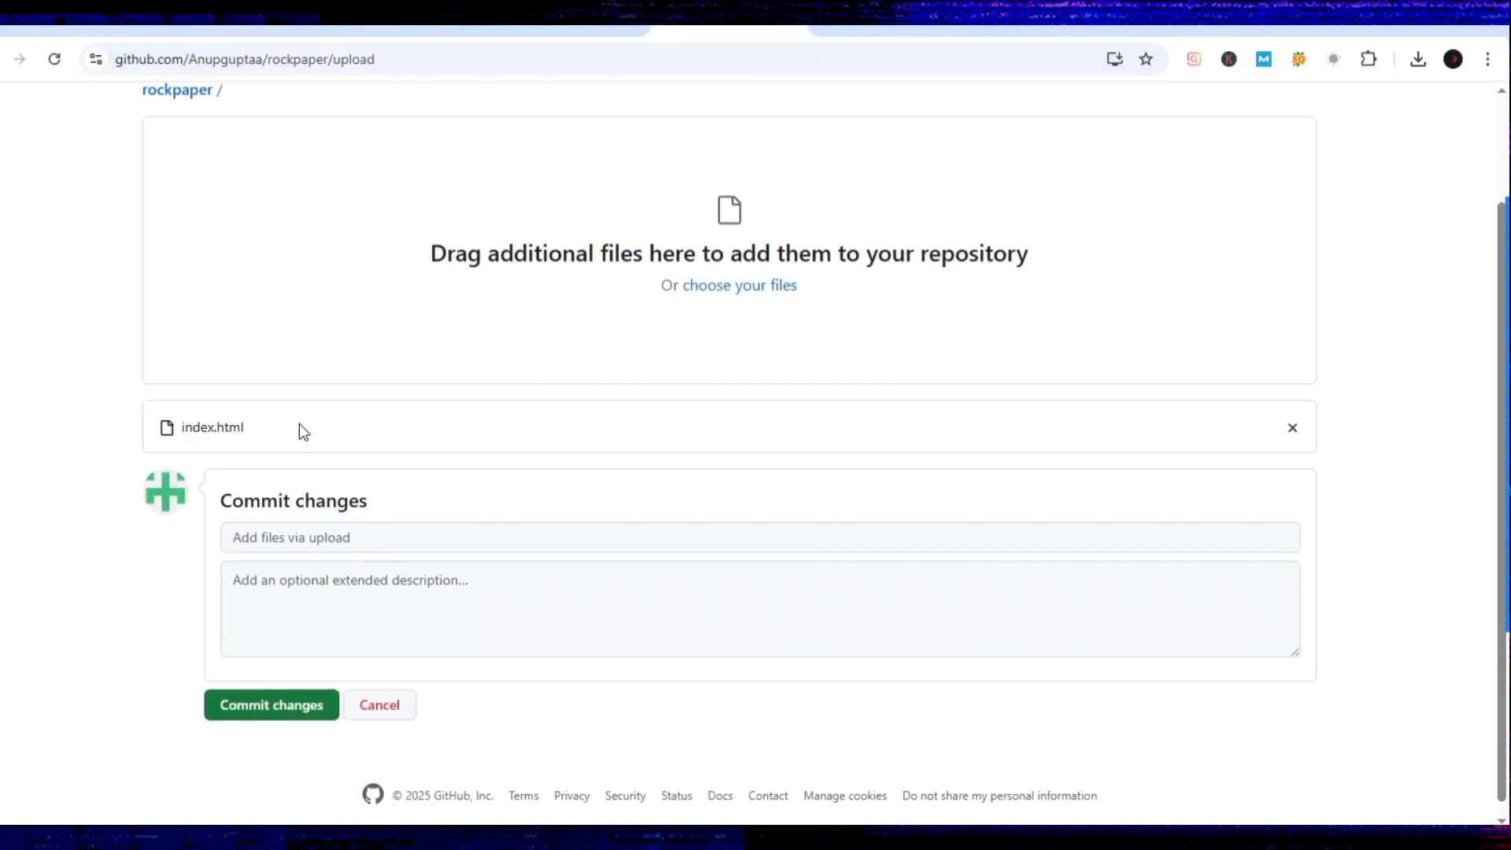
pyautogui.click(266, 707)
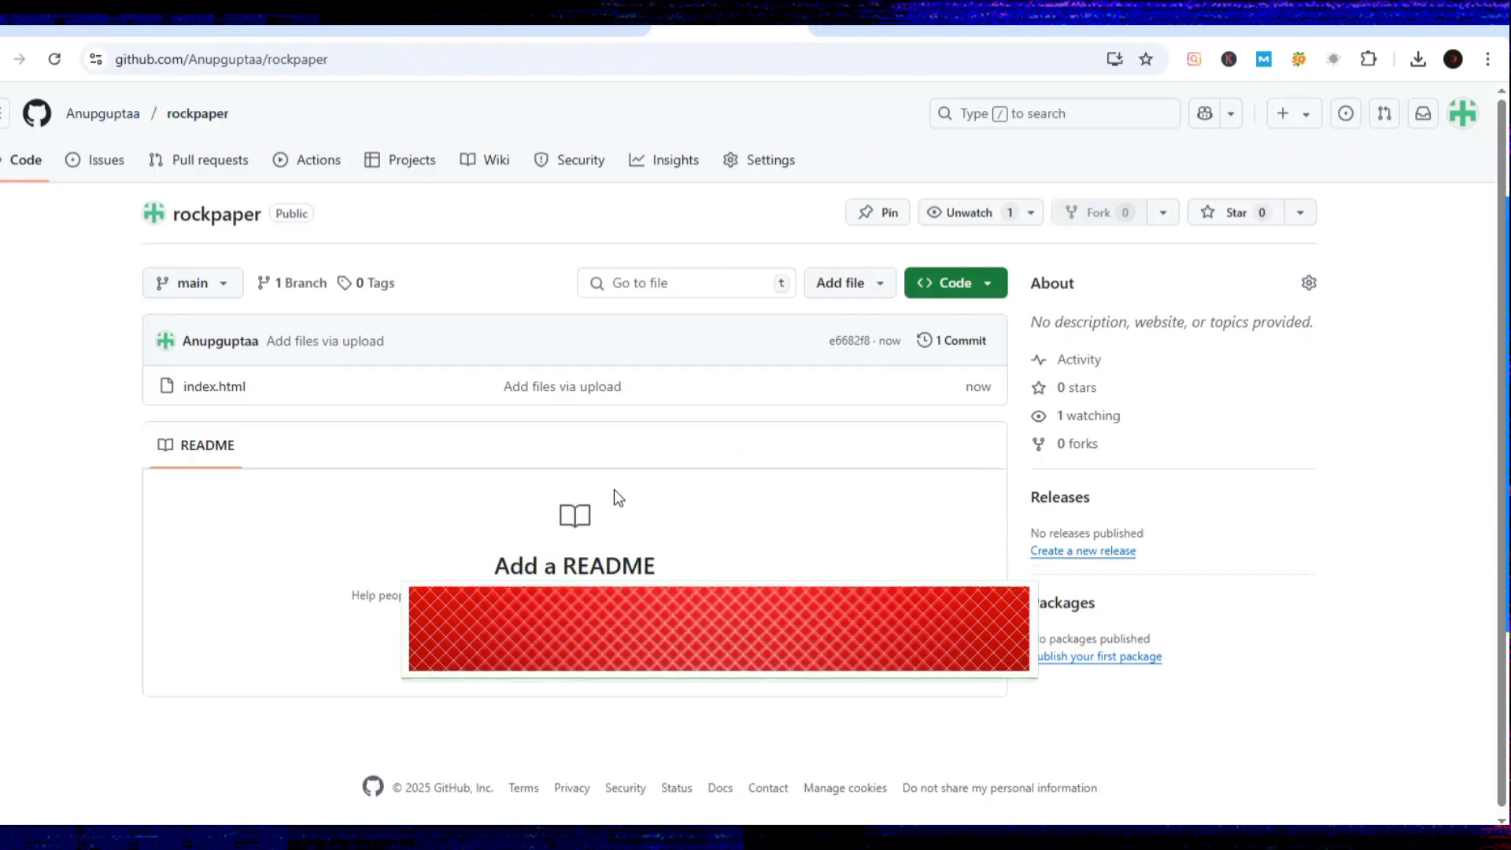
# Switch to Vercel, import the rockpaper GitHub repository as a new project, and deploy it with the default settings.
pyautogui.click(869, 29)
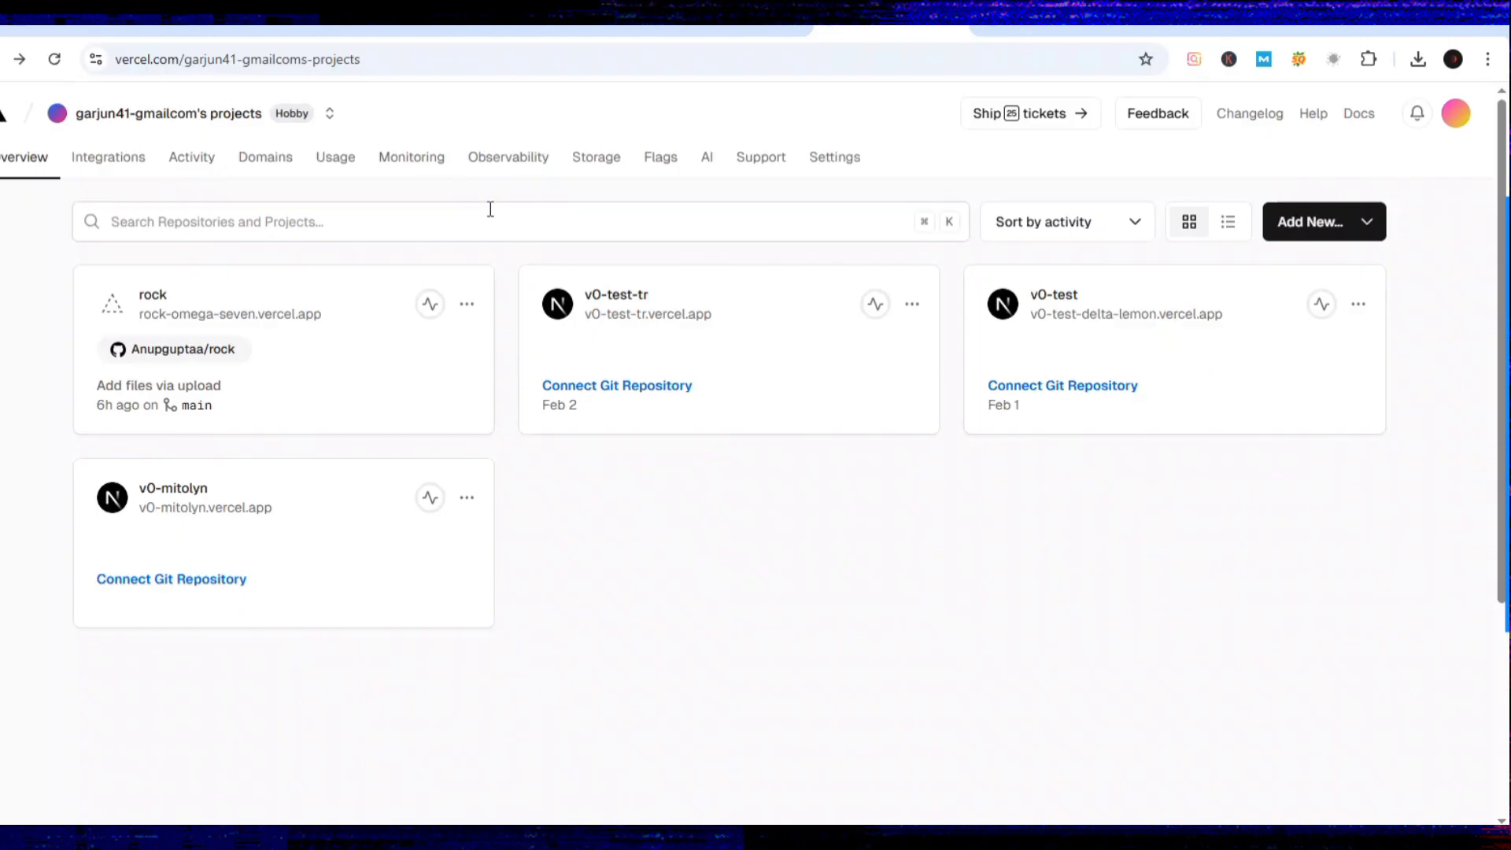
pyautogui.click(734, 28)
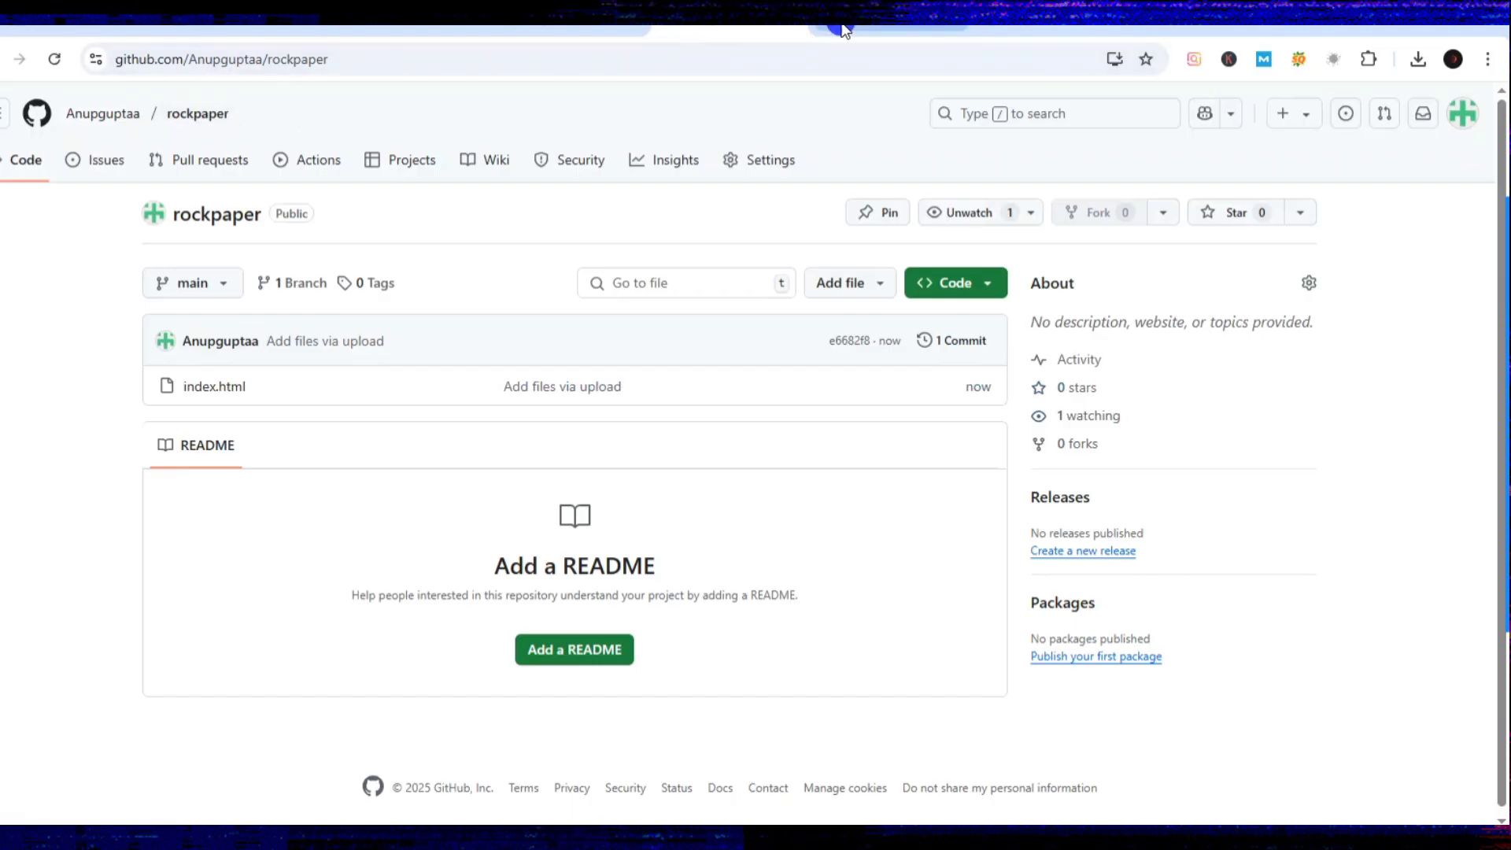
pyautogui.click(843, 30)
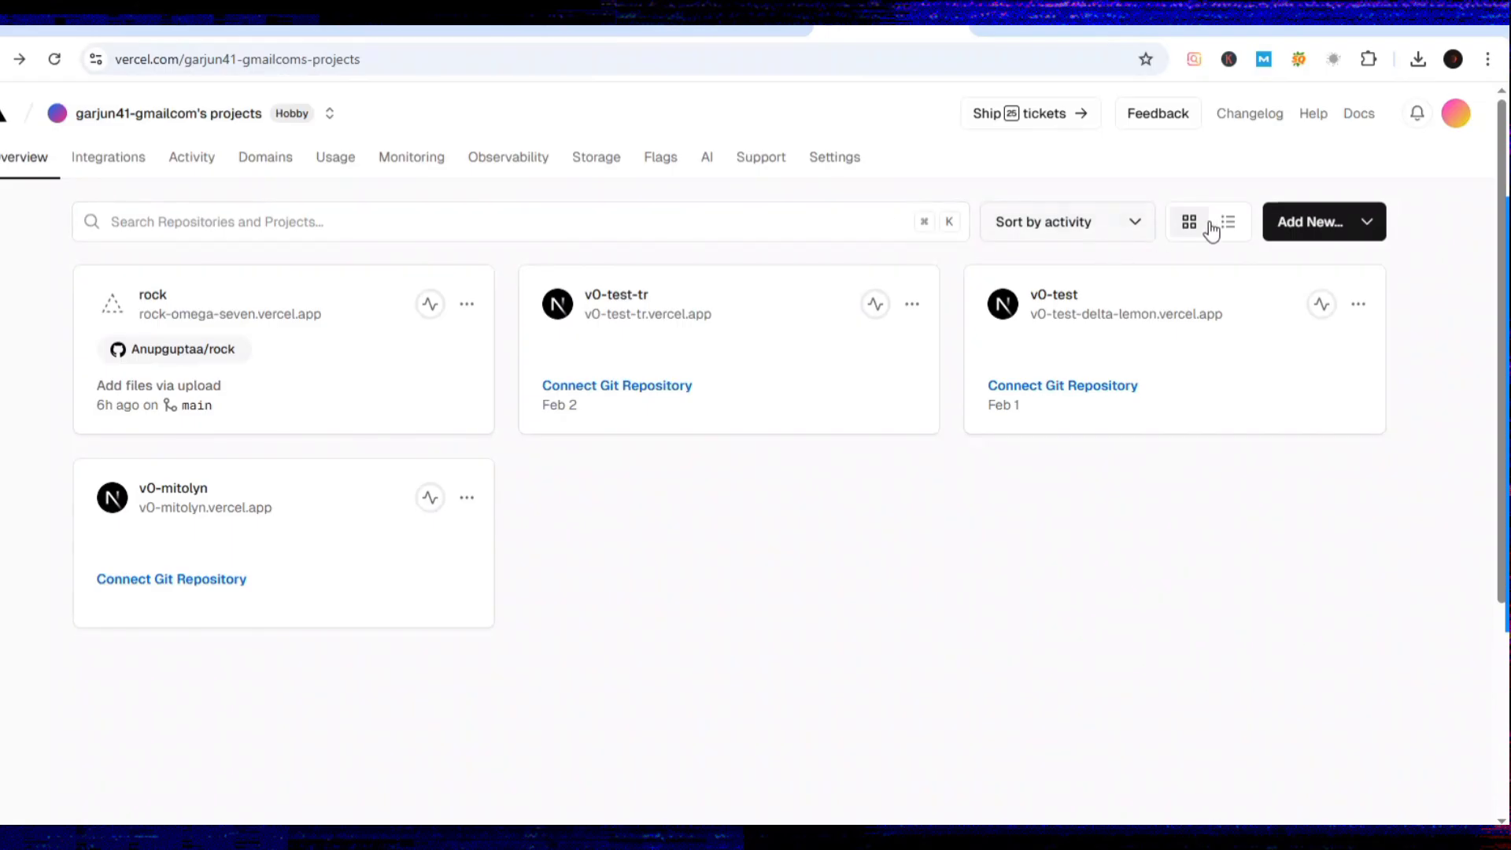
pyautogui.click(1329, 230)
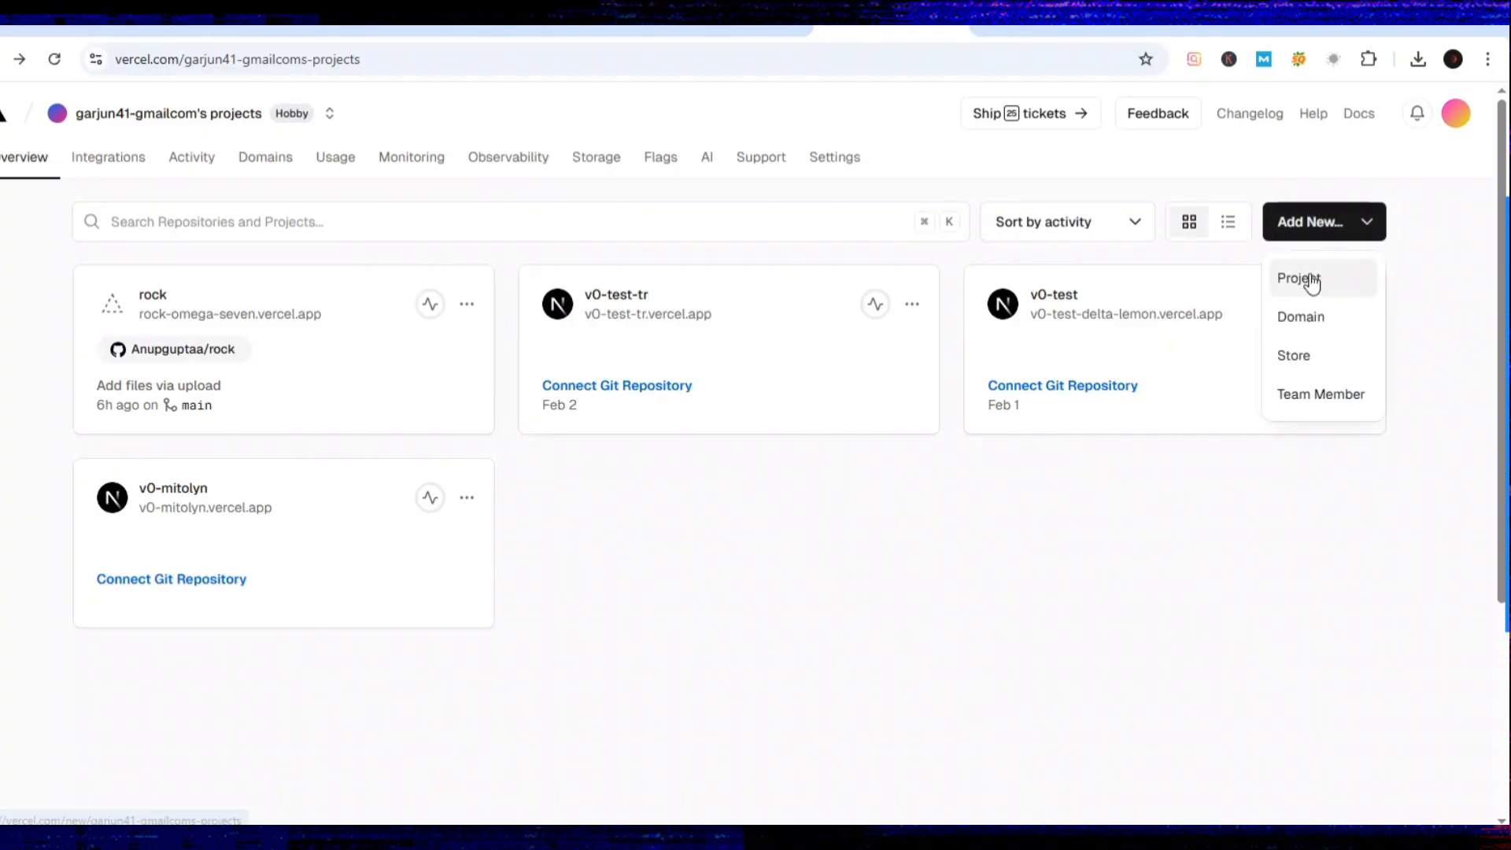
pyautogui.click(1303, 273)
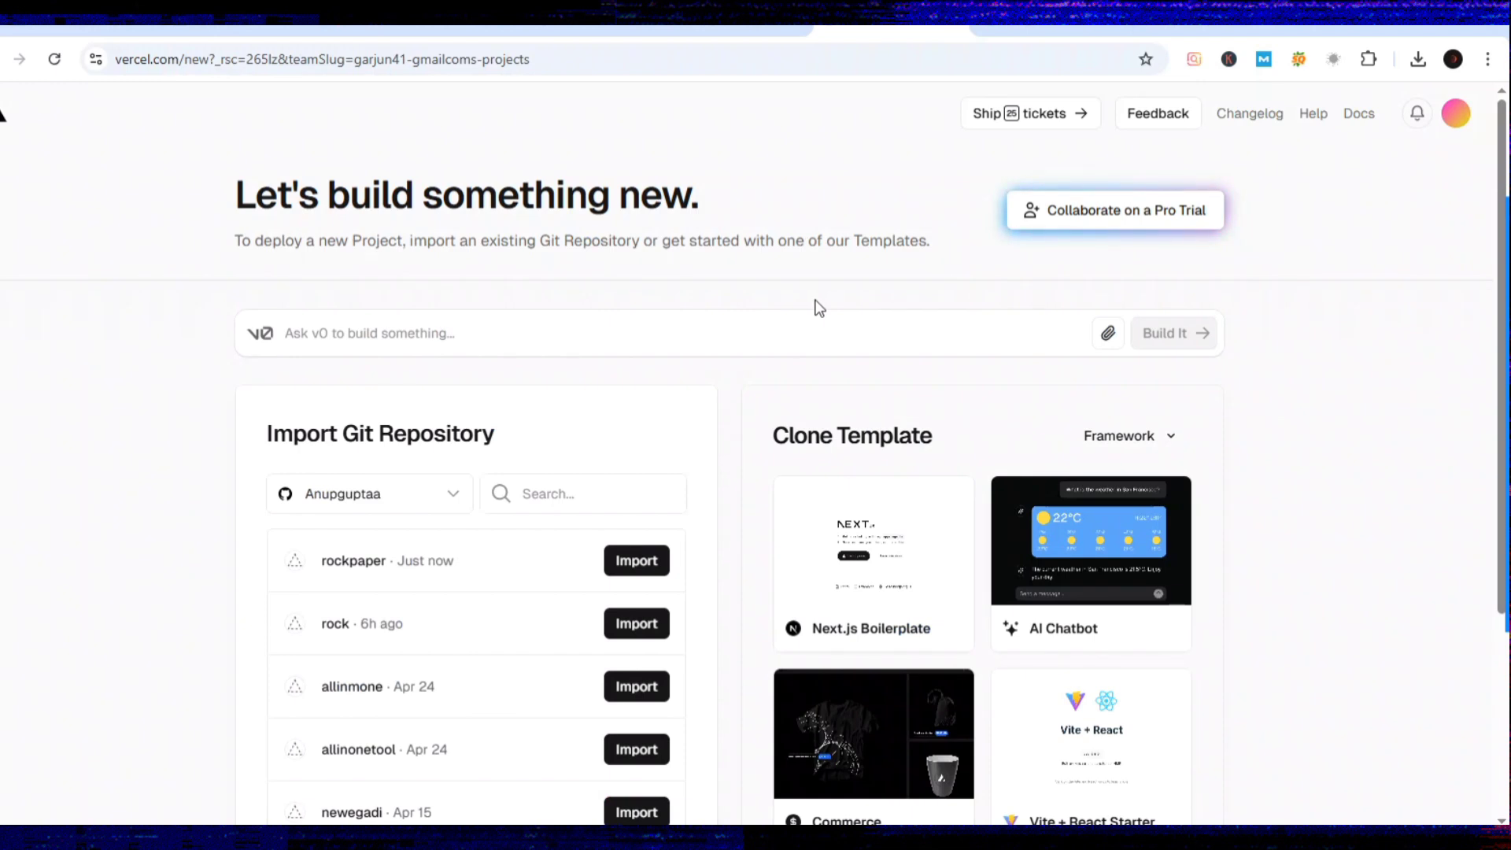
pyautogui.scroll(-2, 801, 387)
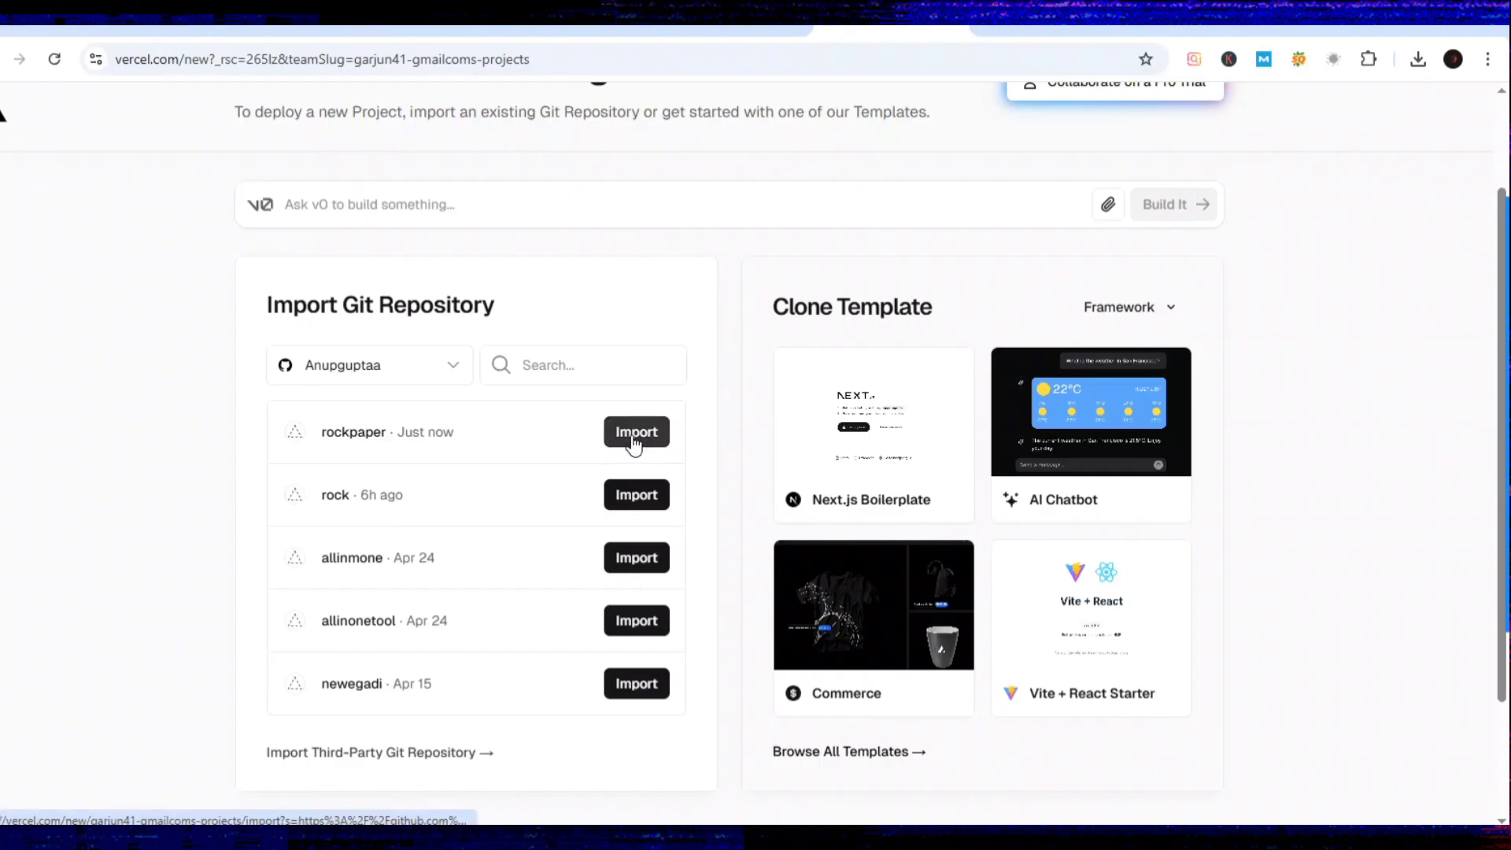
pyautogui.click(632, 439)
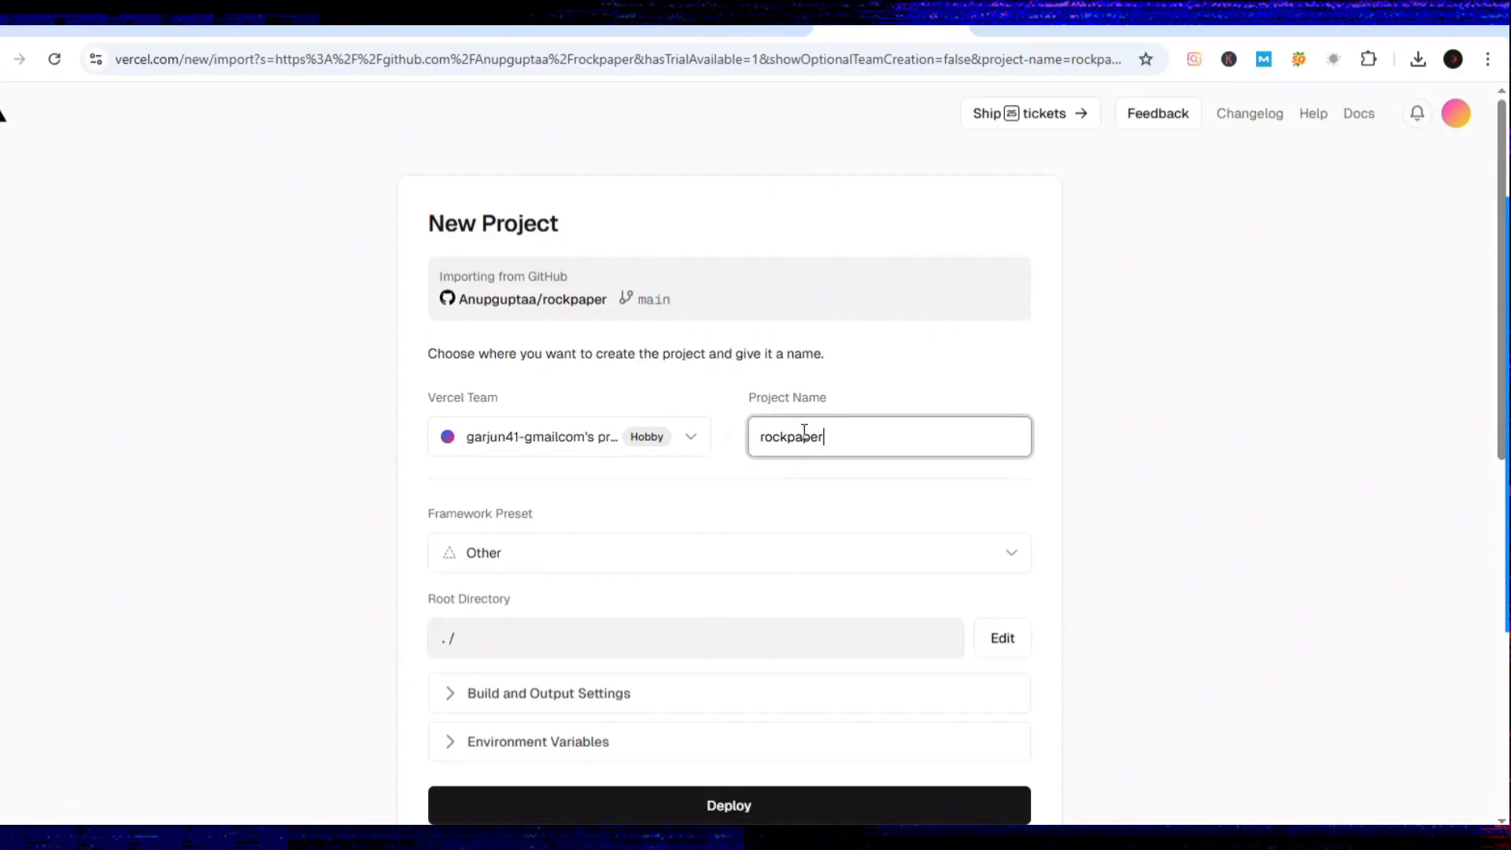
pyautogui.scroll(-3, 804, 431)
pyautogui.click(722, 558)
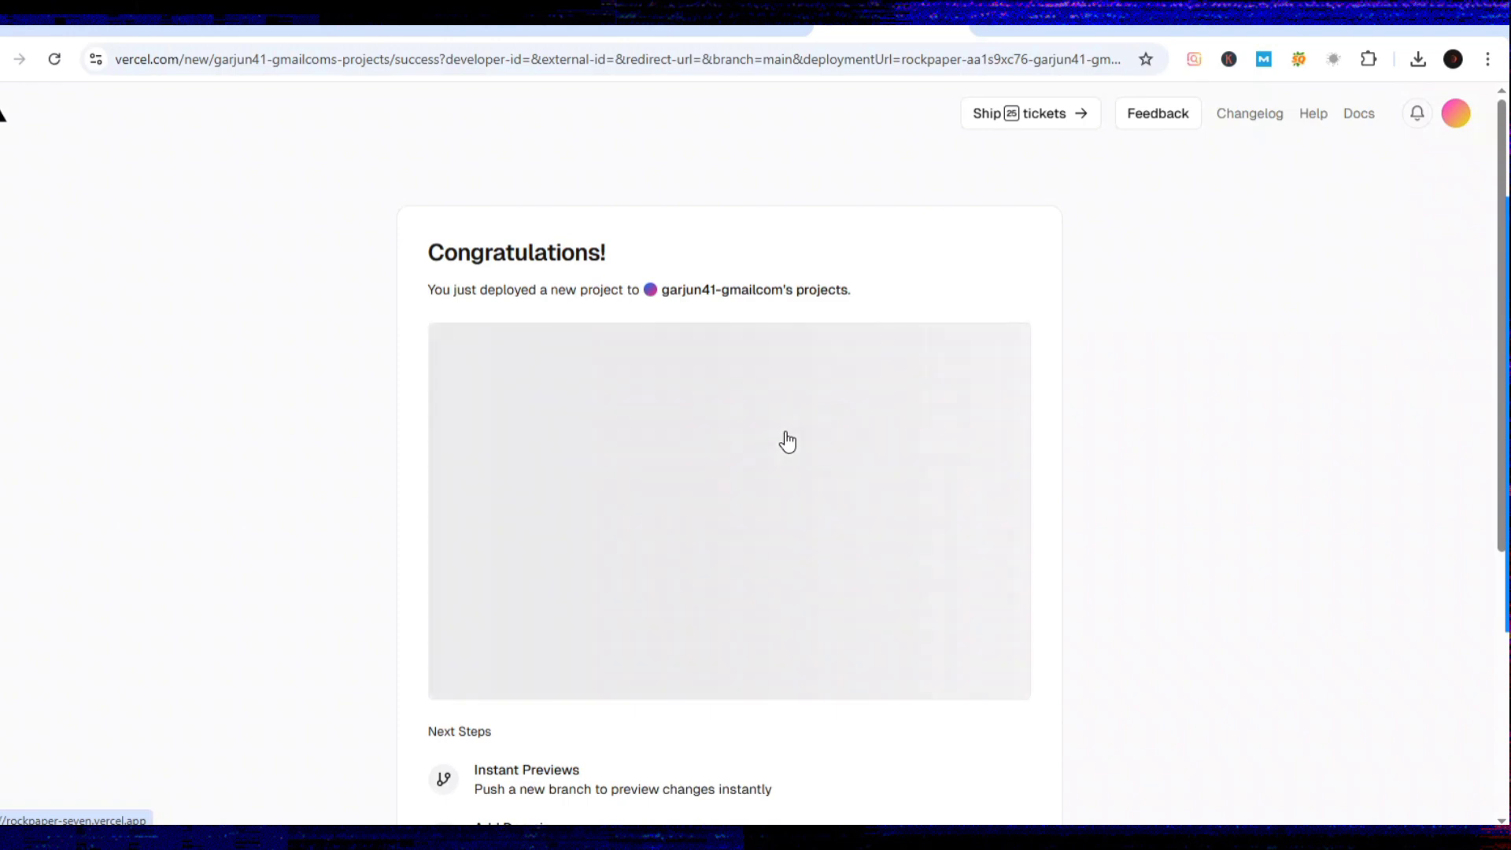
# Continue to the deployed project's dashboard, open its rockpaper-seven.vercel.app domain and start the live game.
pyautogui.scroll(-5, 635, 378)
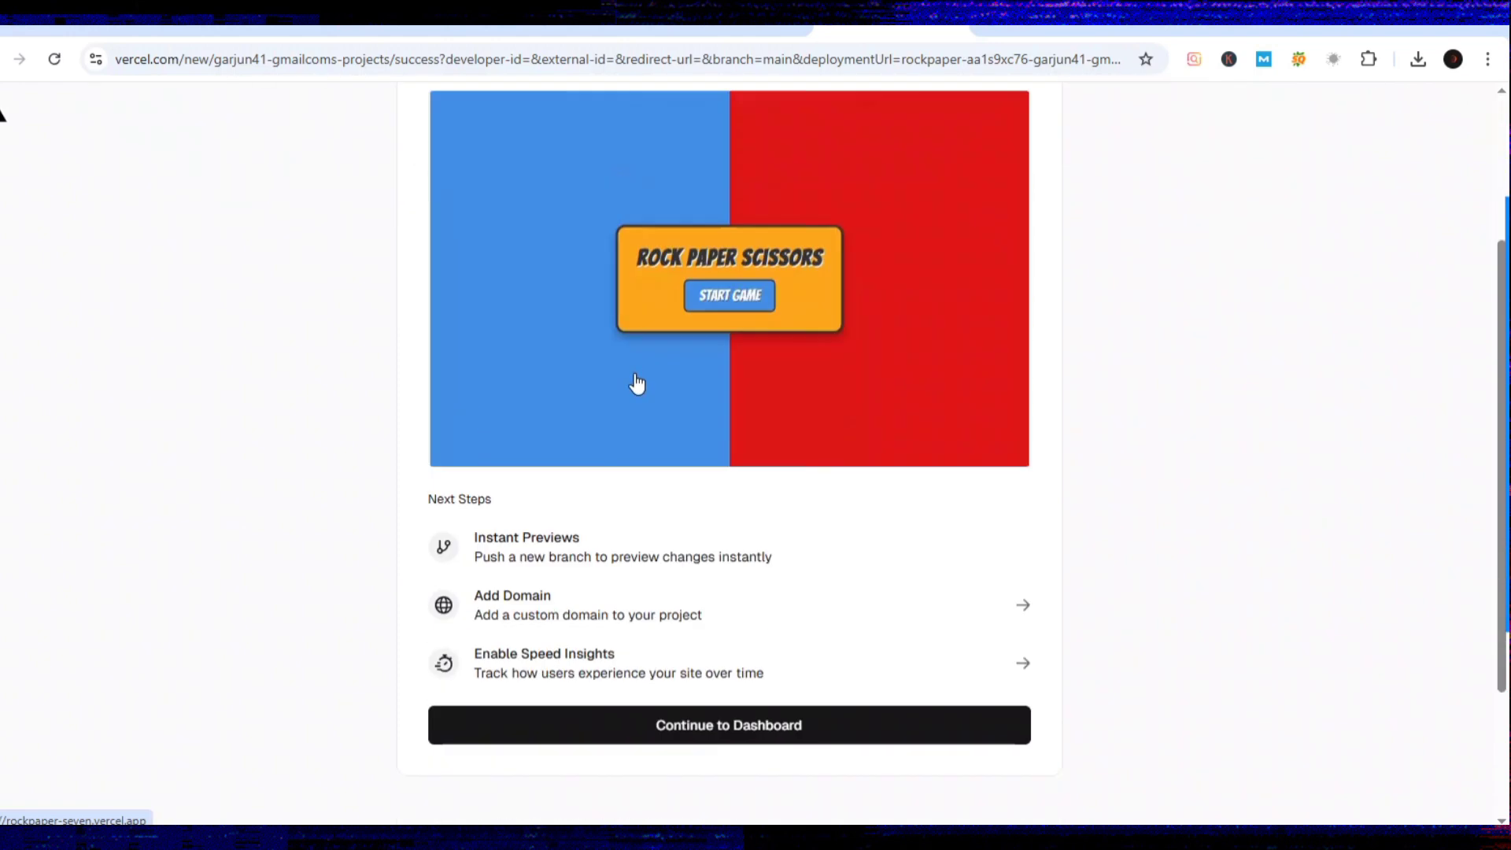
pyautogui.scroll(3, 635, 373)
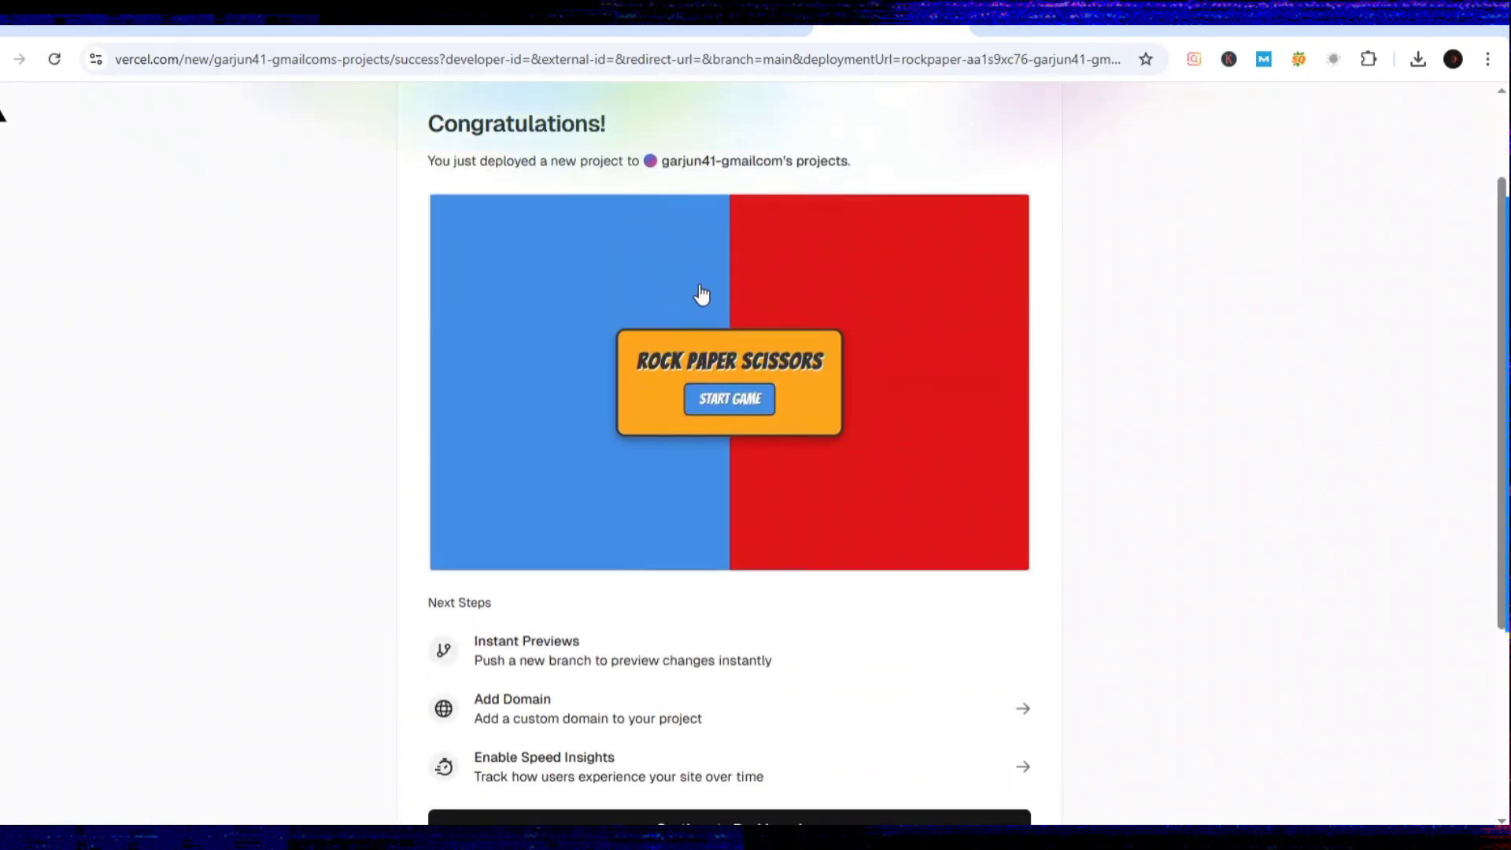
pyautogui.scroll(-3, 701, 297)
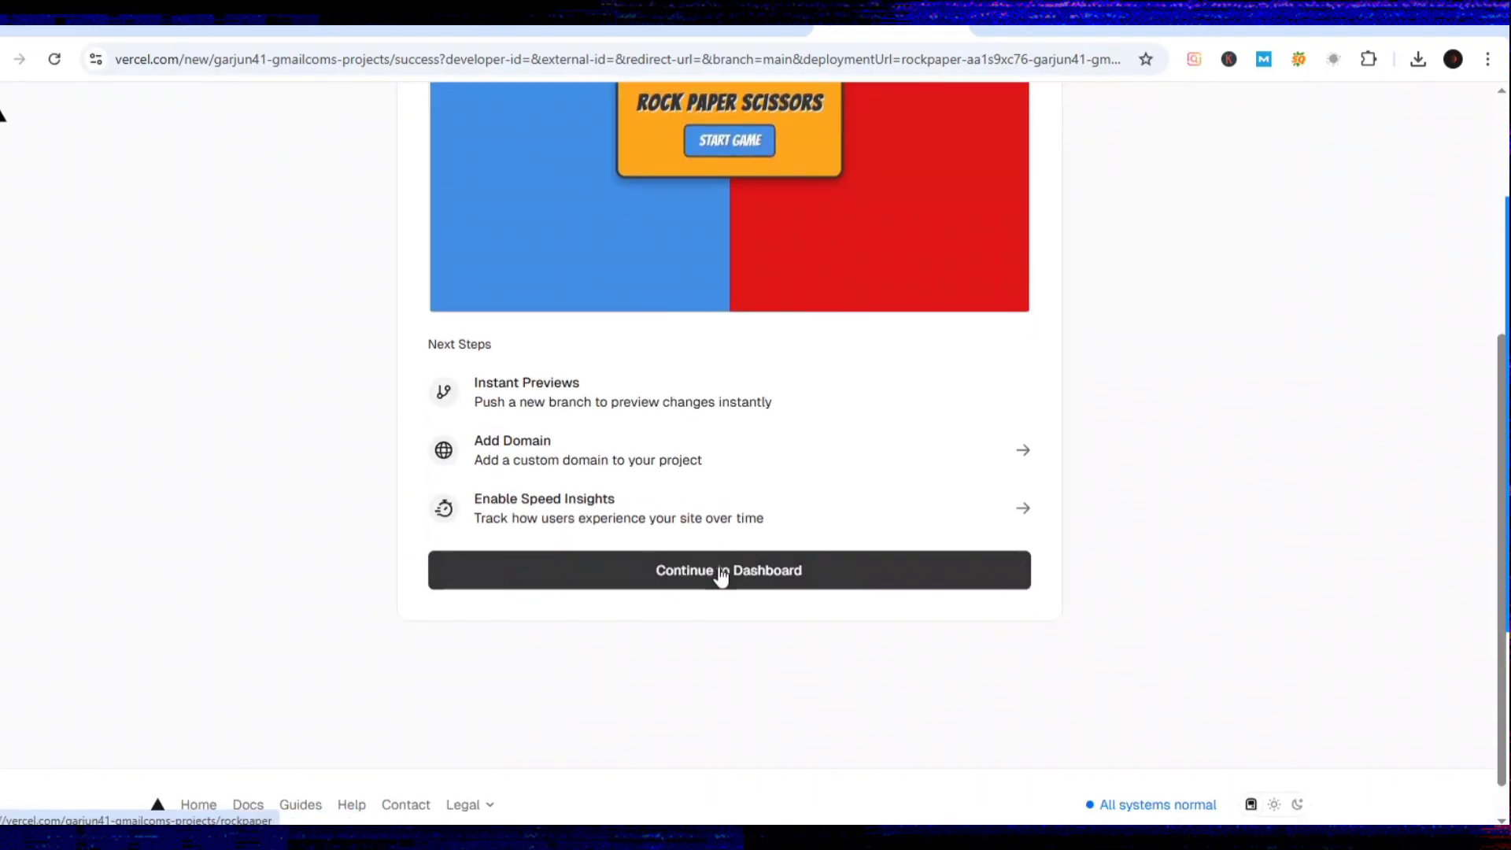
pyautogui.click(721, 577)
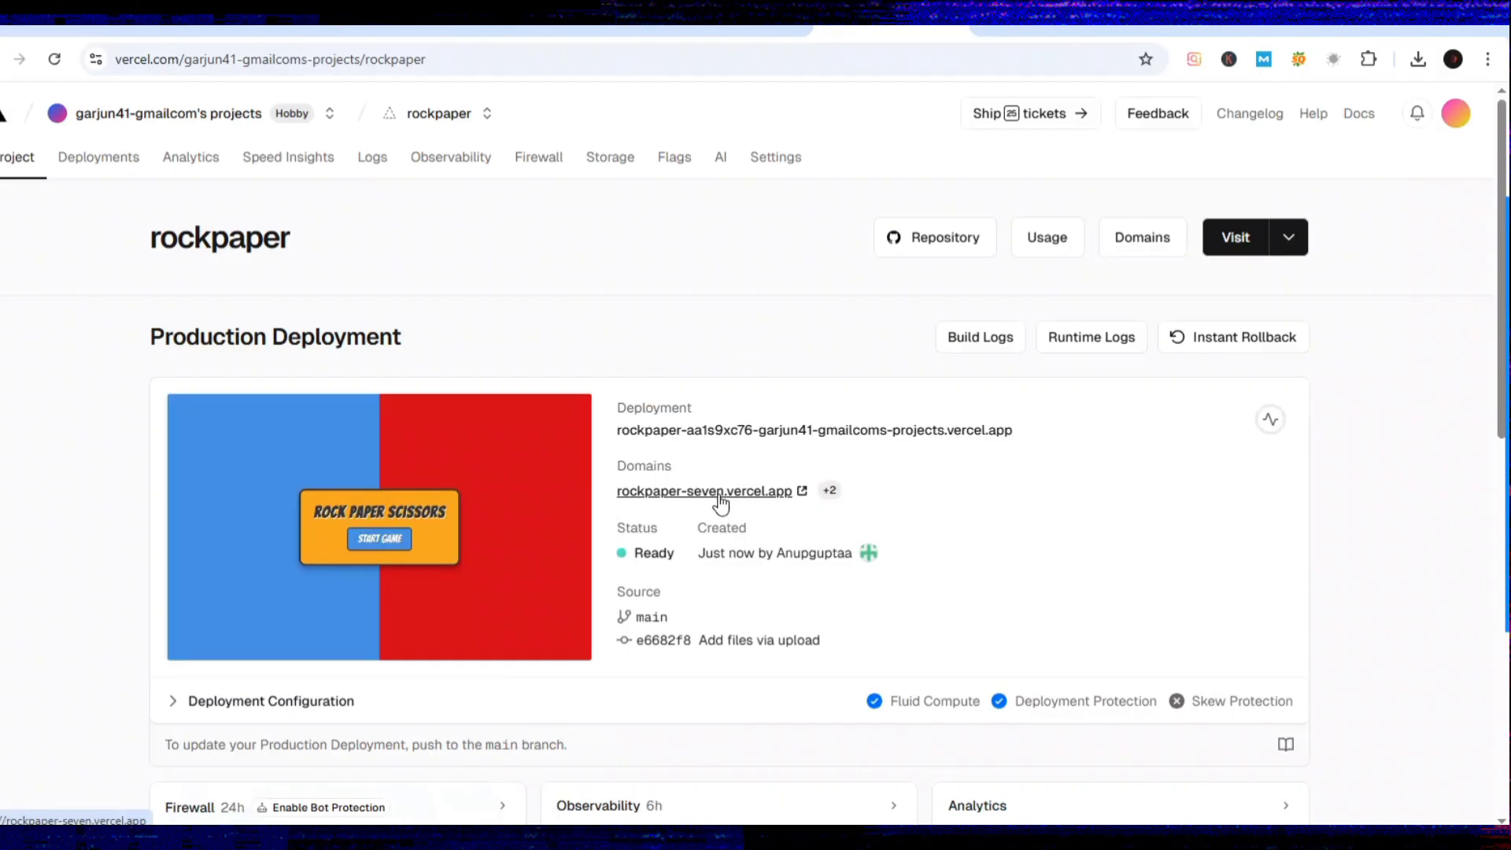
pyautogui.click(758, 491)
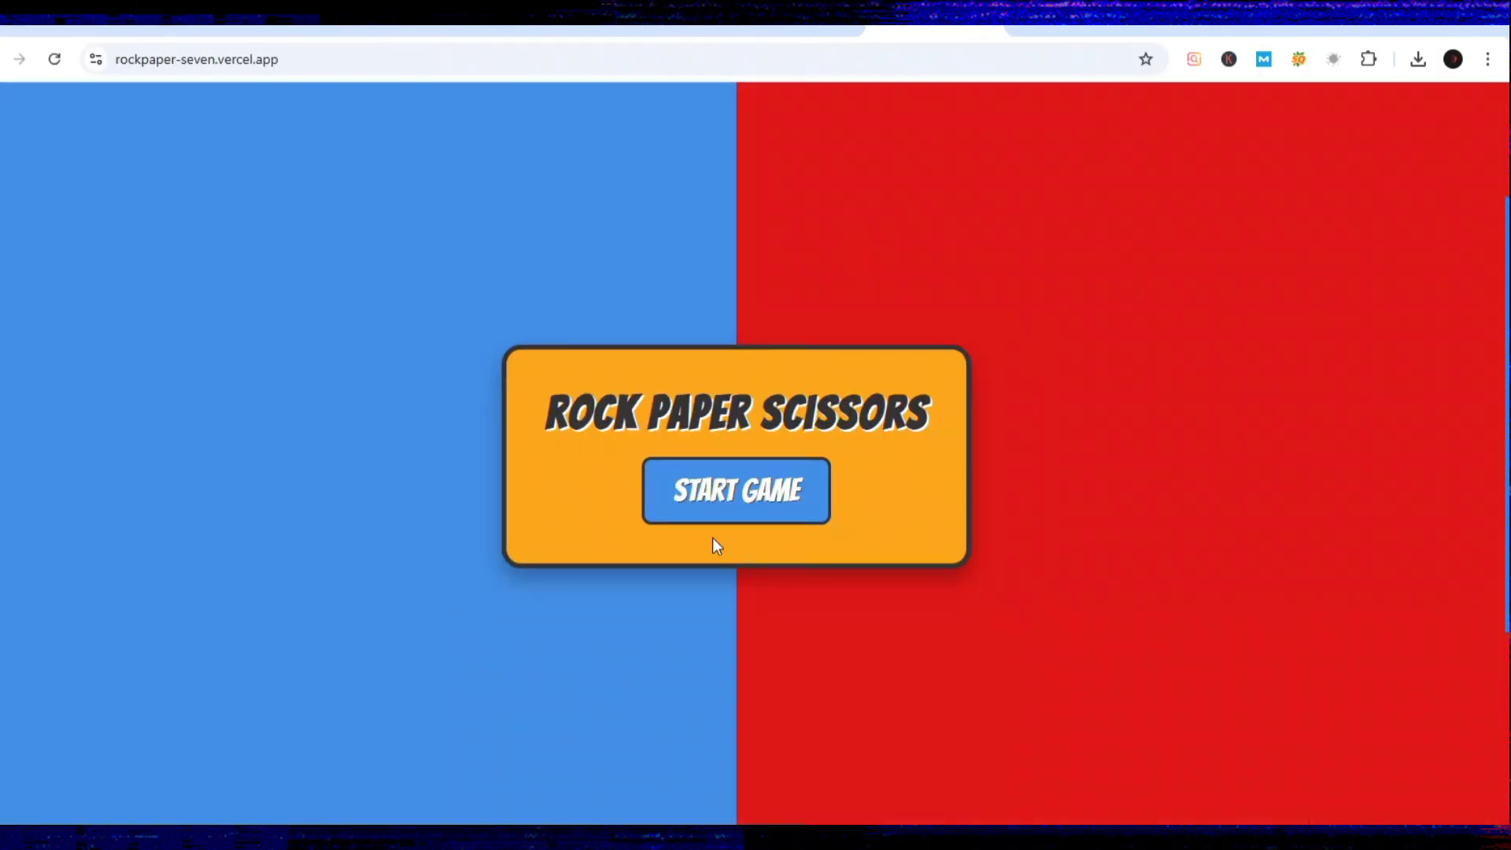
pyautogui.click(744, 482)
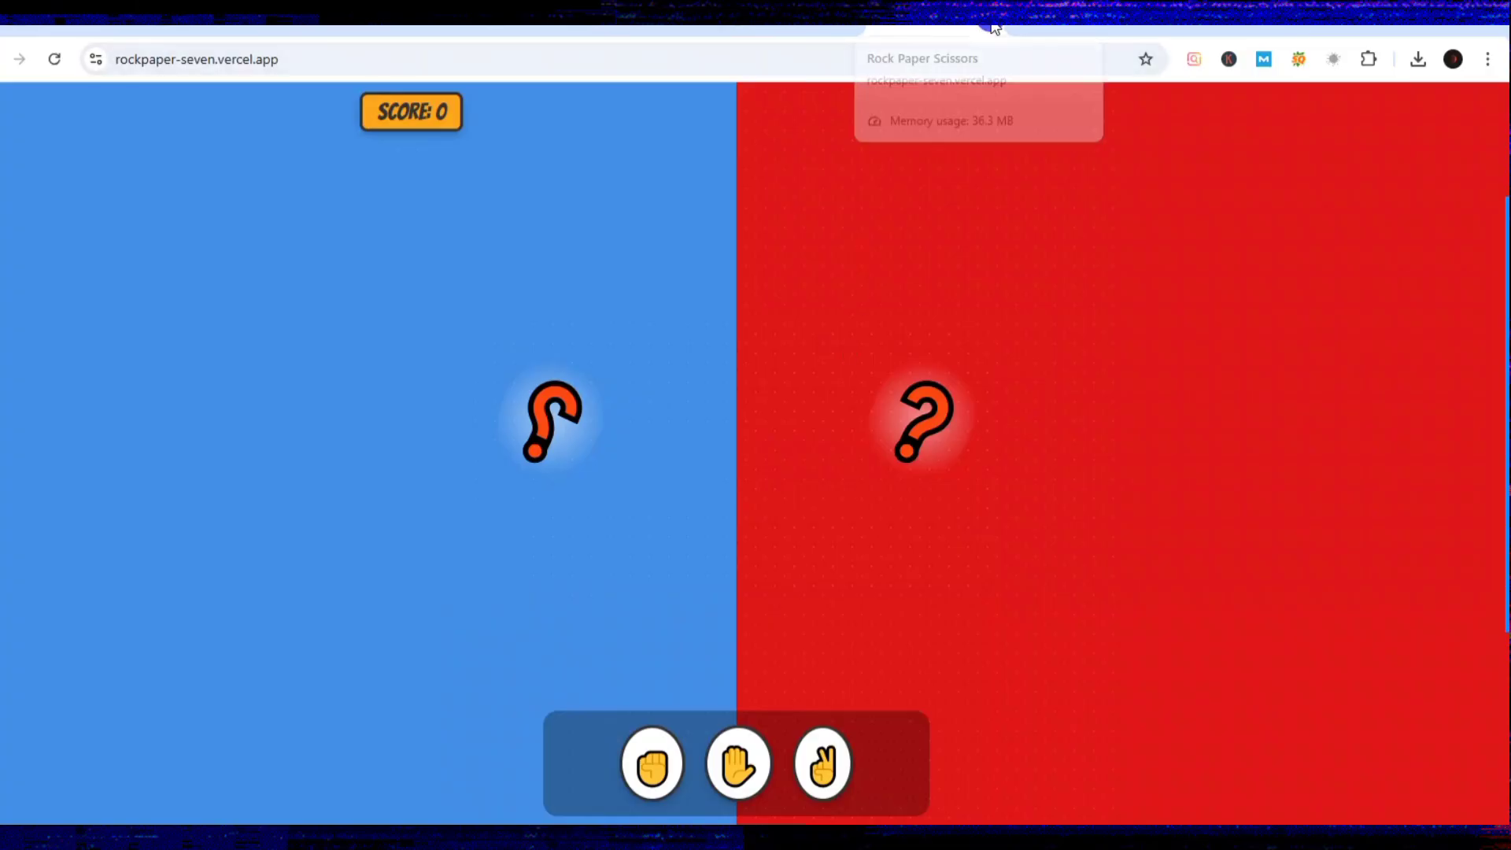
# Return to the Vercel project dashboard and copy the link address of the rockpaper-seven.vercel.app domain.
pyautogui.click(803, 33)
pyautogui.rightClick(687, 483)
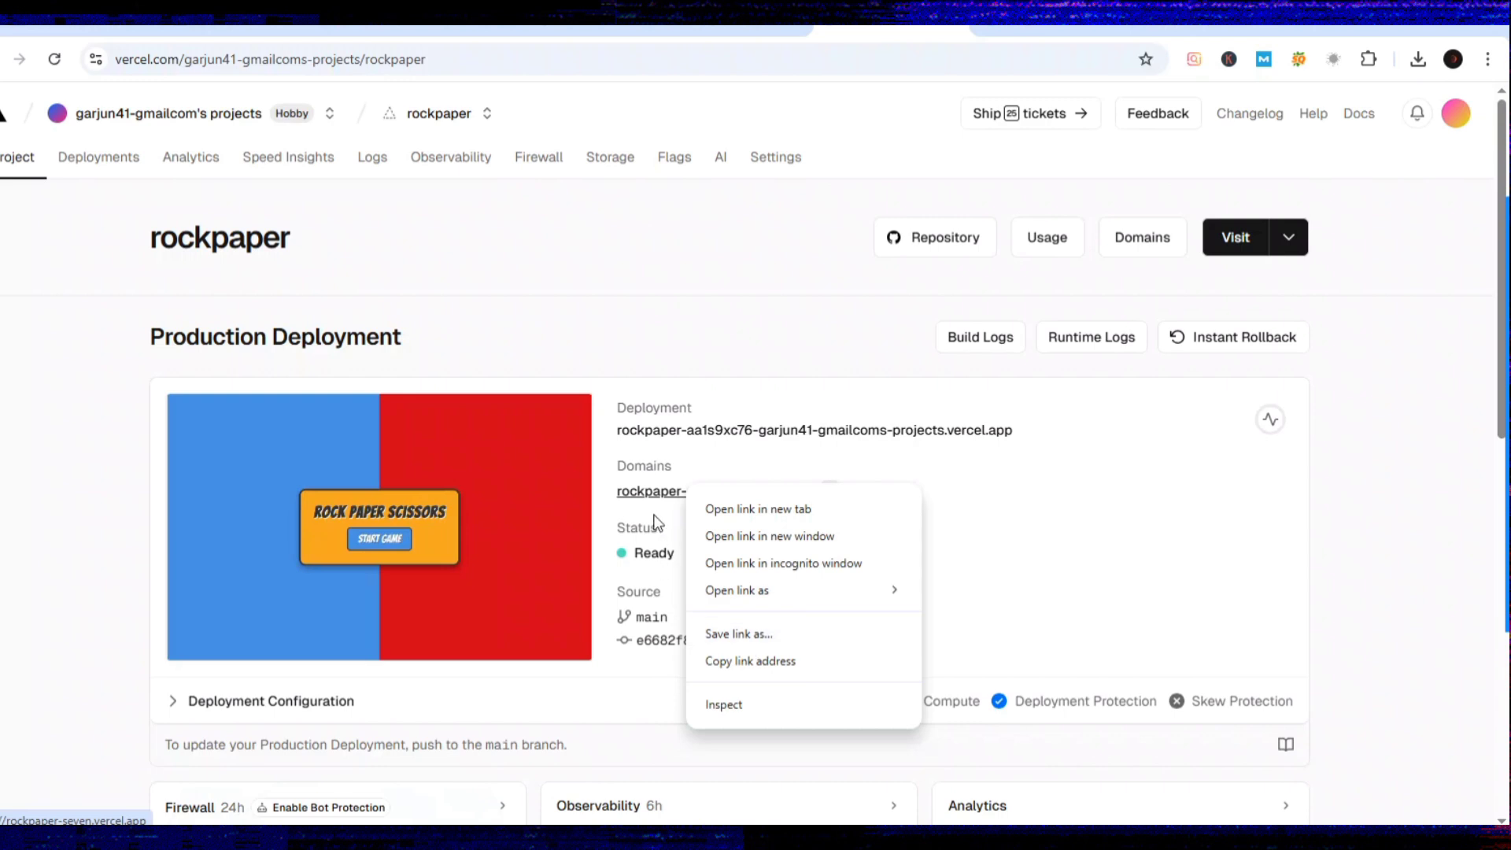
pyautogui.click(745, 660)
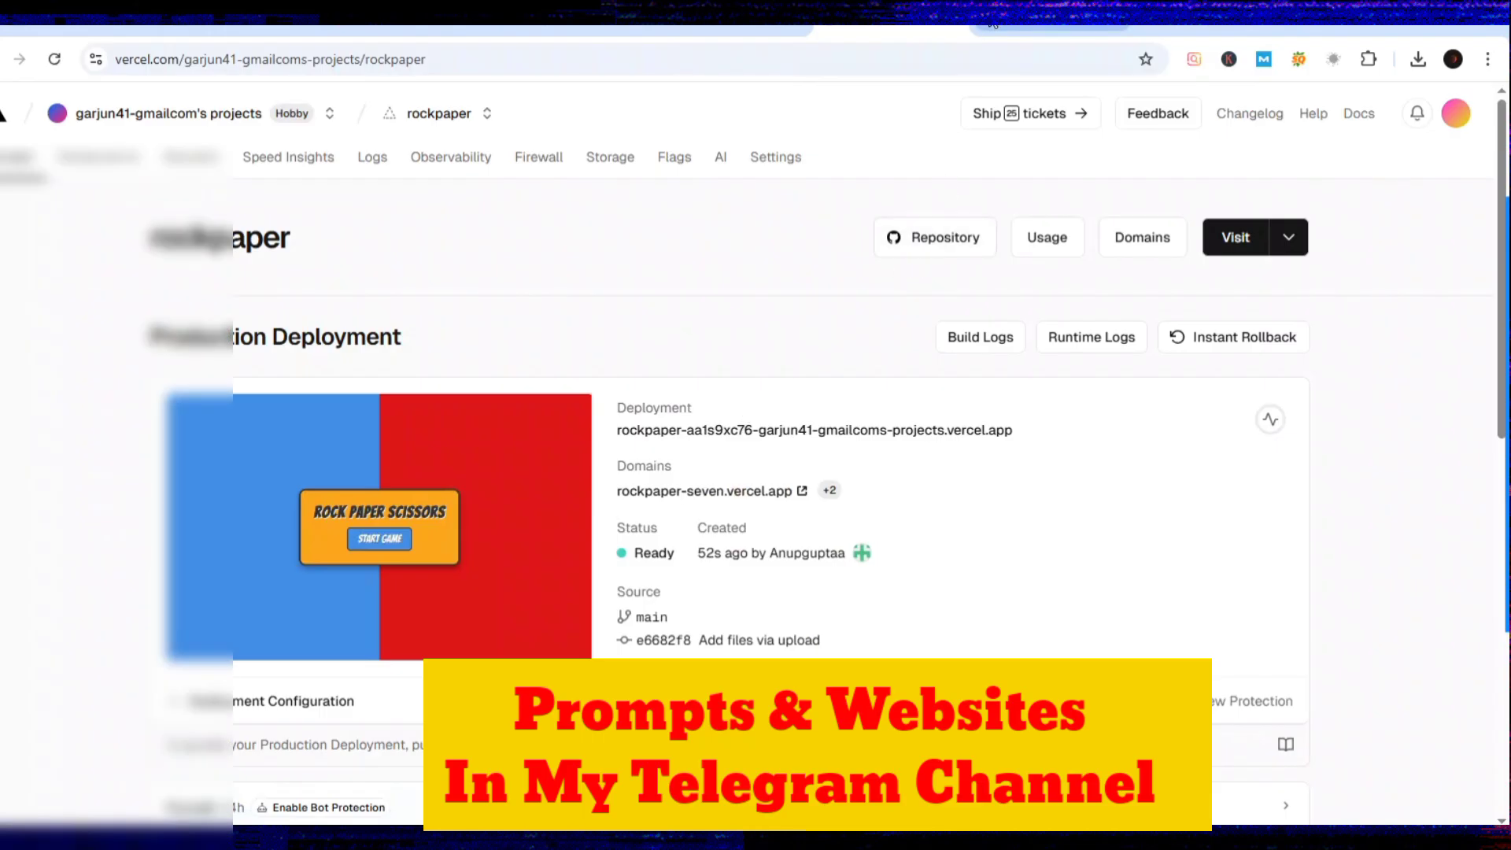
# Switch to Telegram Web, search for "bot", open the BotFather chat and send it the message "start/".
pyautogui.click(1023, 30)
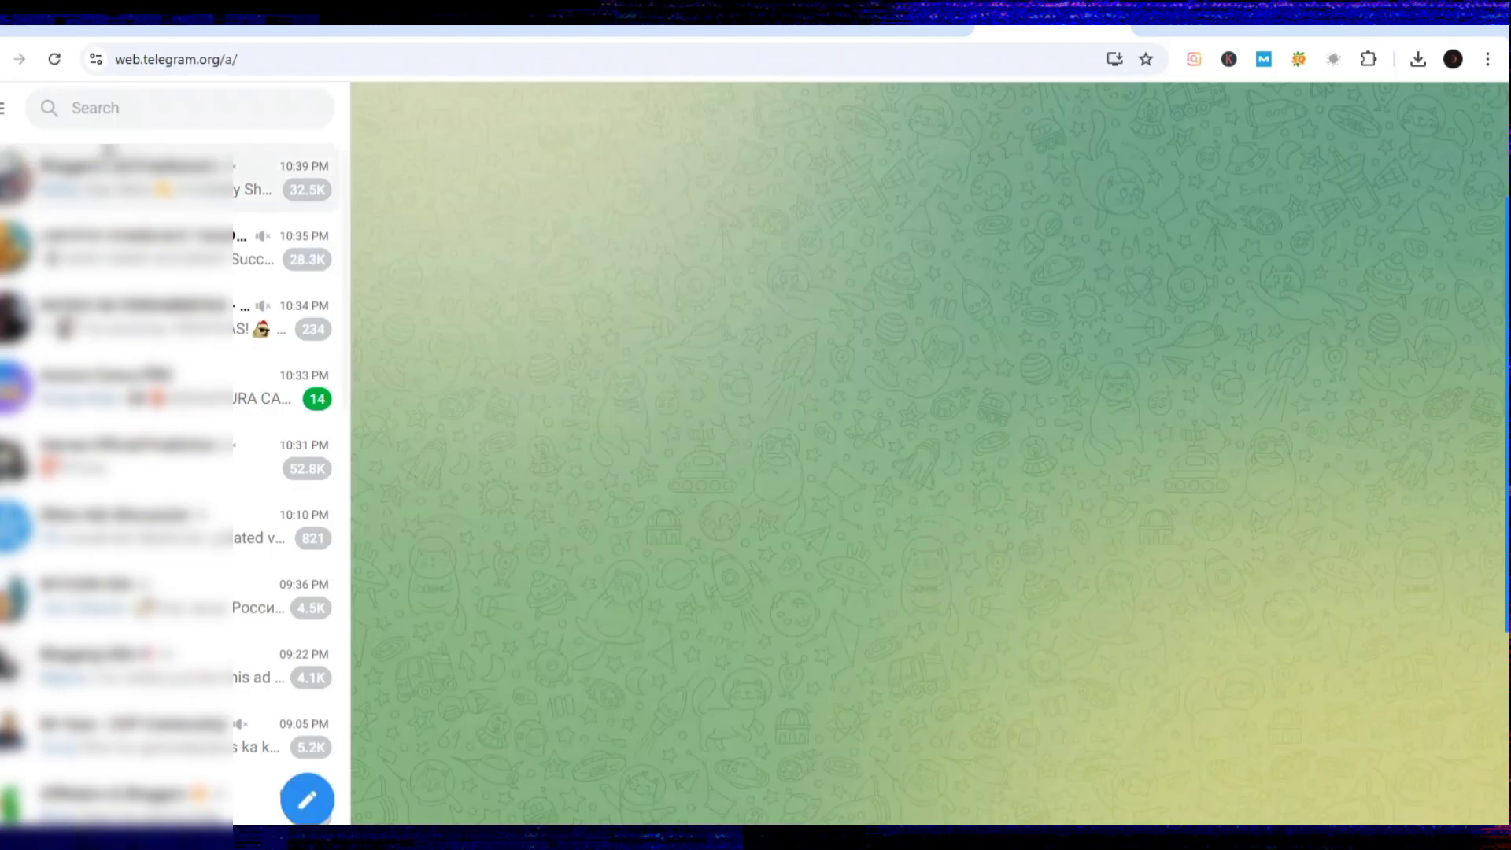
pyautogui.click(142, 118)
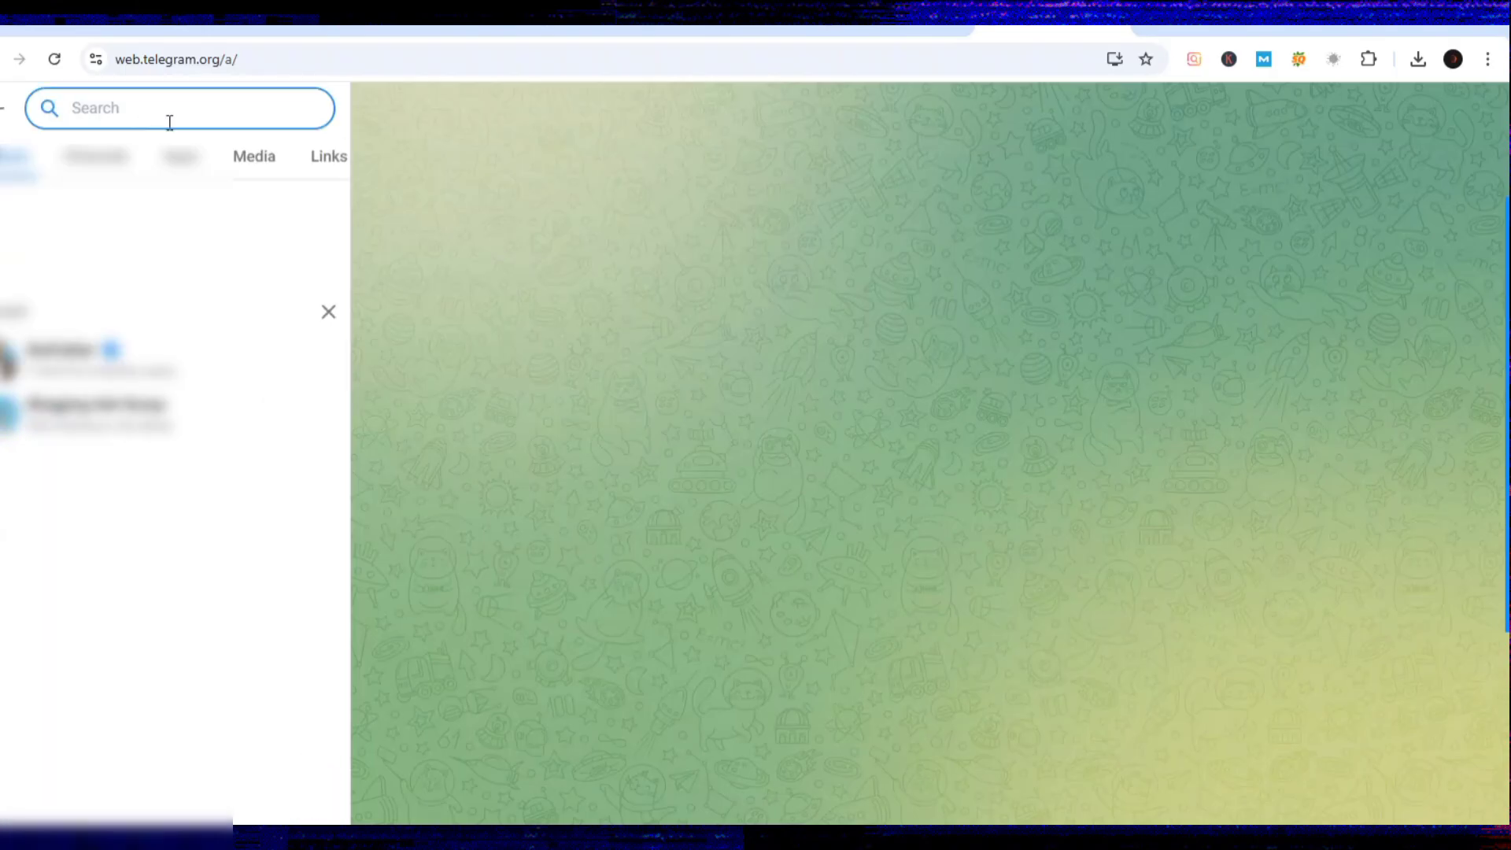
pyautogui.write('bot')
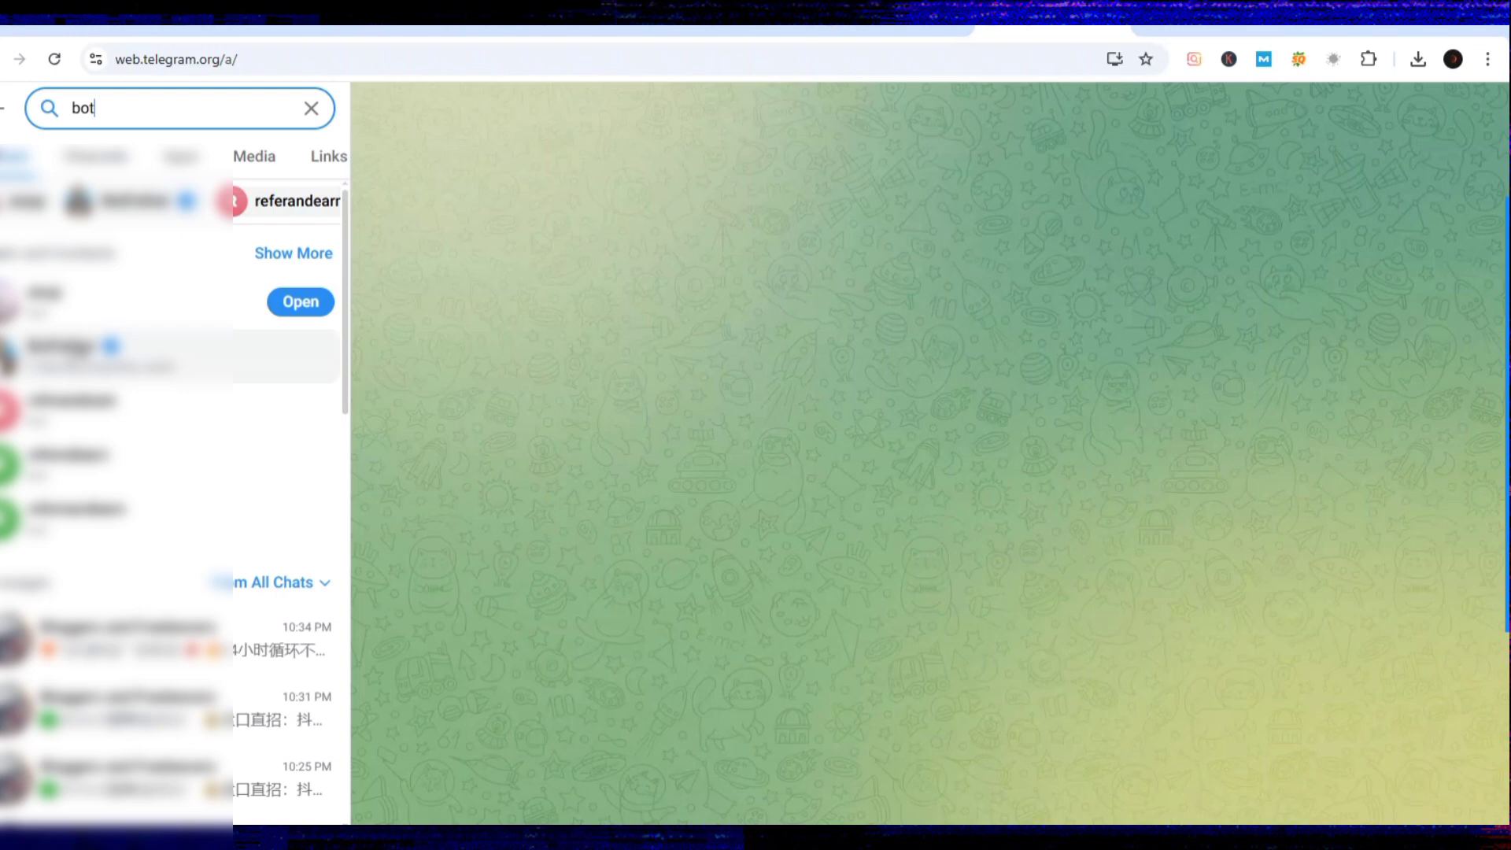
pyautogui.click(118, 355)
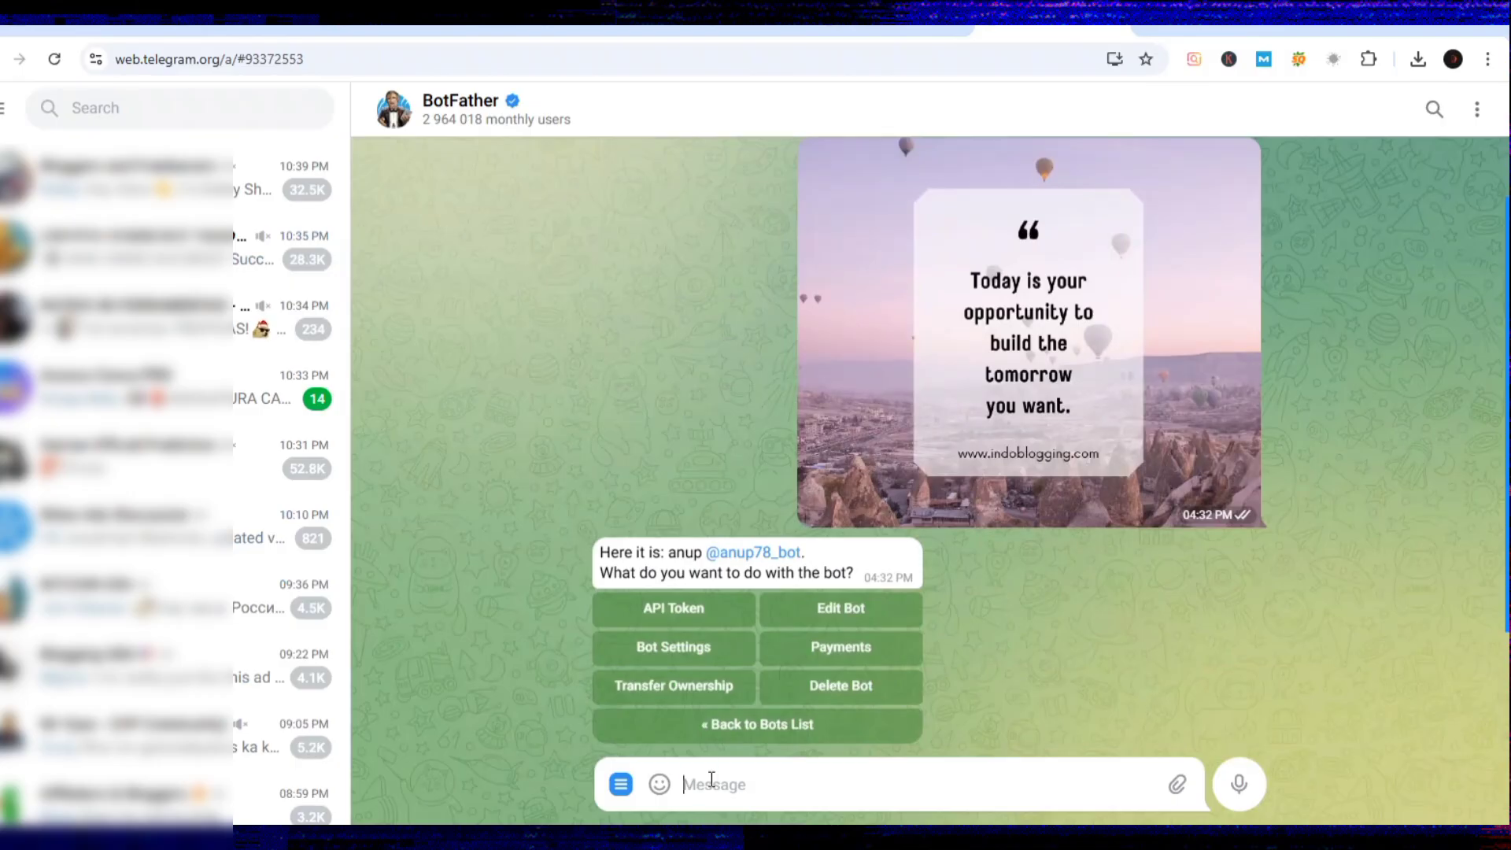
pyautogui.write('start/')
pyautogui.press('Return')
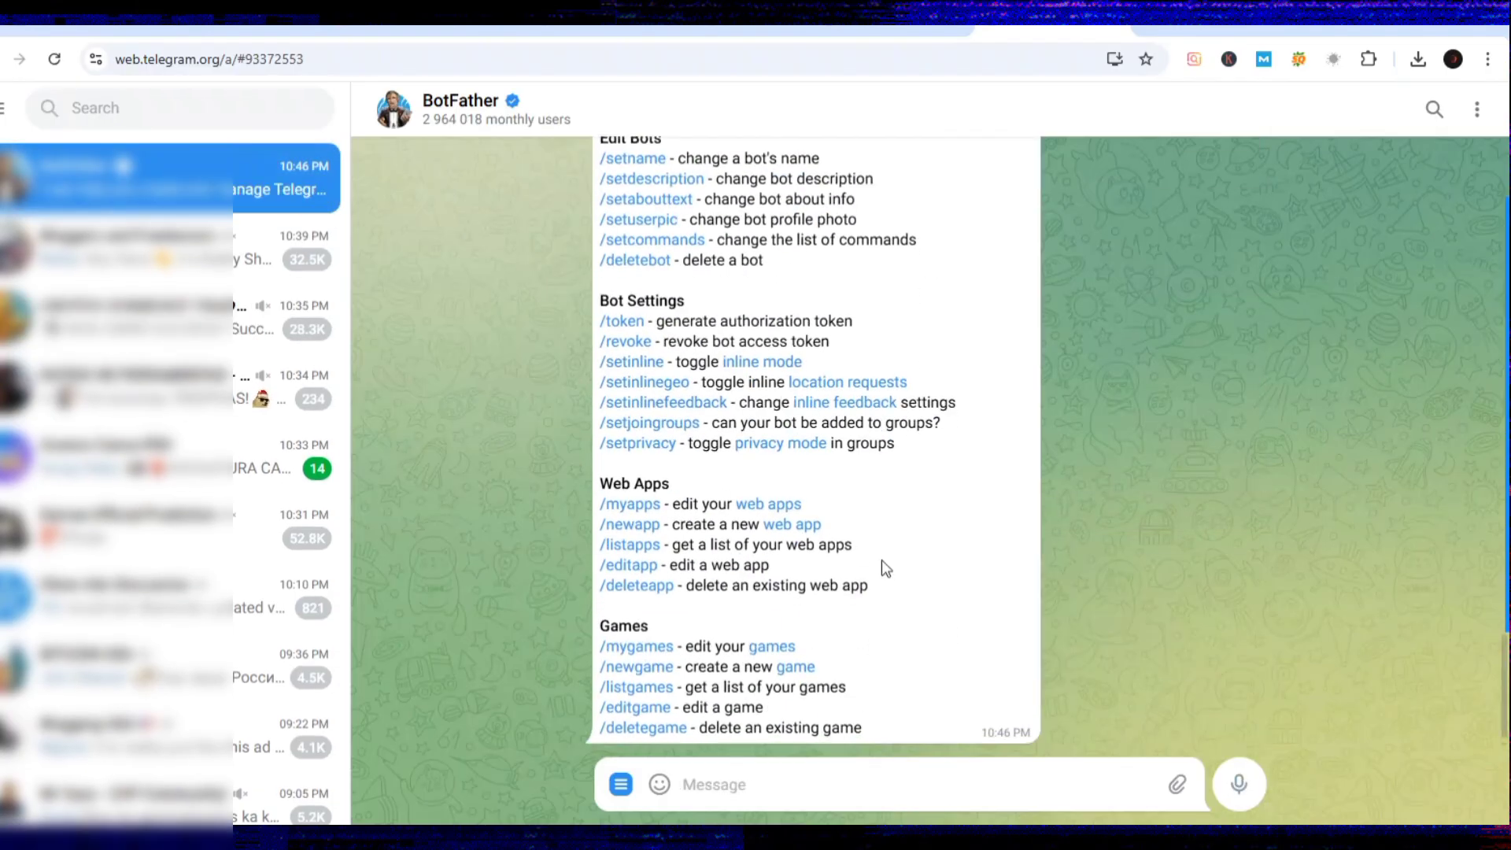
# Request a new bot with BotFather's /newbot command and name it "Rock Paper Scissor".
pyautogui.scroll(3, 889, 562)
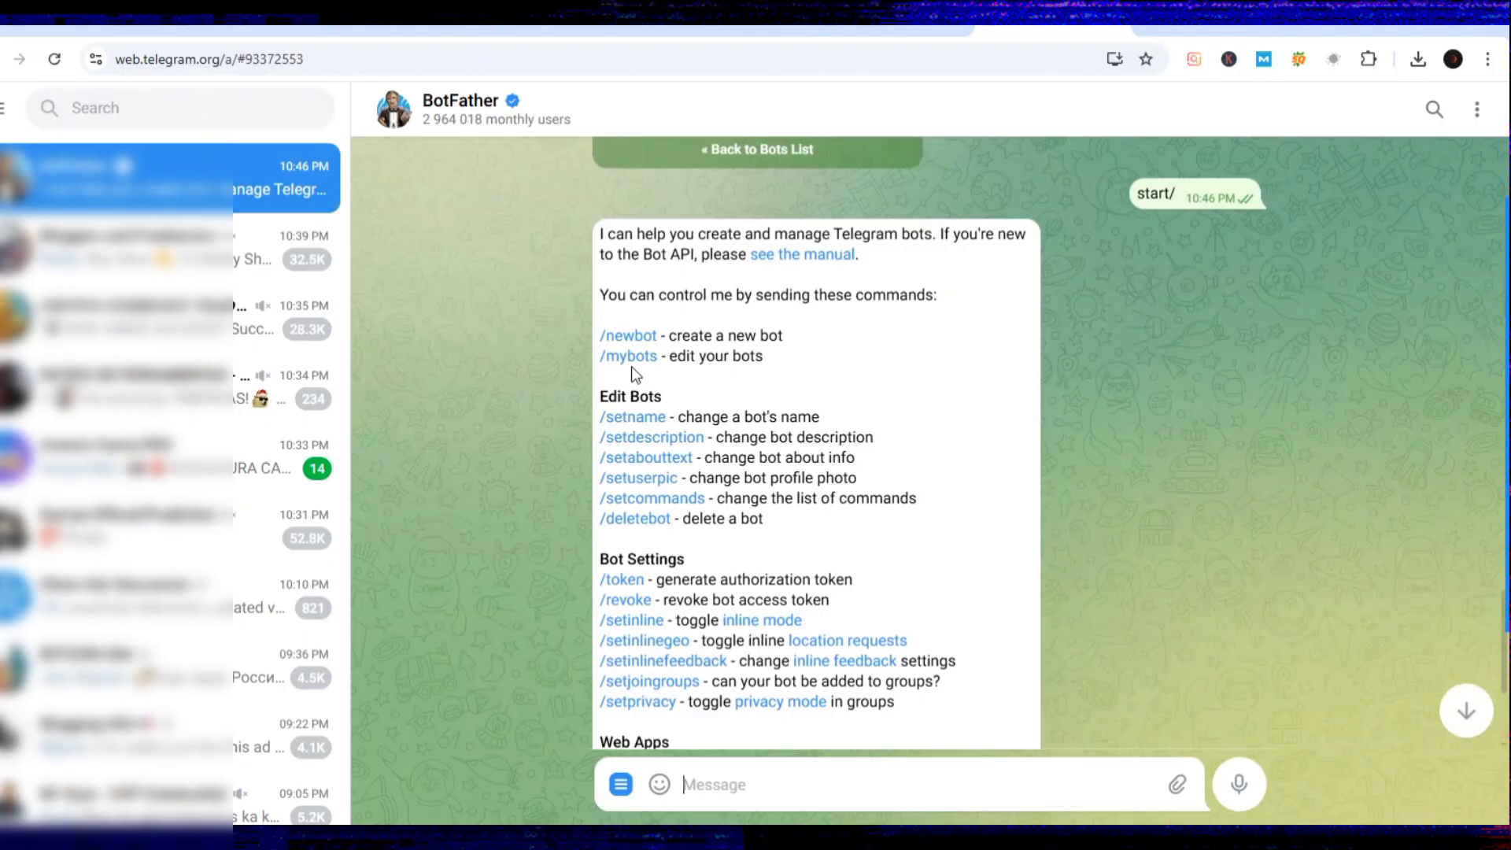
pyautogui.click(626, 338)
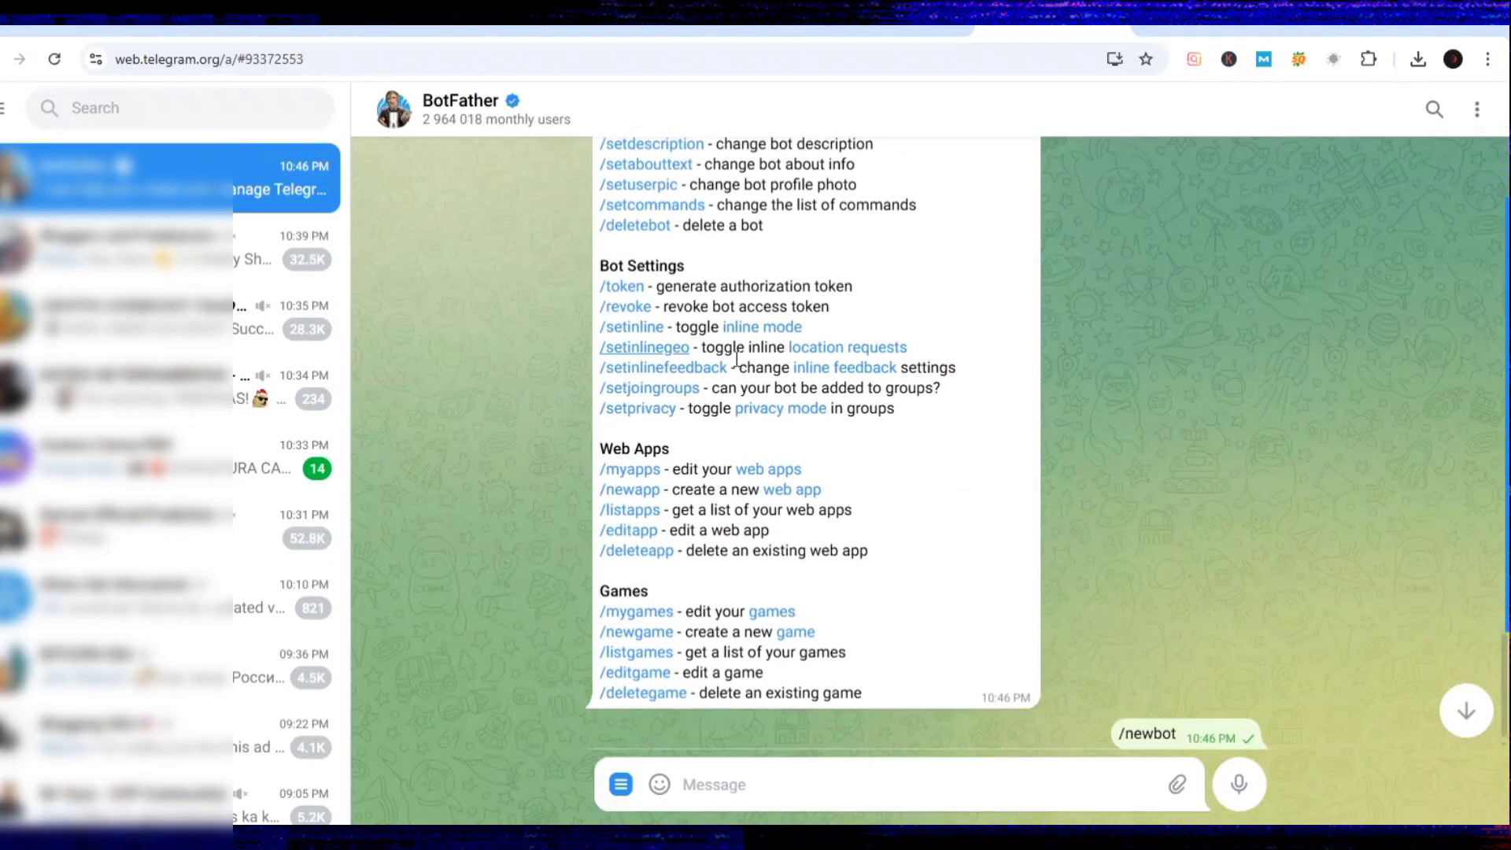
pyautogui.click(819, 776)
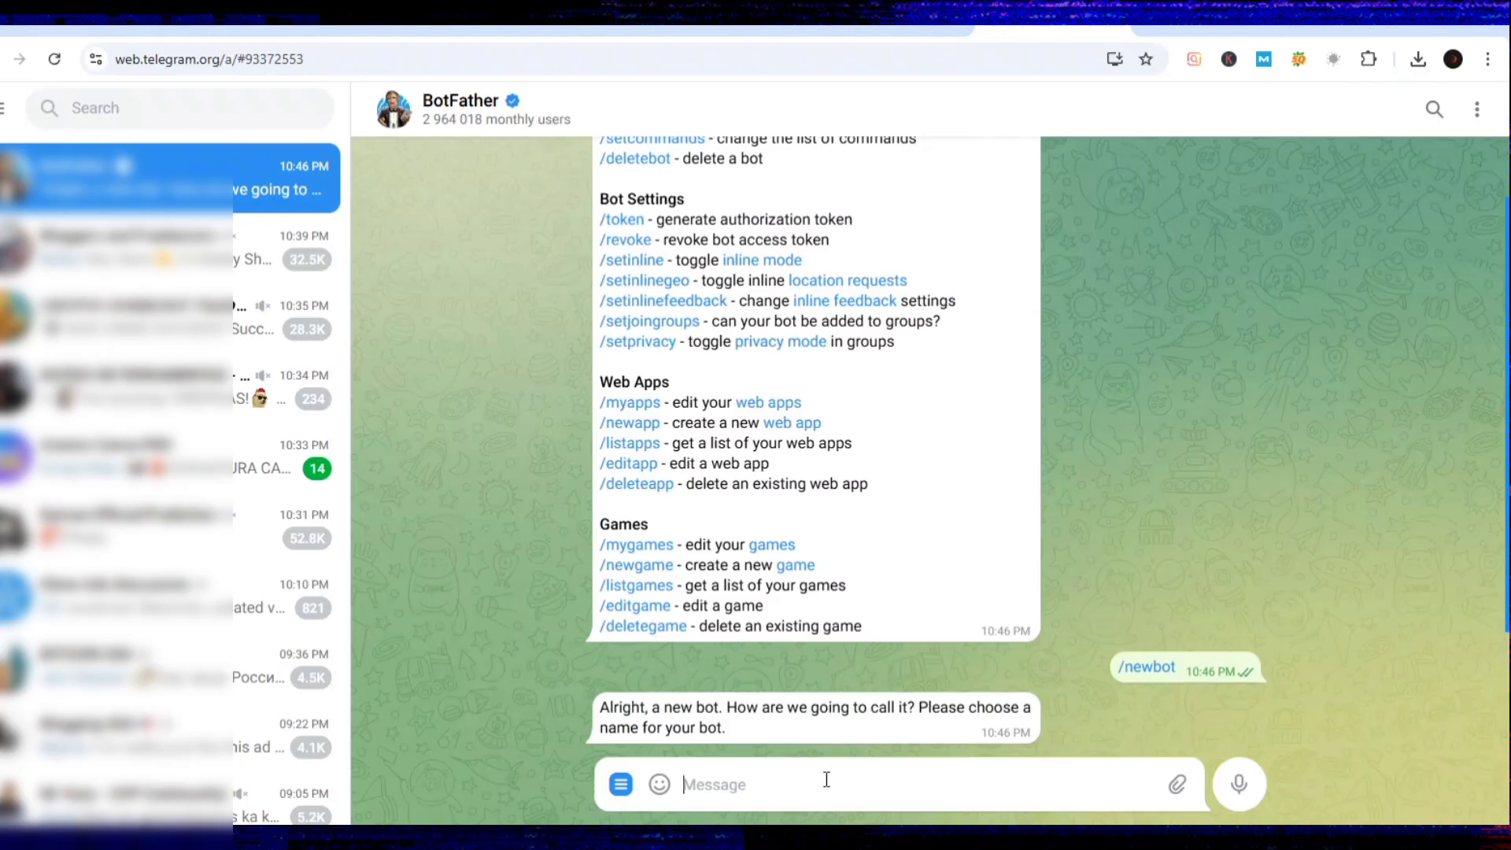
pyautogui.write('Ro')
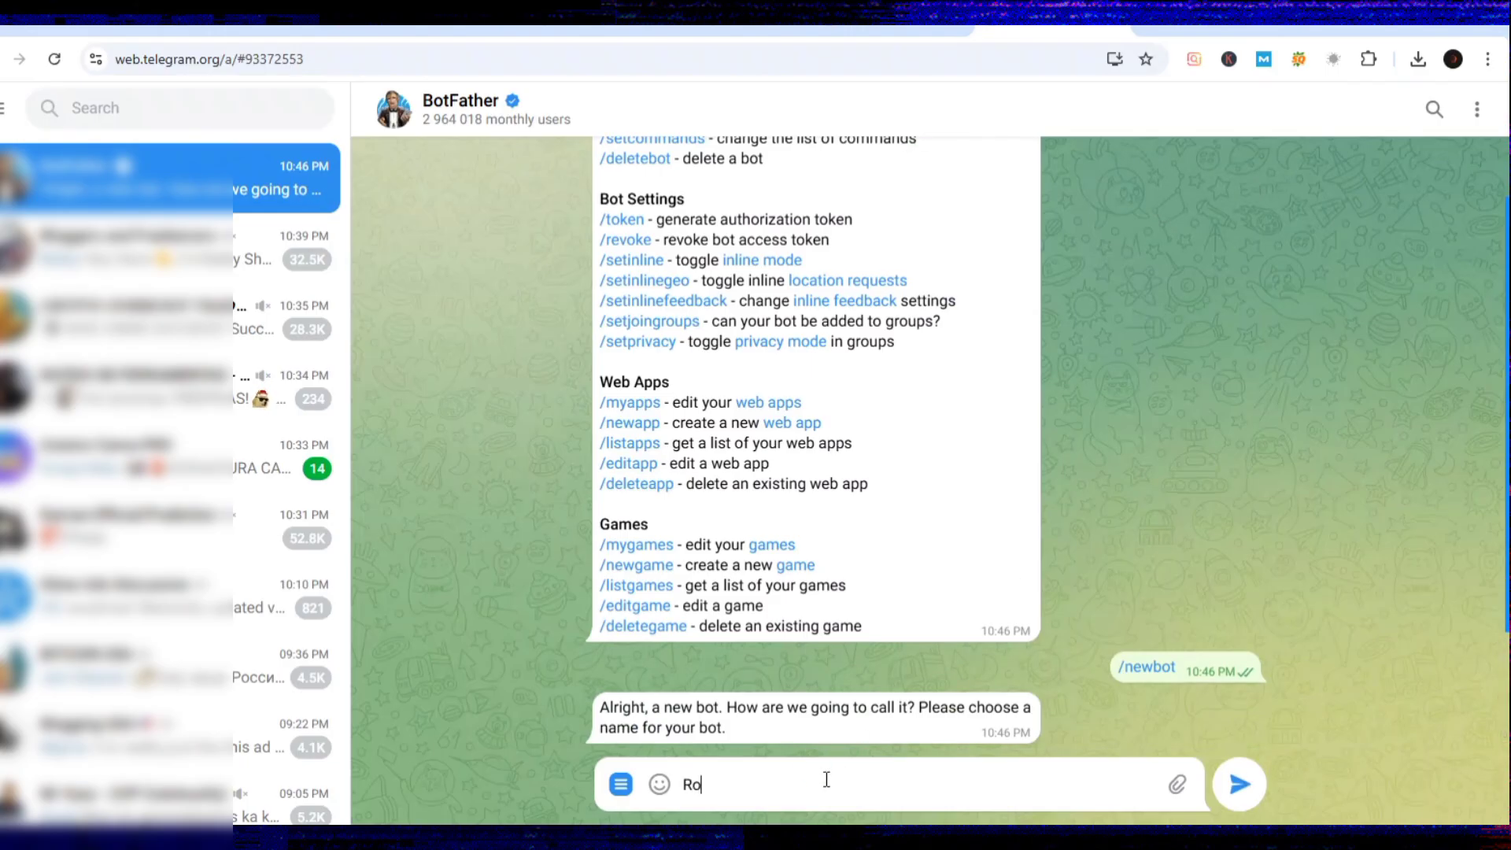
pyautogui.write('ck Paper Scissor')
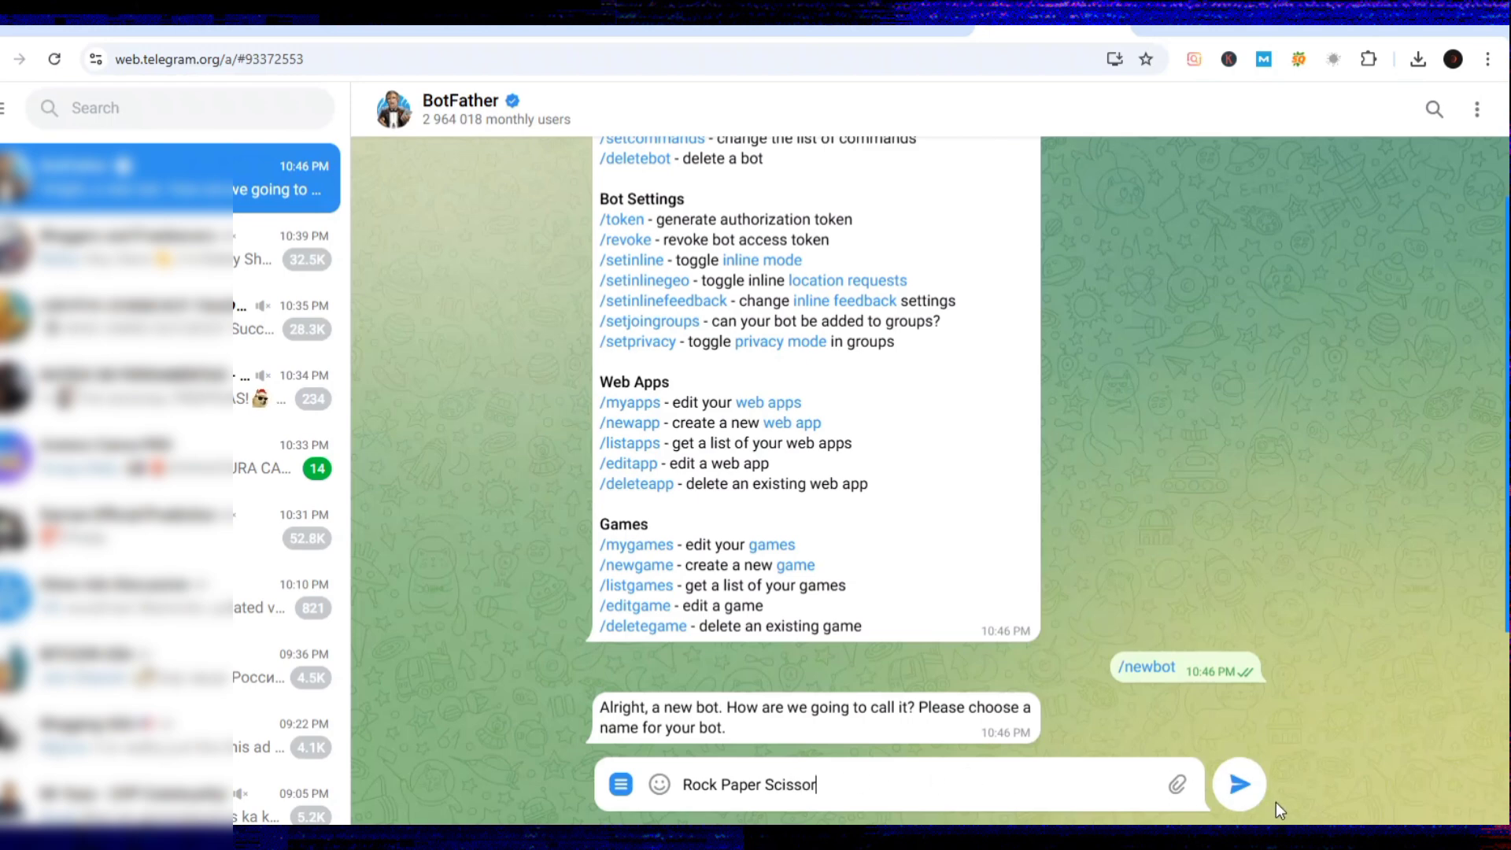
pyautogui.click(1240, 784)
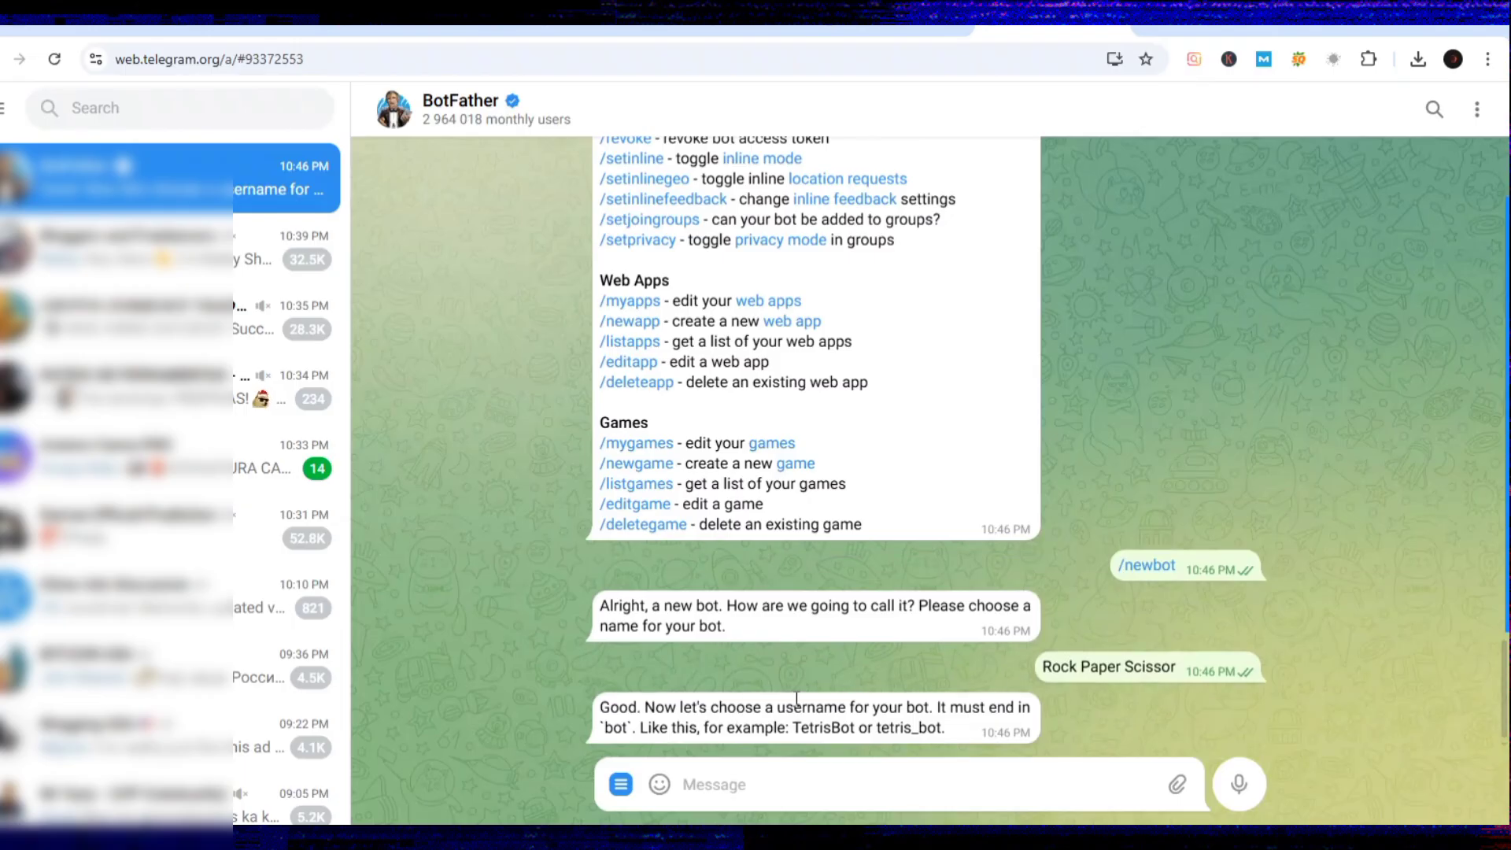
# Try to register rock9_bot as the new bot's username.
pyautogui.write('rock')
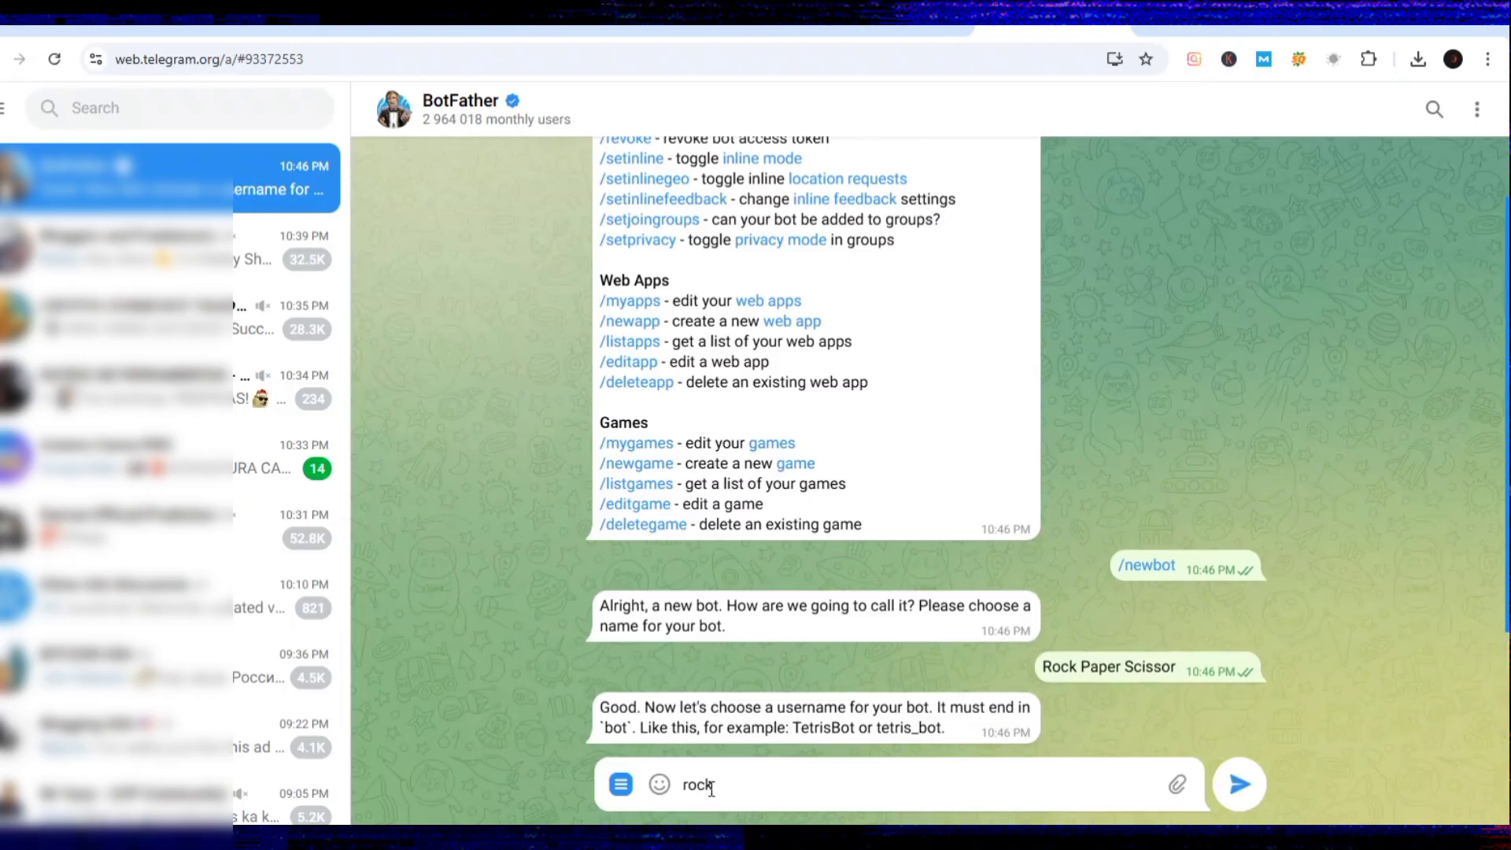
pyautogui.write('9_bot')
pyautogui.click(1238, 783)
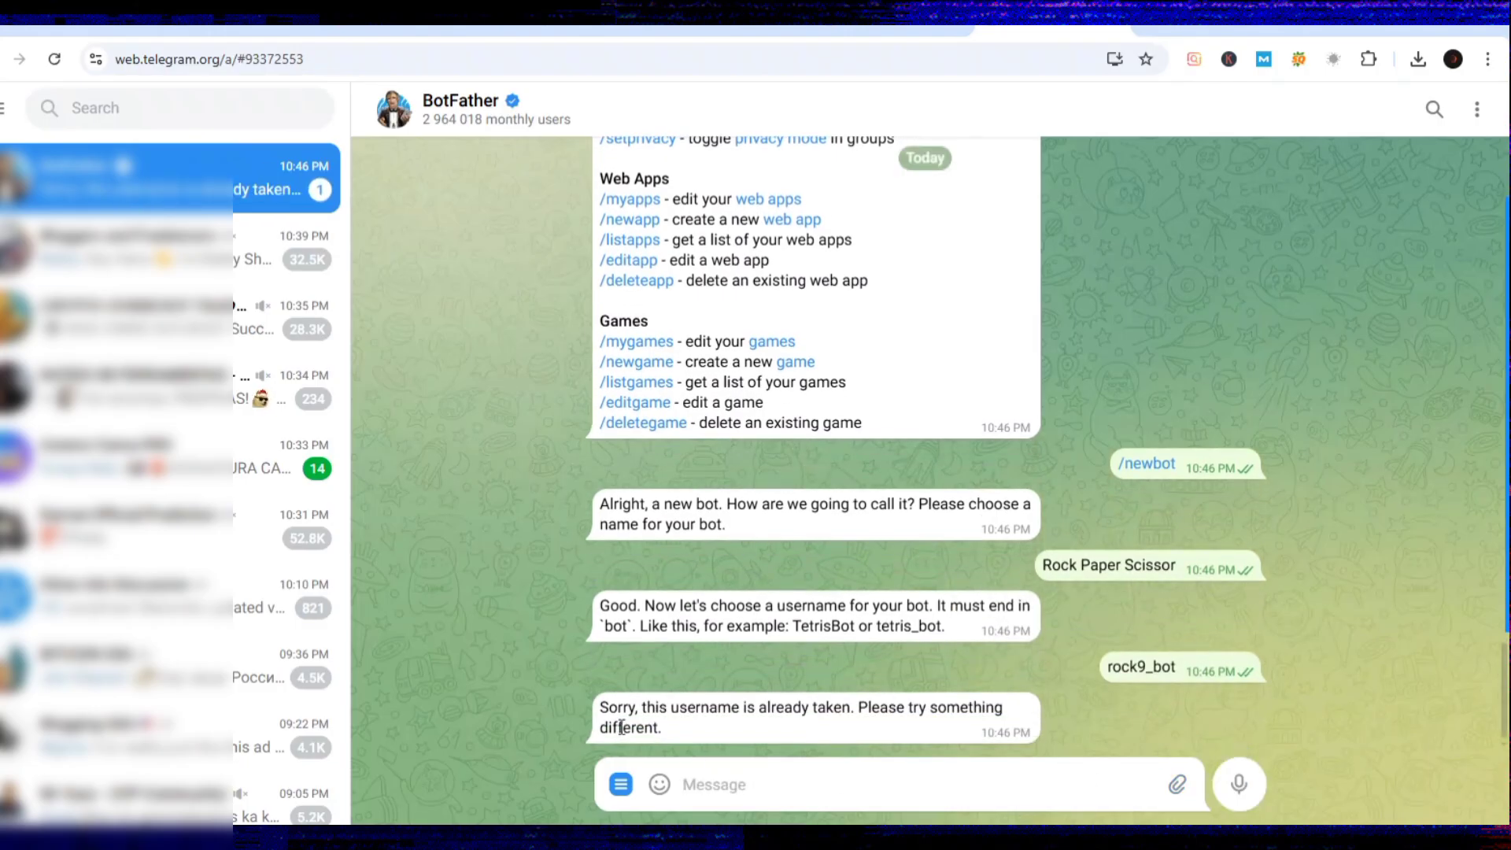
# Submit rockpaper8_bot to BotFather as the new bot's username.
pyautogui.write('rockpaper8_bot')
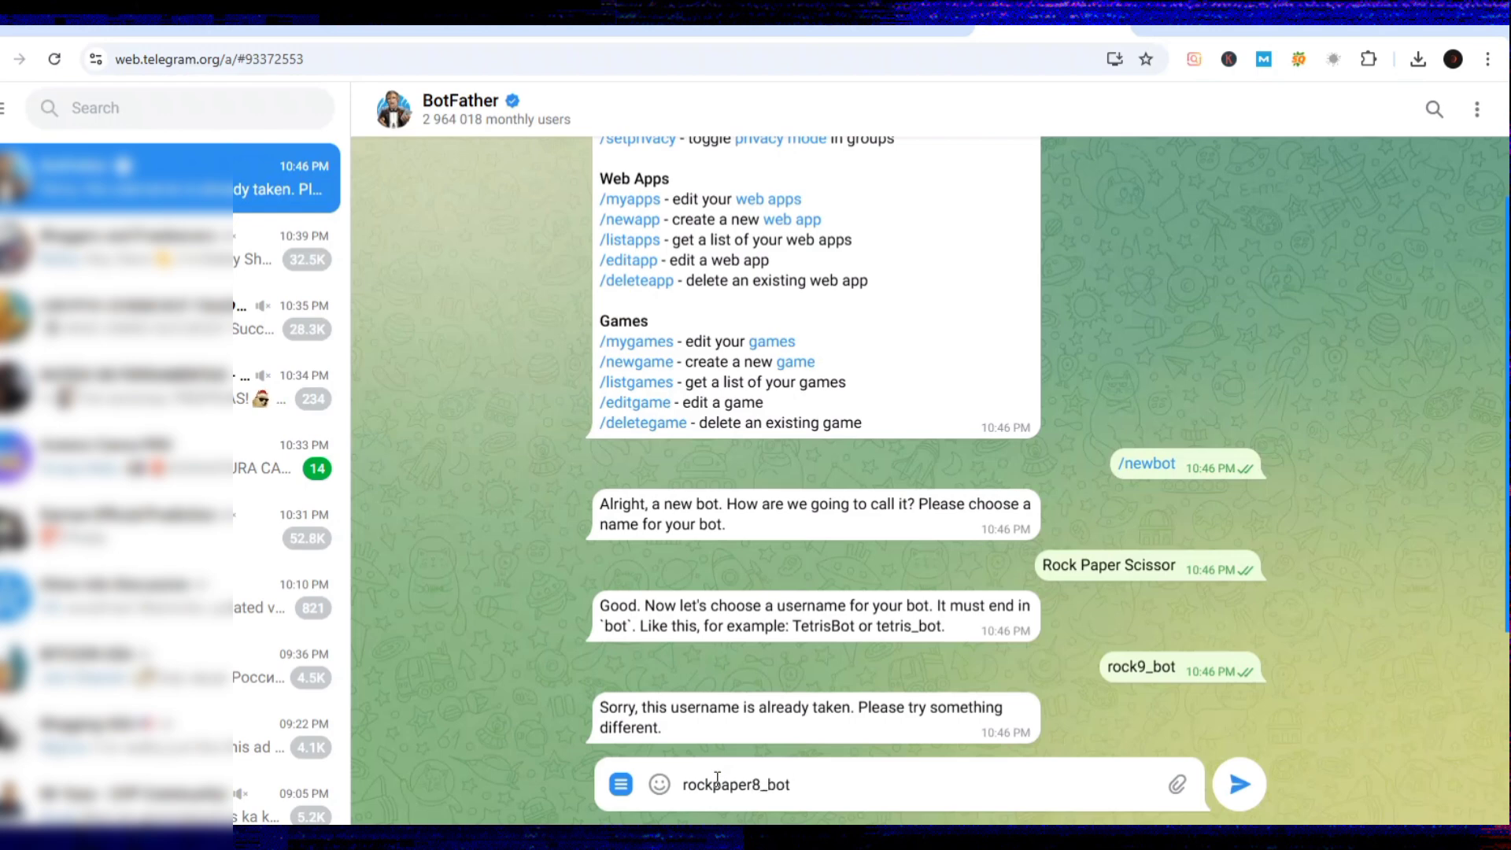
pyautogui.click(1240, 784)
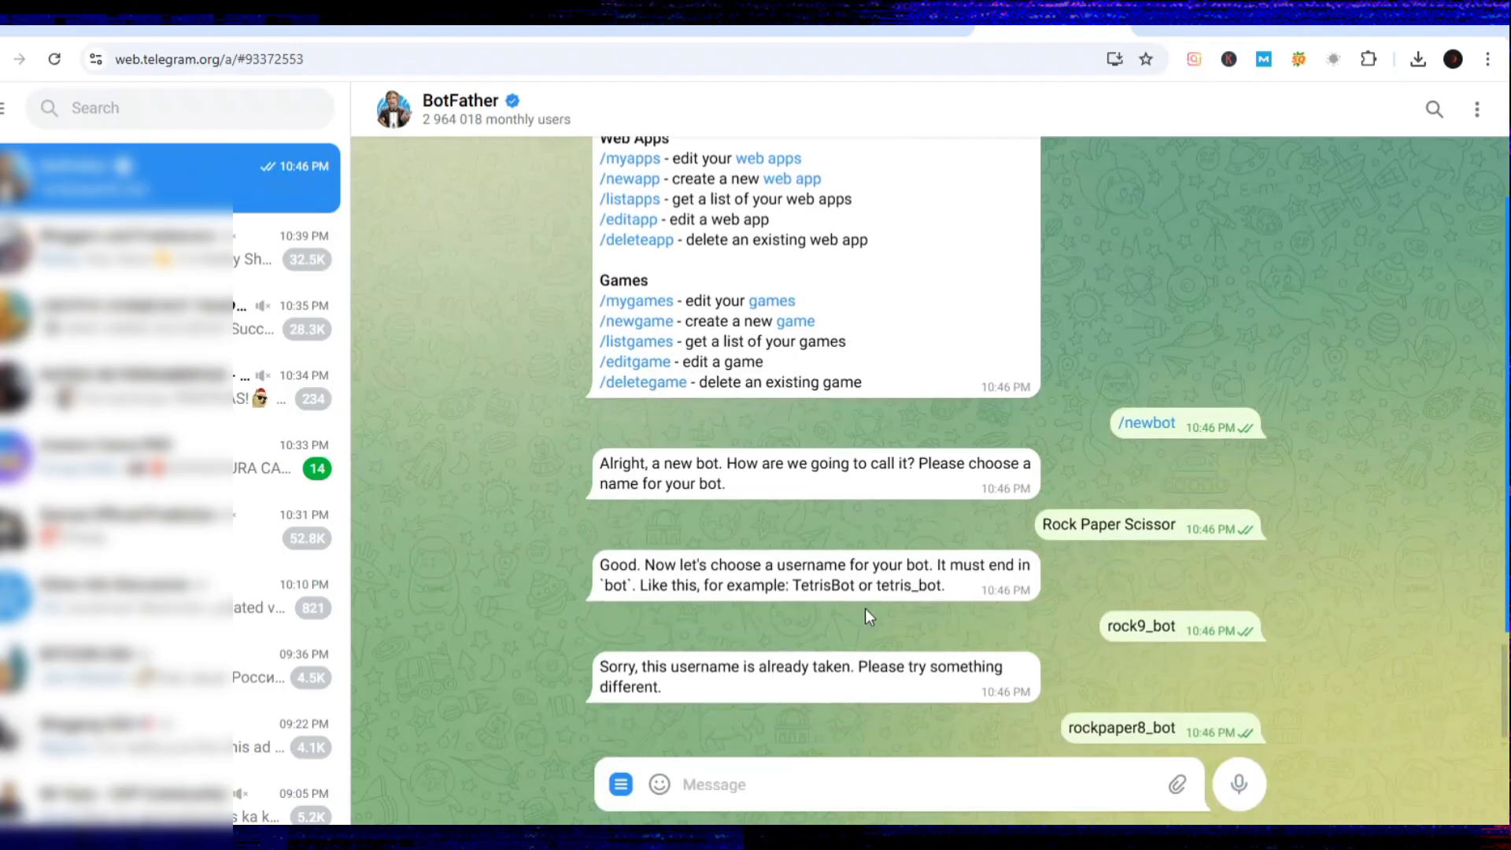